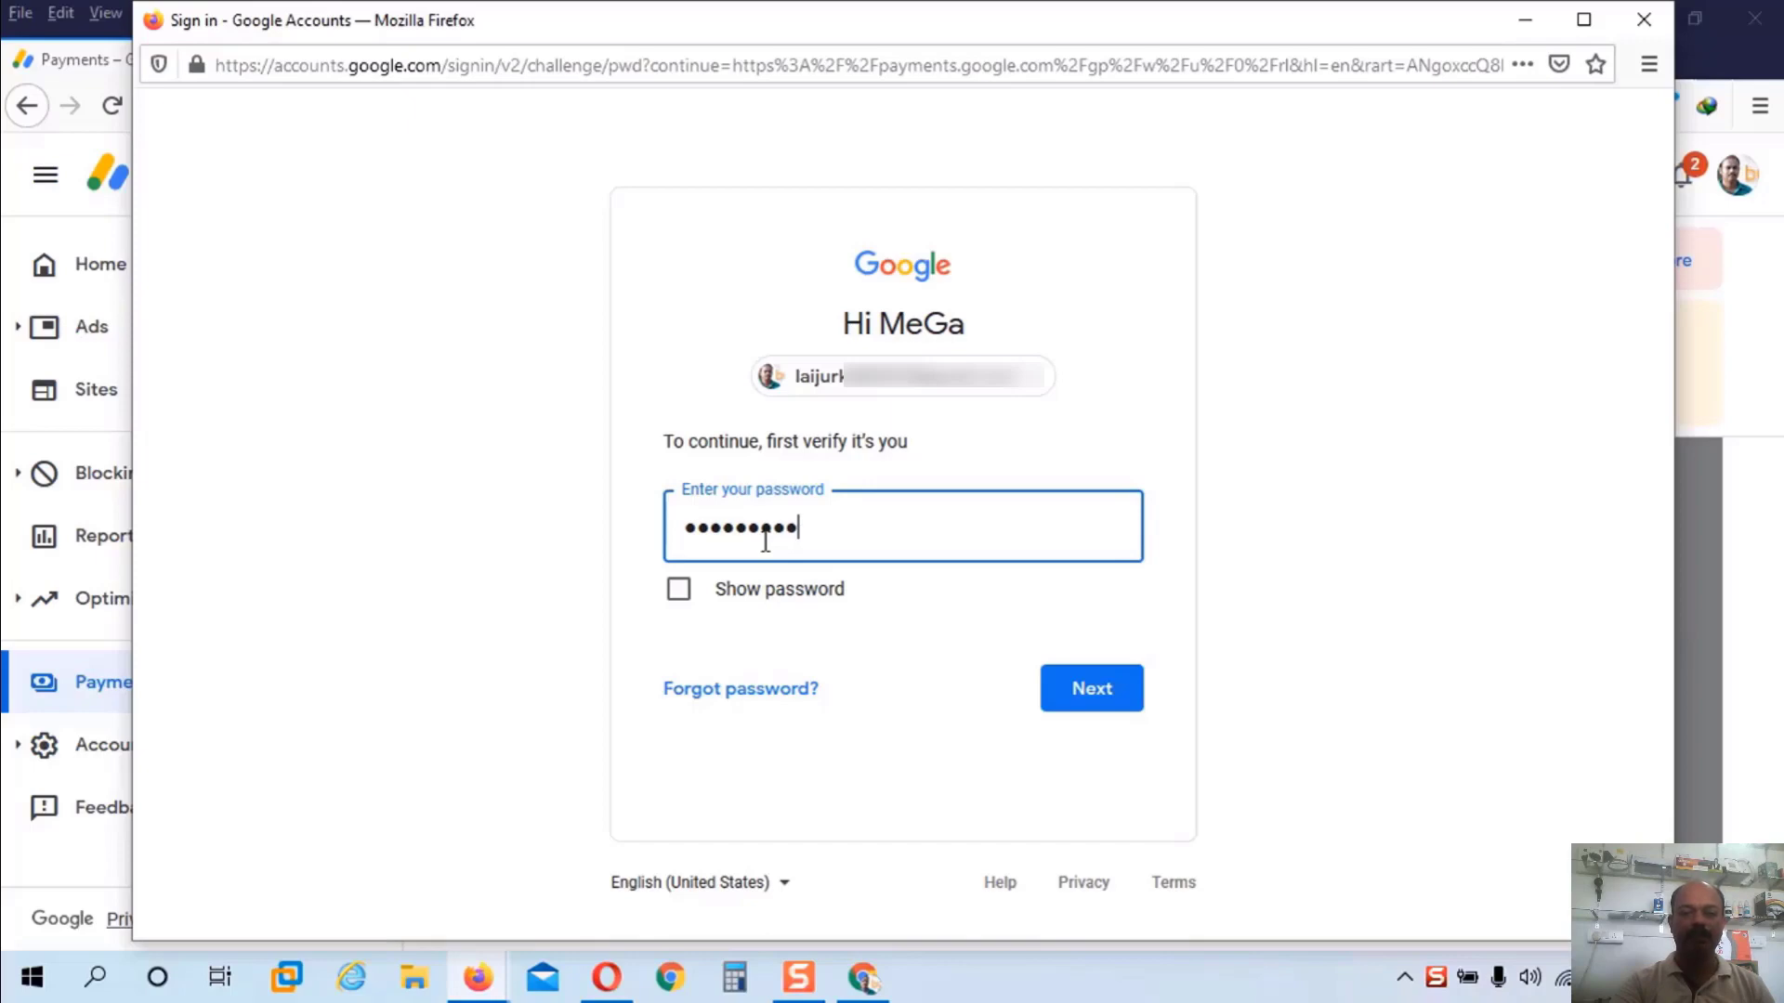
Step: Finish entering the account password and submit it to complete the Google sign-in
{"action": "type", "text": "••"}
{"action": "key", "text": "Return"}
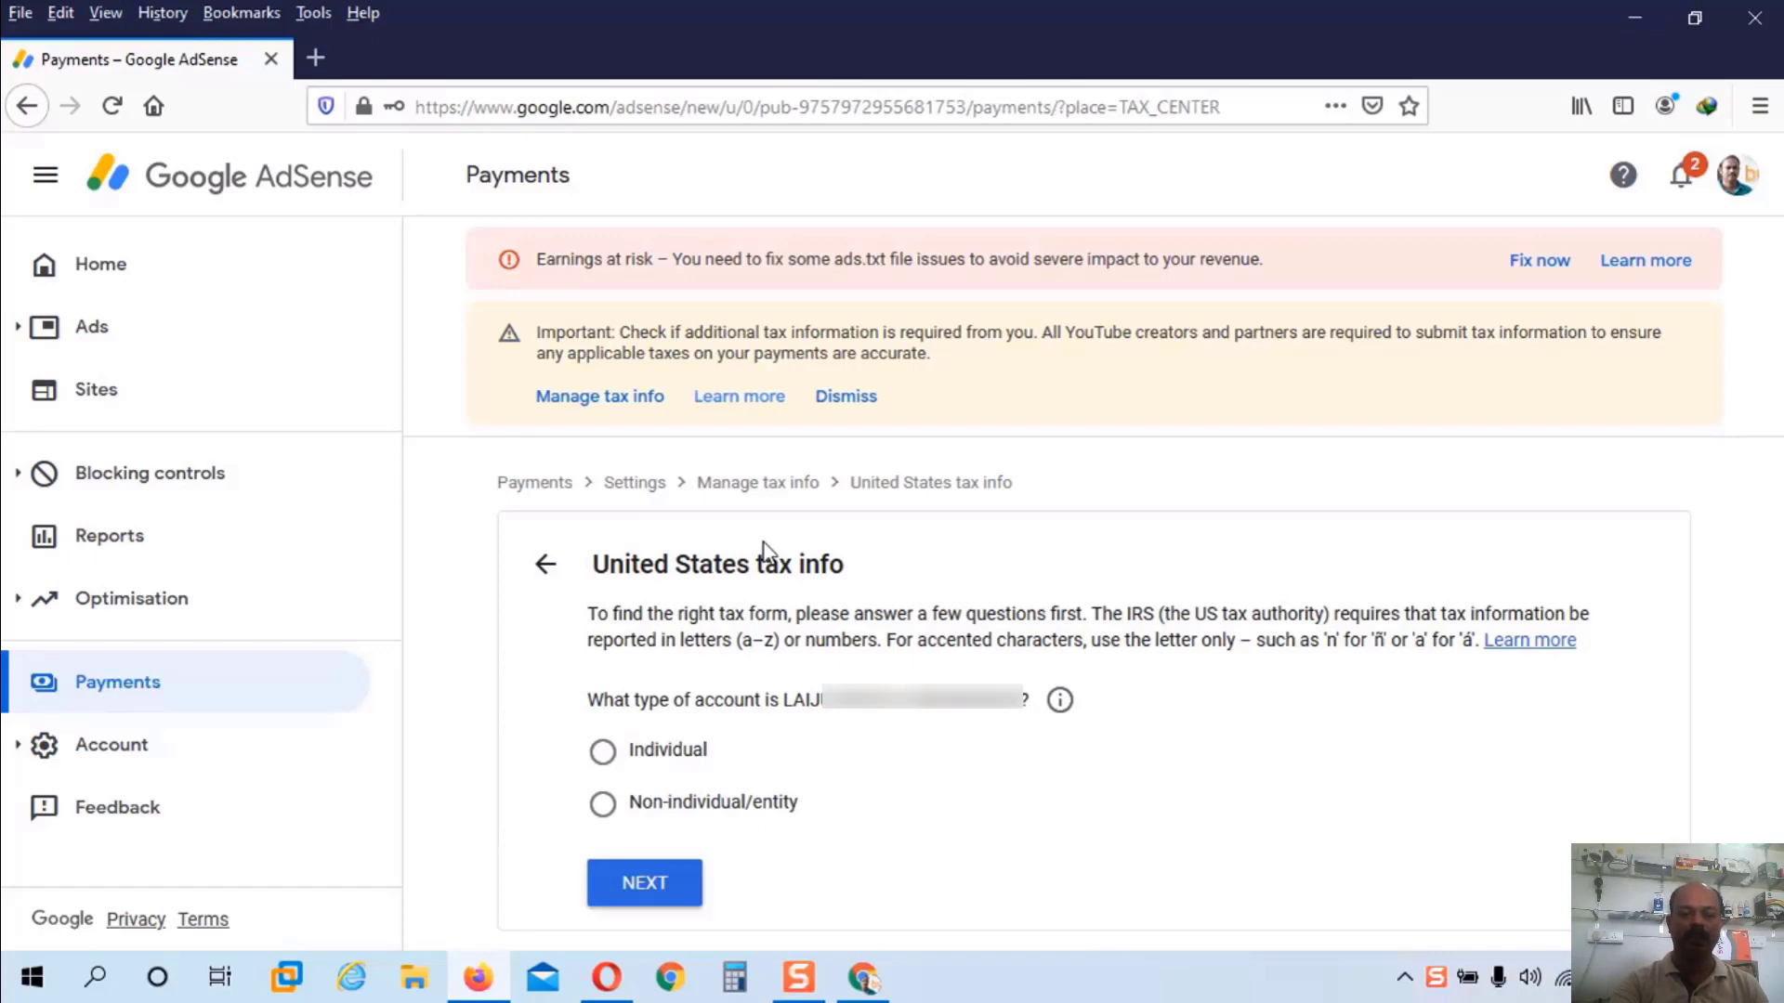
Step: Answer the tax questions as an Individual, not a US citizen or resident, choosing form W-8BEN
{"action": "left_click", "coordinate": [602, 758]}
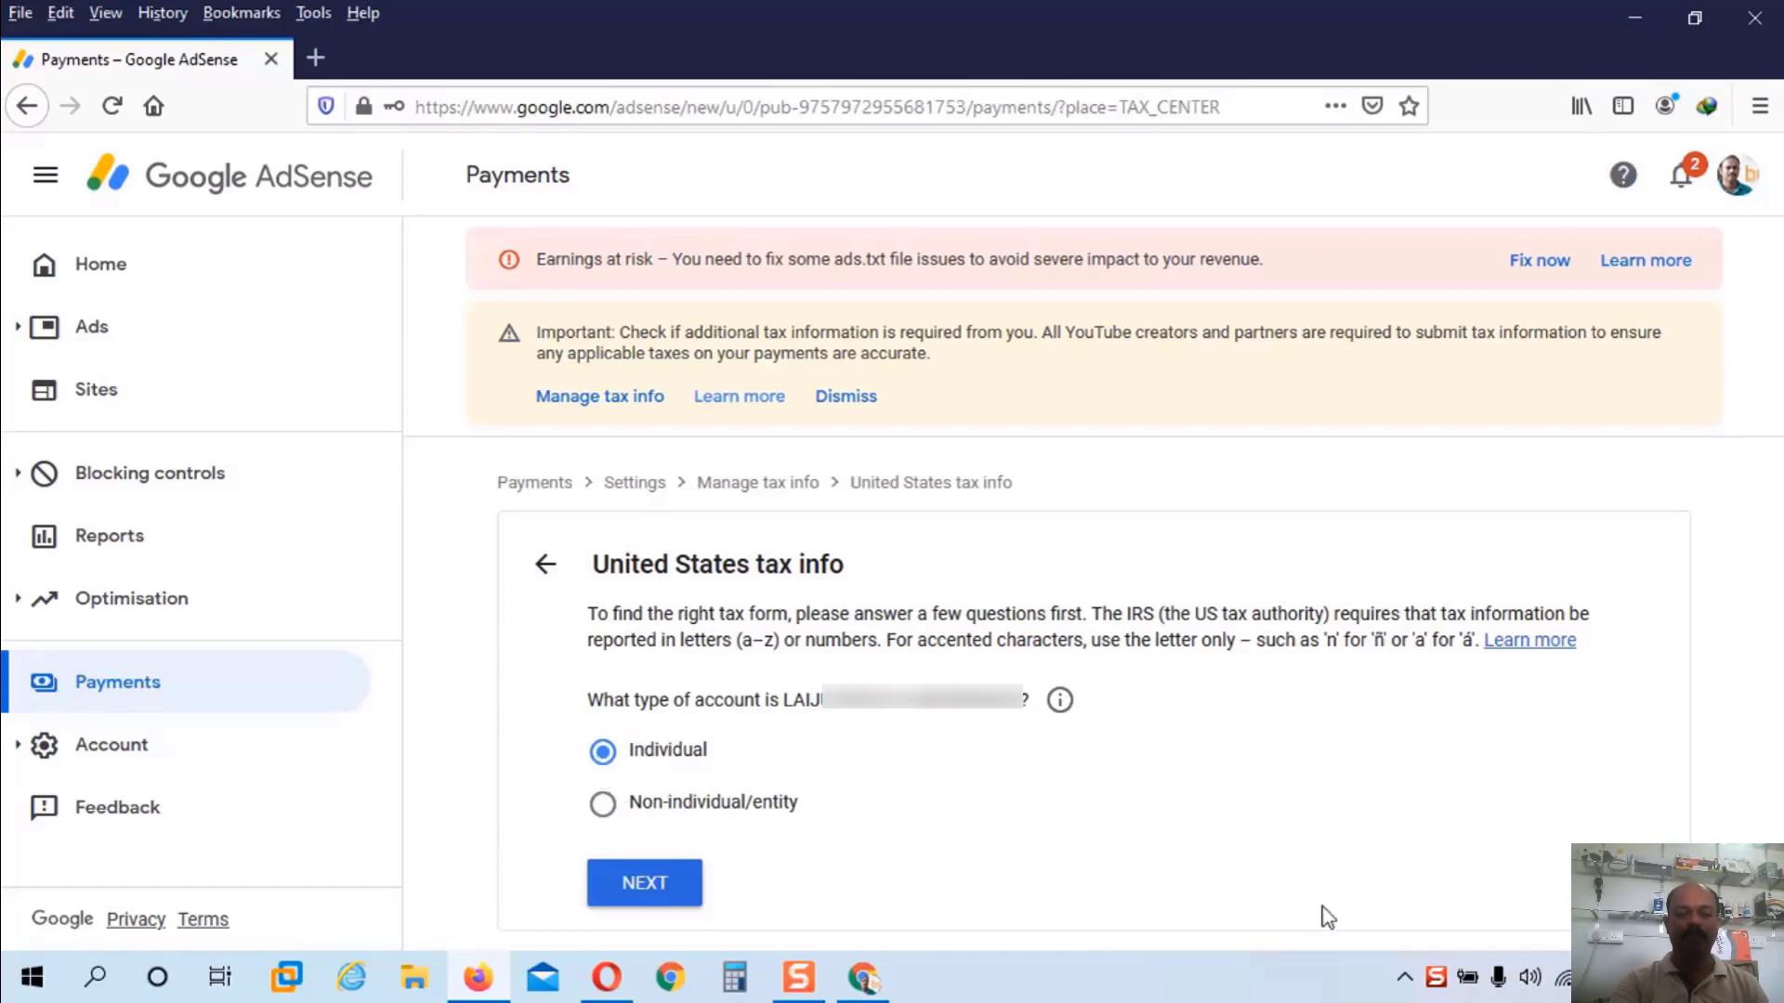
{"action": "left_click", "coordinate": [664, 880]}
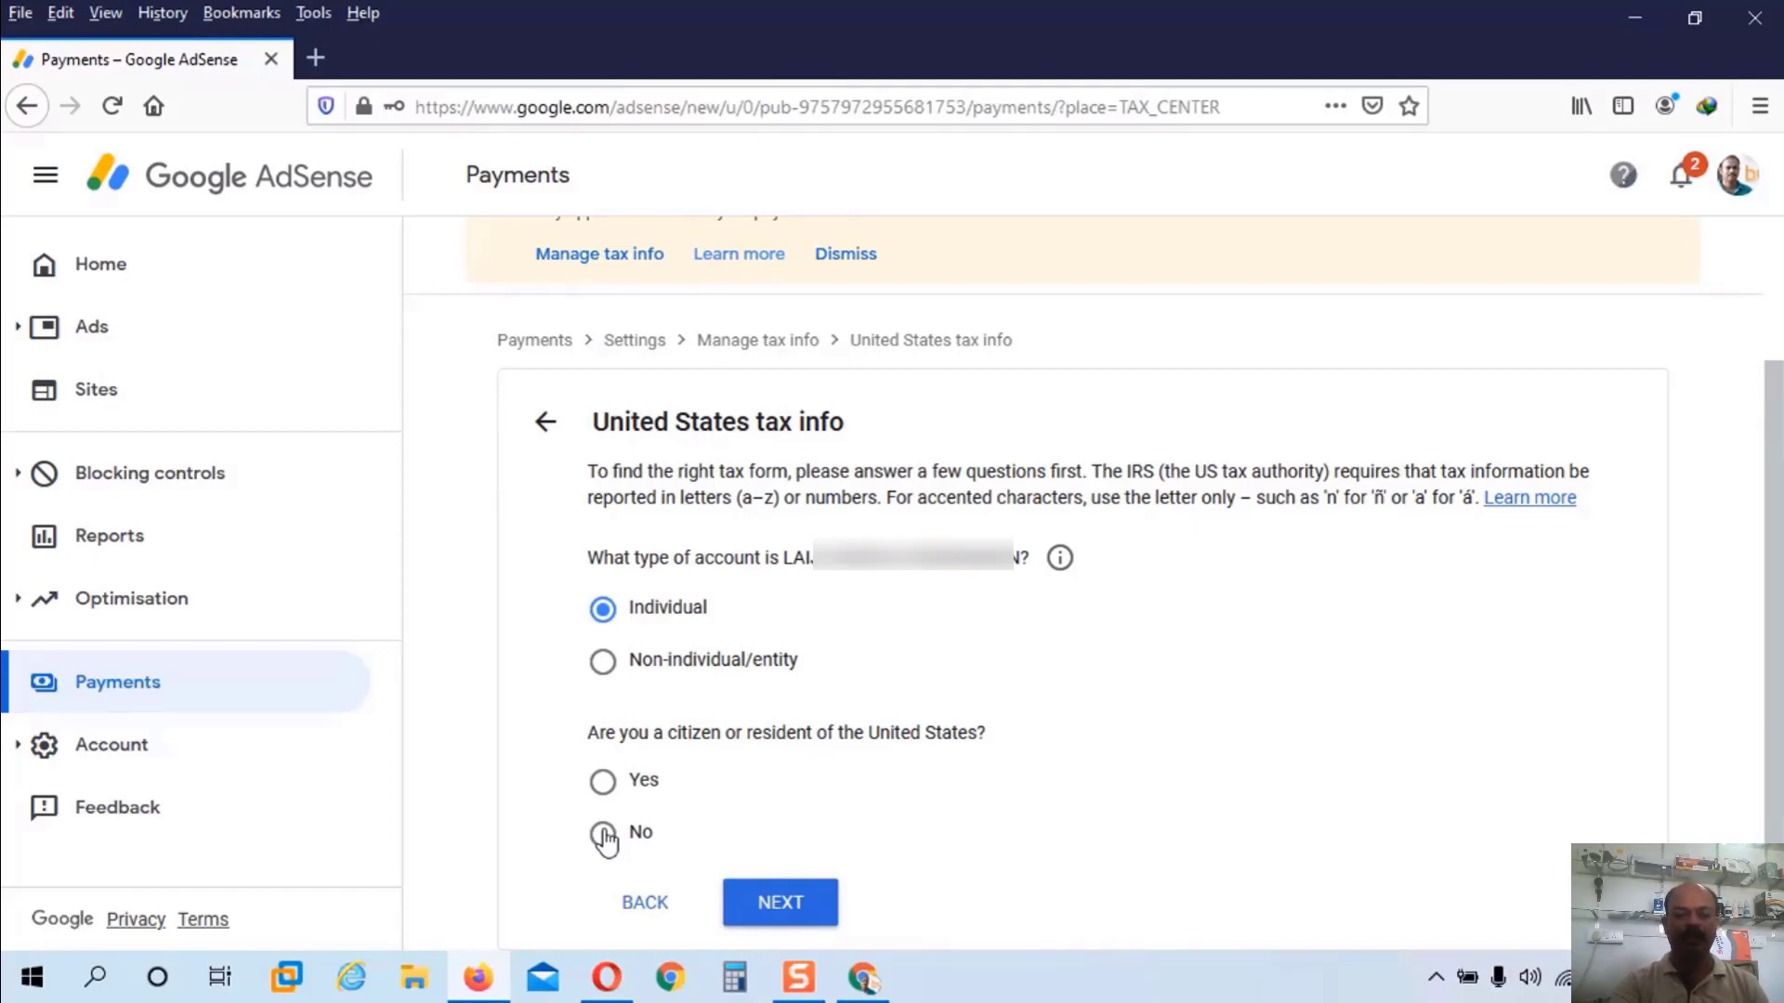
{"action": "left_click", "coordinate": [604, 839]}
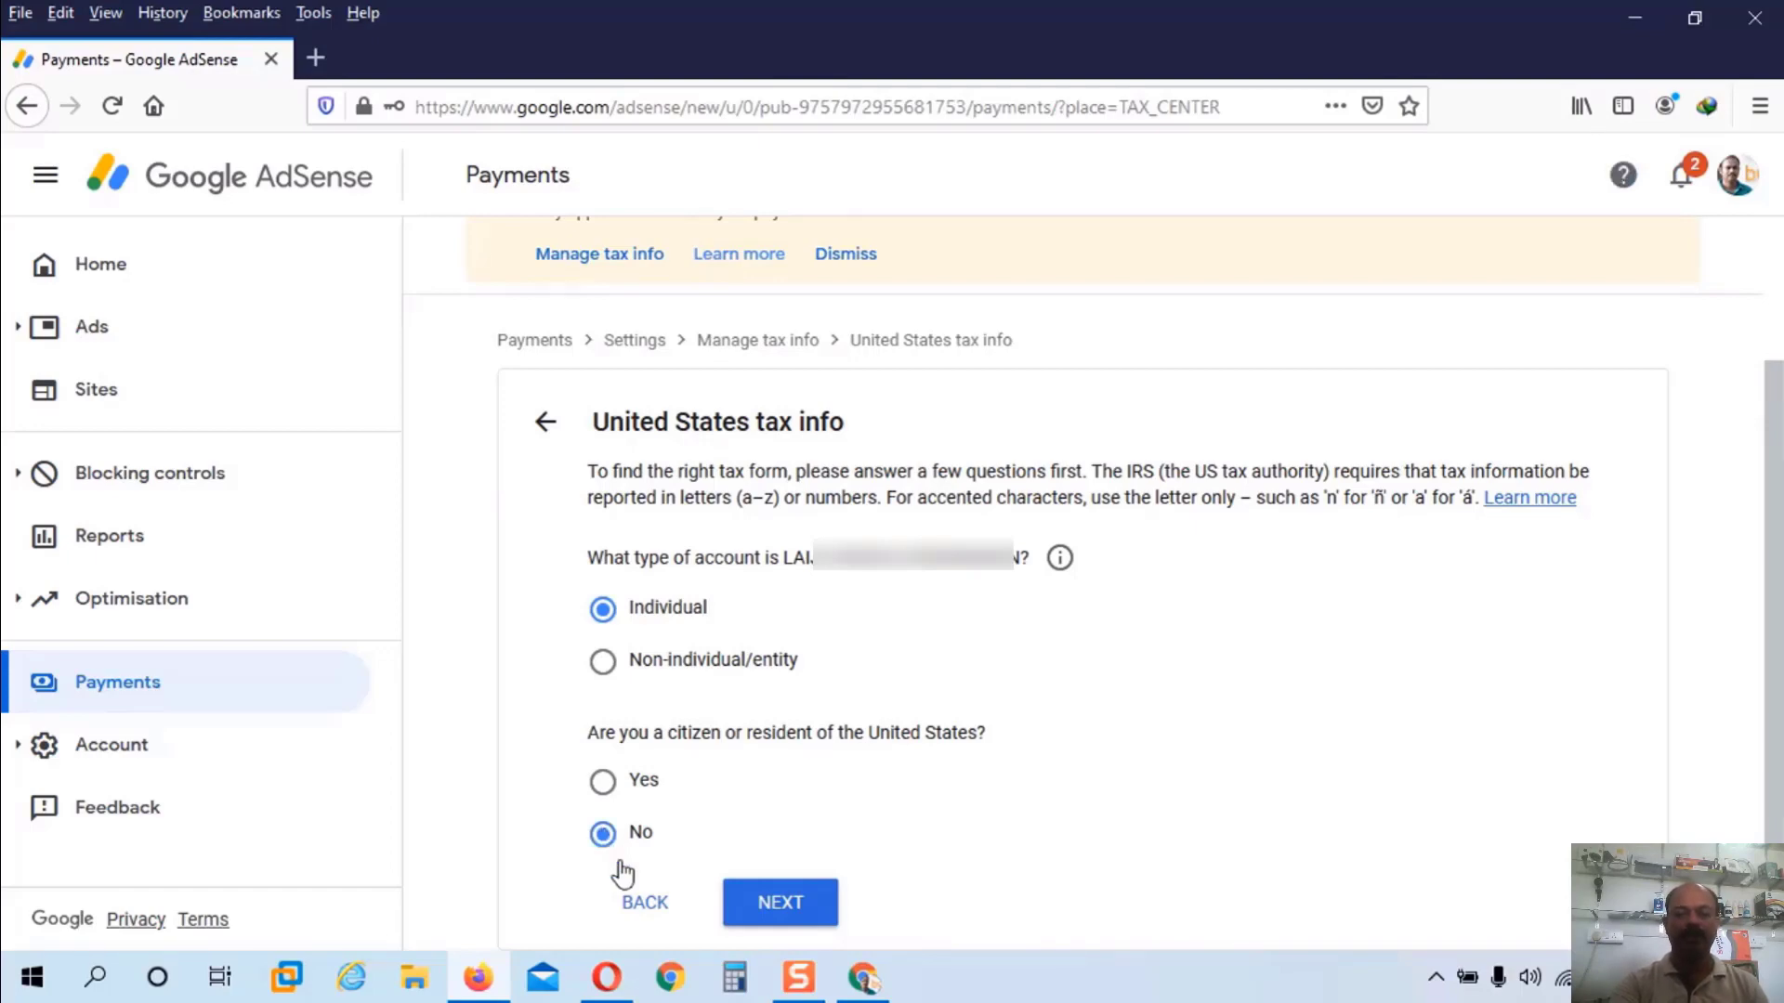
{"action": "left_click", "coordinate": [780, 902]}
{"action": "scroll", "coordinate": [827, 725], "scroll_direction": "down", "scroll_amount": 2}
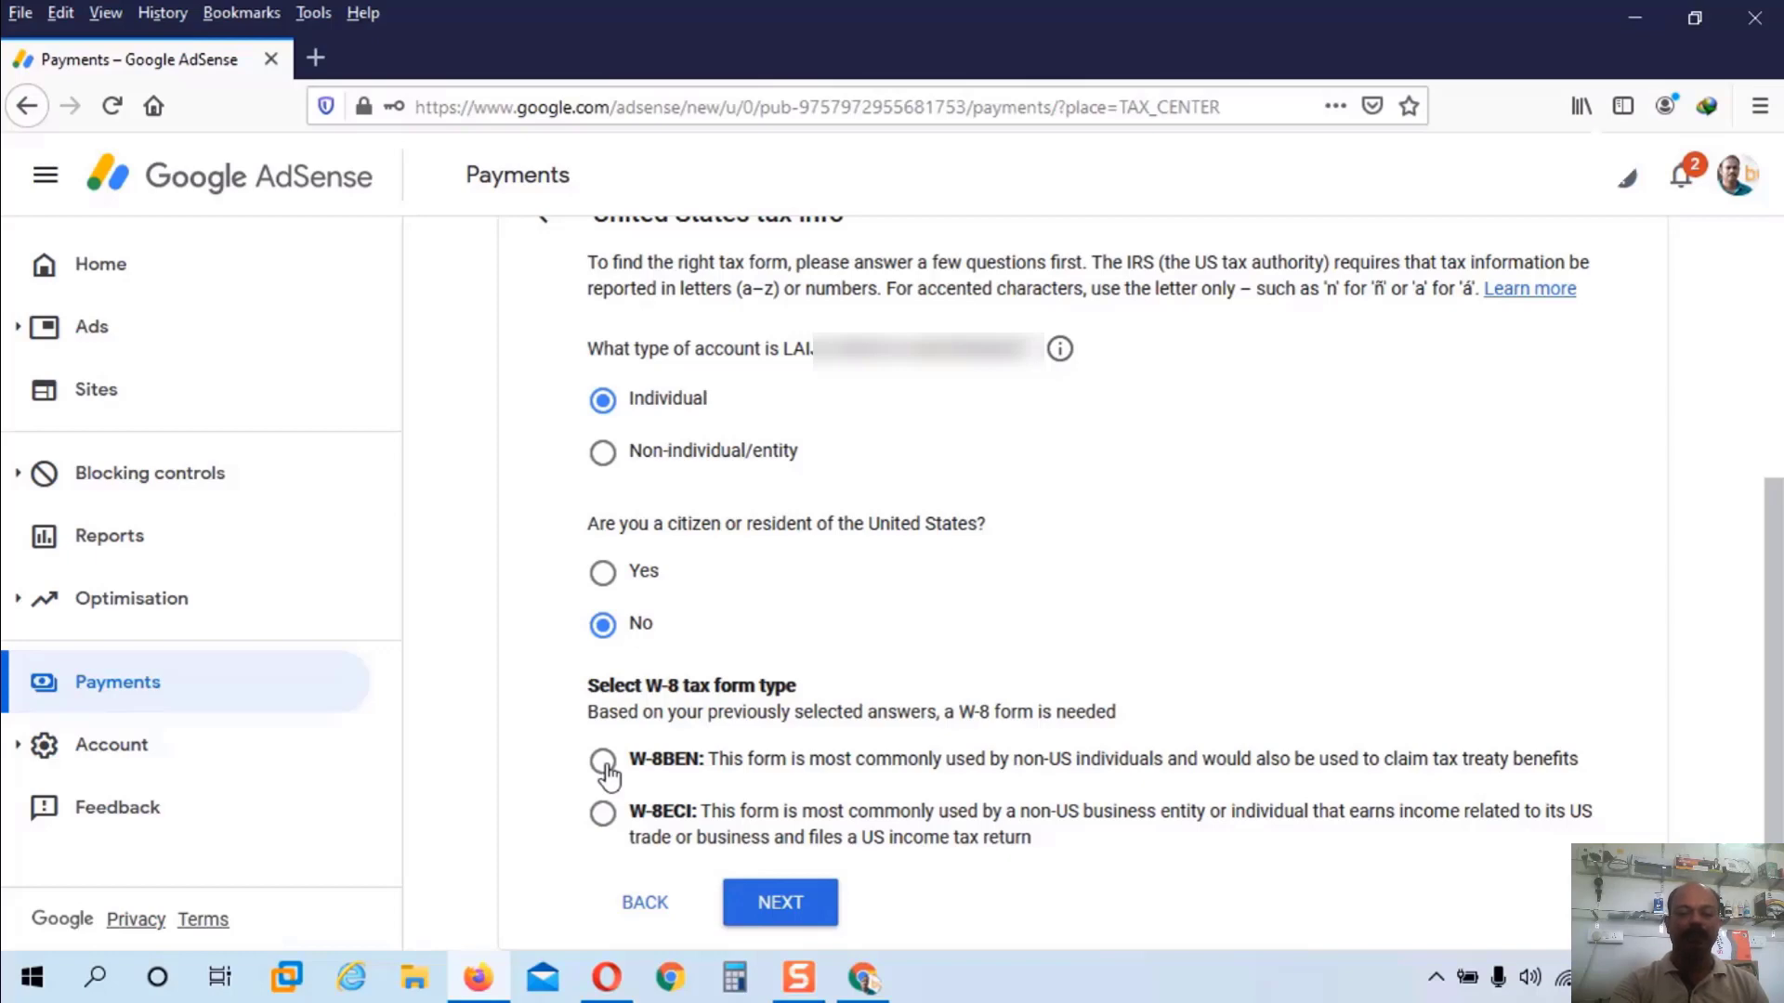
{"action": "left_click", "coordinate": [603, 762]}
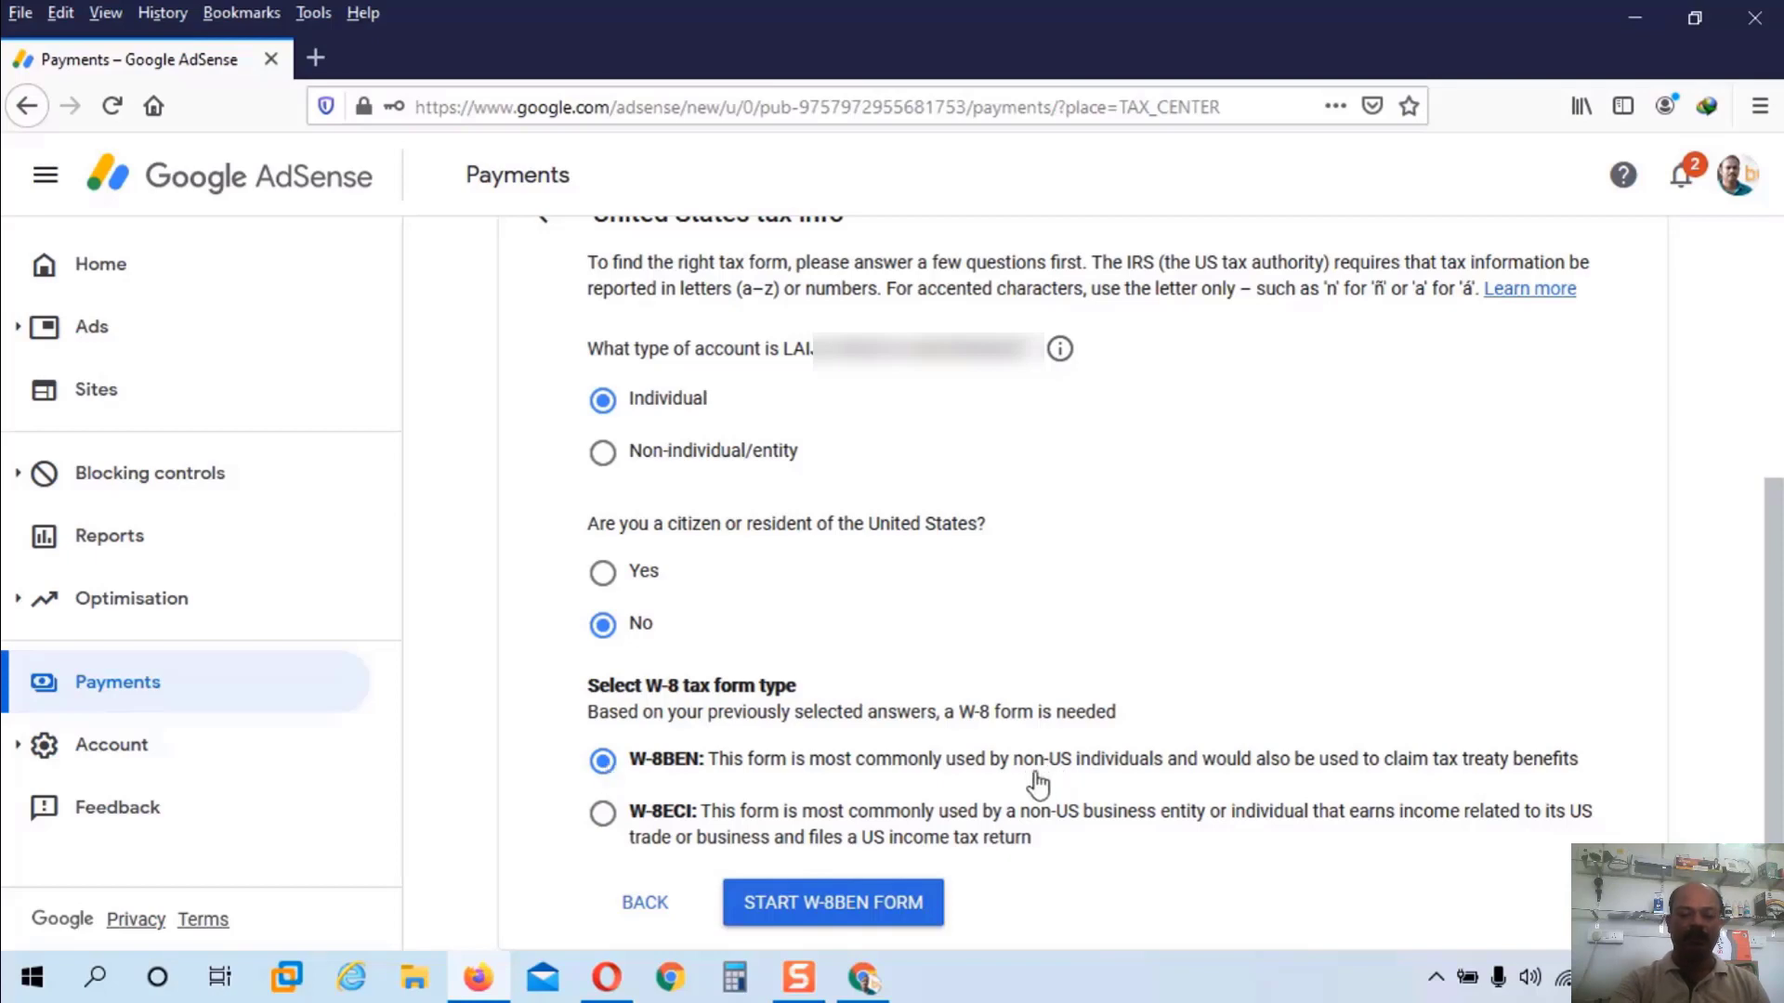
Step: Start the W-8BEN form and set the country of citizenship to India
{"action": "left_click", "coordinate": [854, 906]}
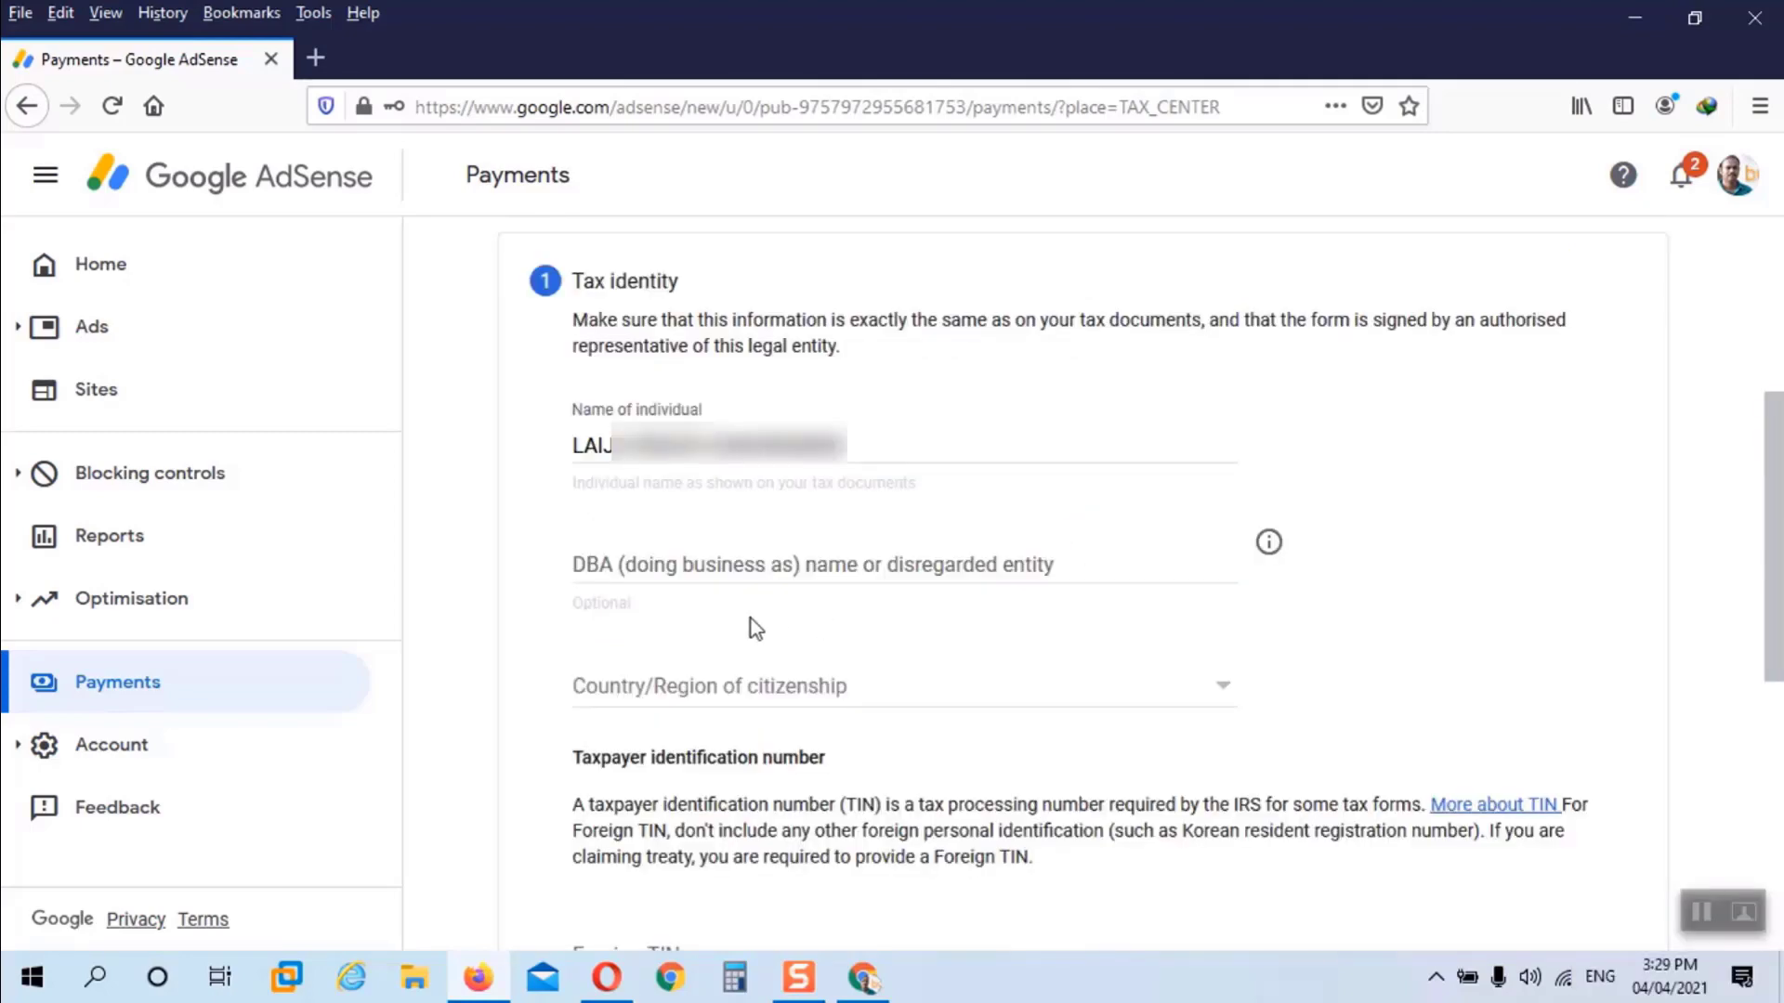
{"action": "left_click", "coordinate": [1219, 704]}
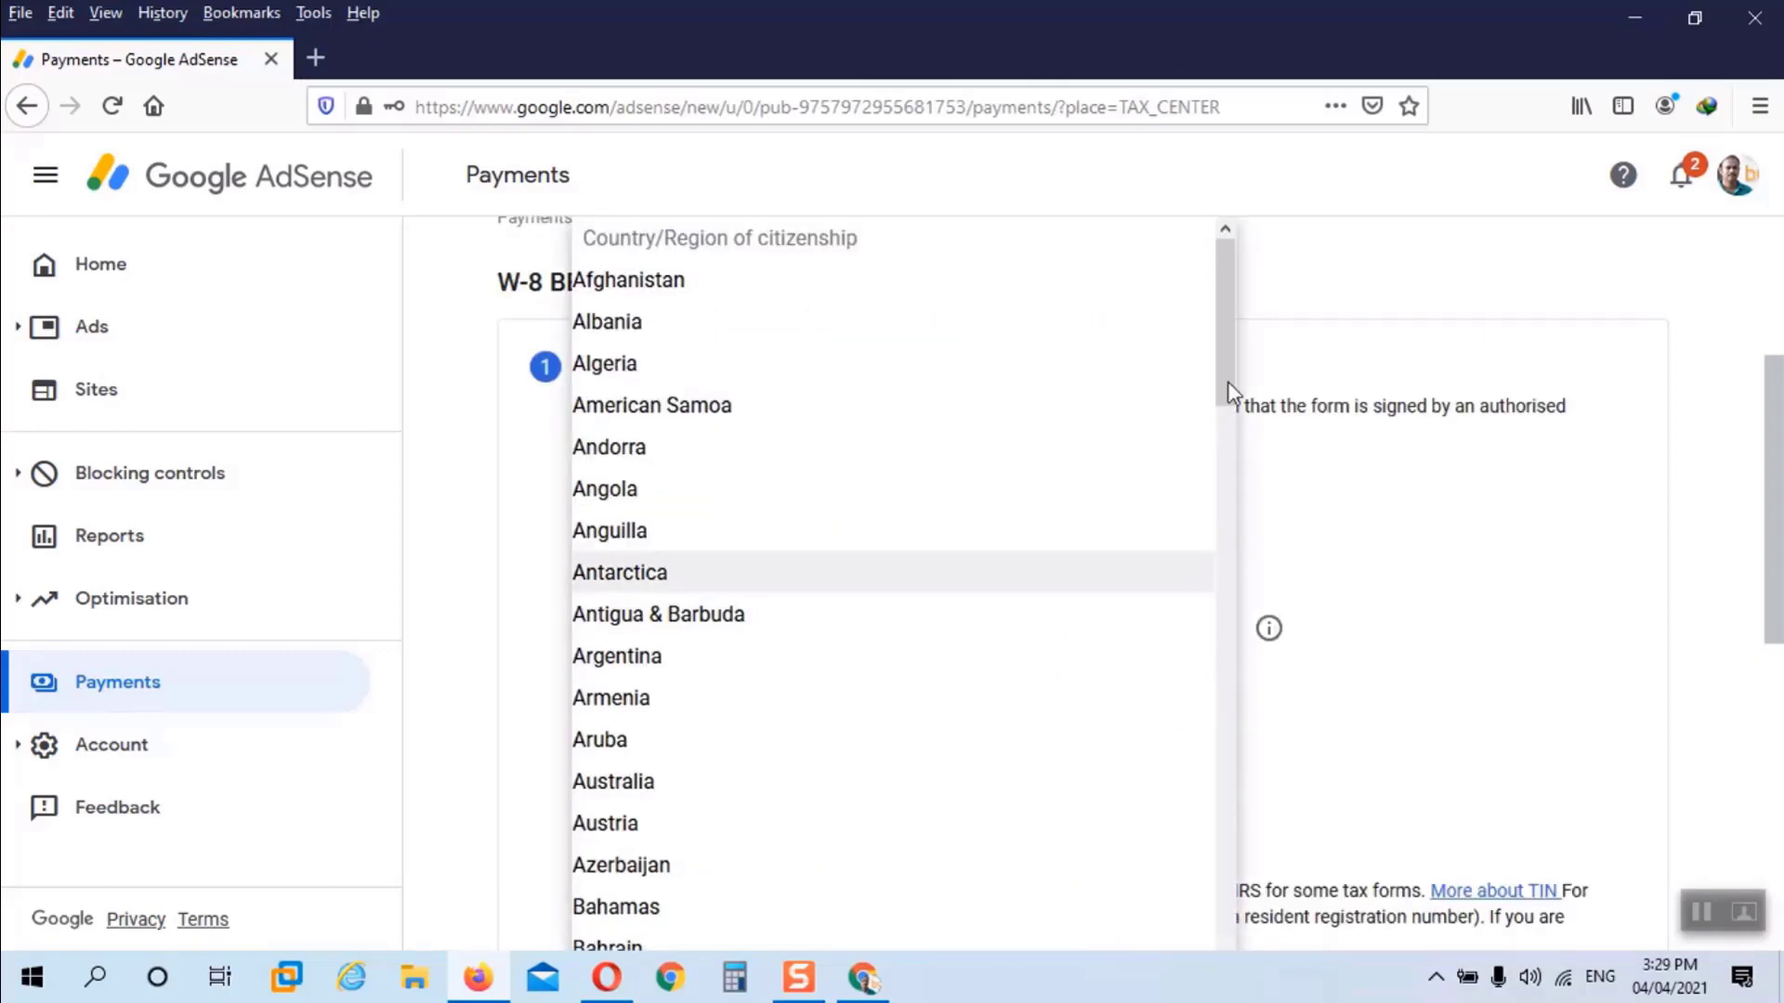
{"action": "left_click_drag", "start_coordinate": [1229, 381], "coordinate": [1176, 865]}
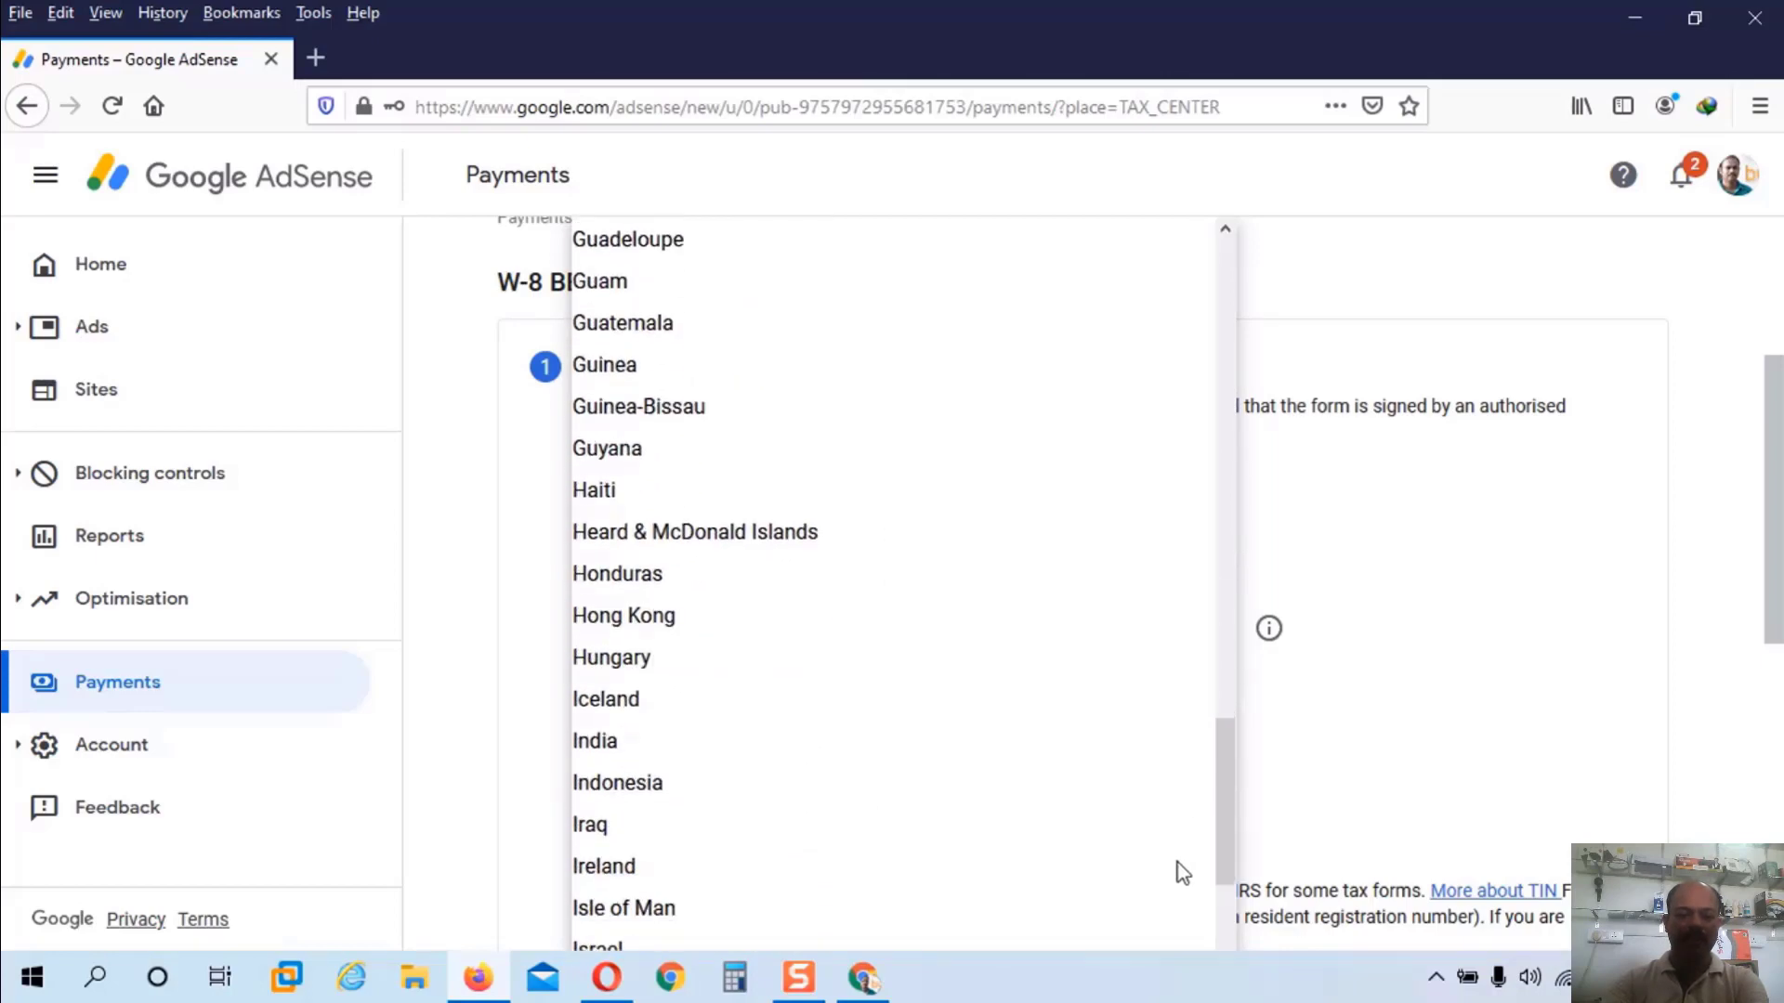
{"action": "left_click", "coordinate": [613, 741]}
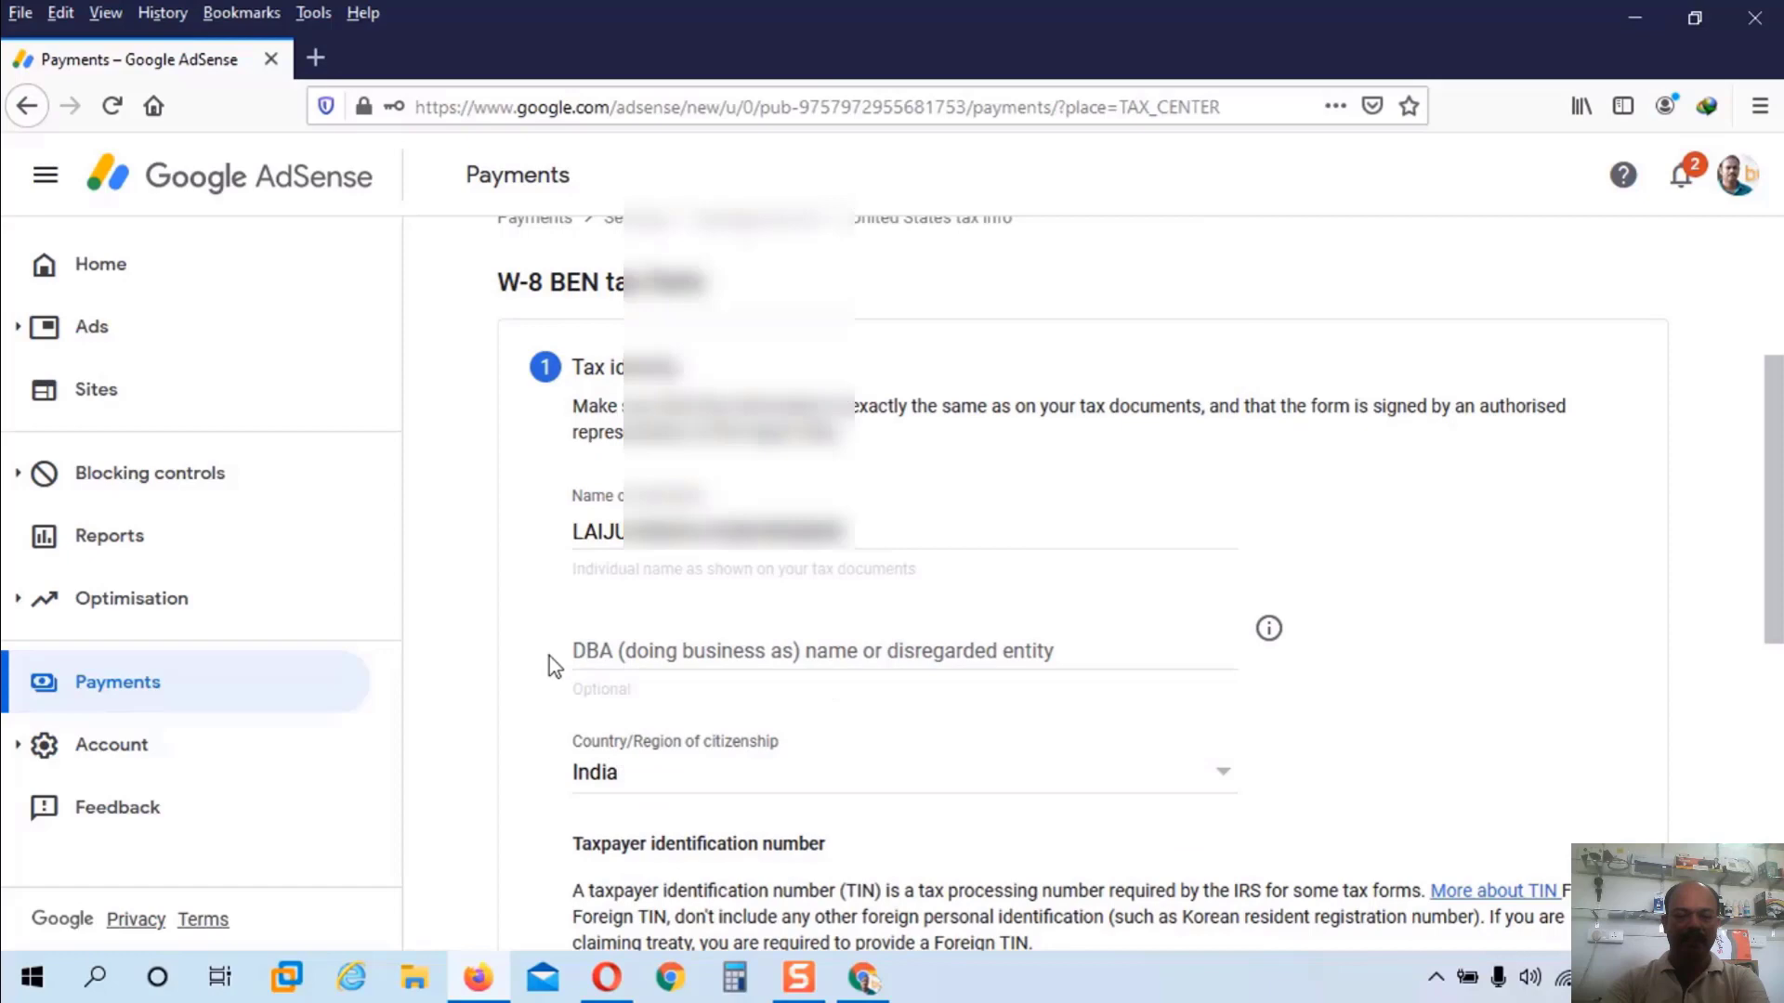
{"action": "scroll", "coordinate": [543, 652], "scroll_direction": "down", "scroll_amount": 5}
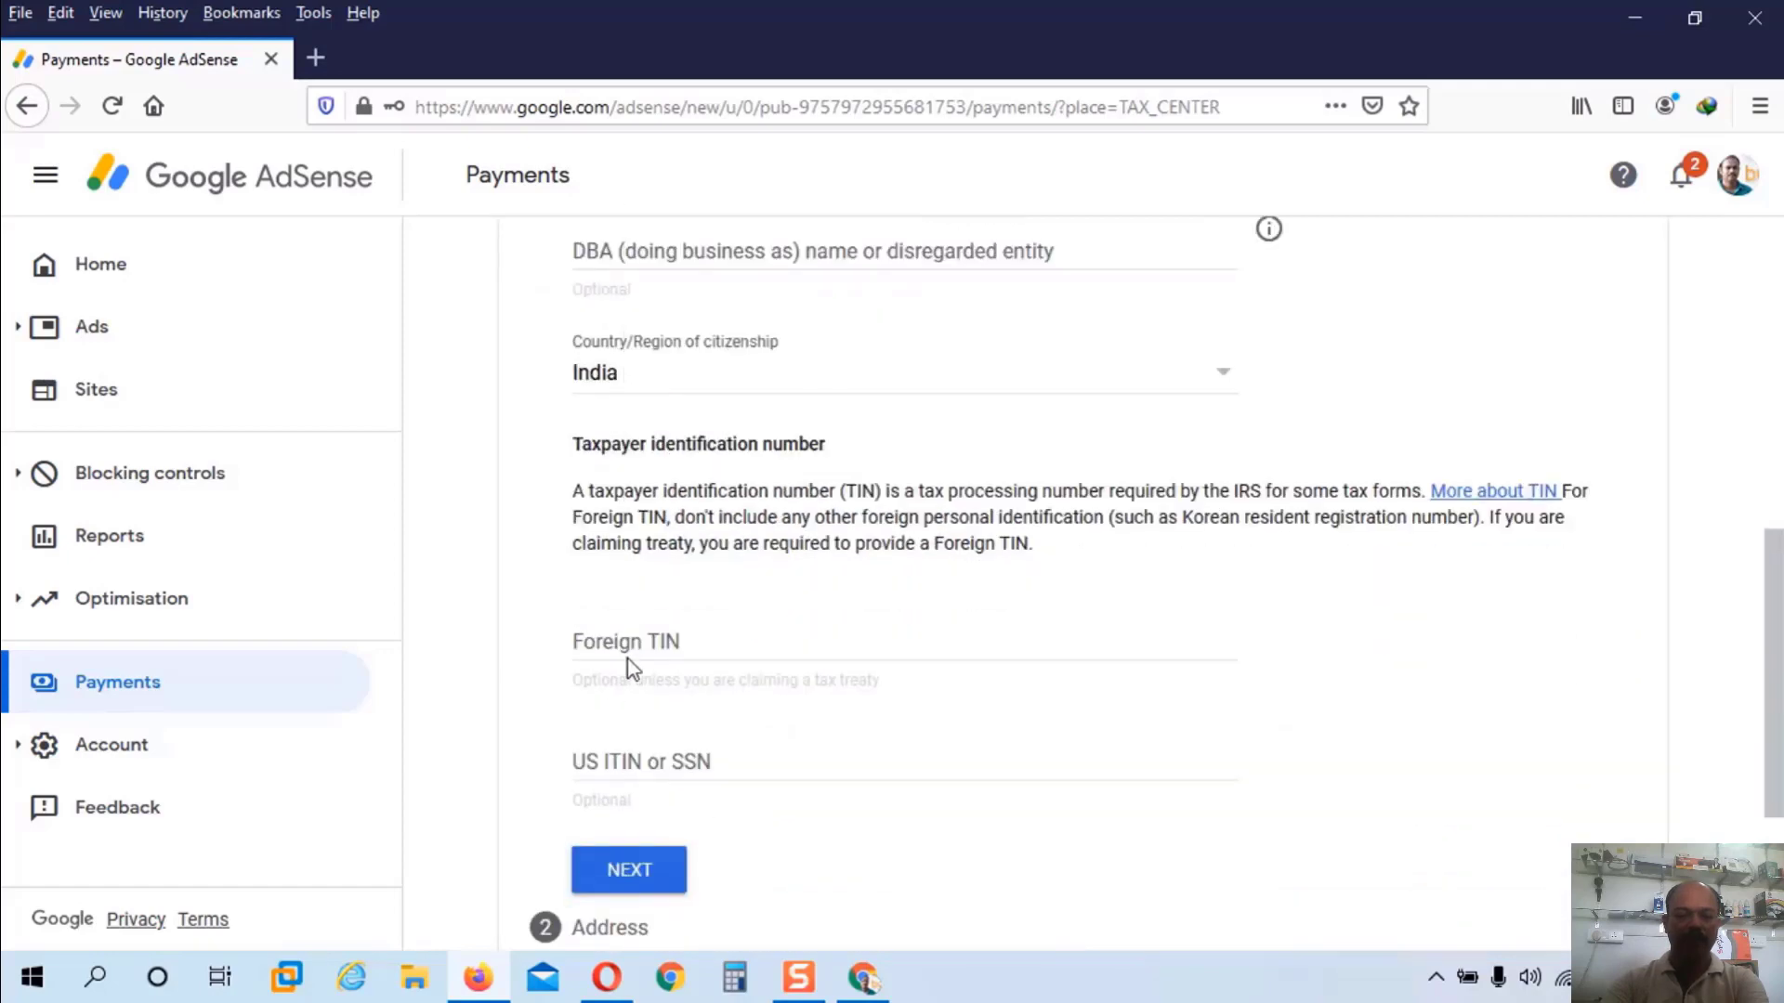
Step: Enter the foreign taxpayer identification number and advance to the address step
{"action": "left_click", "coordinate": [629, 647]}
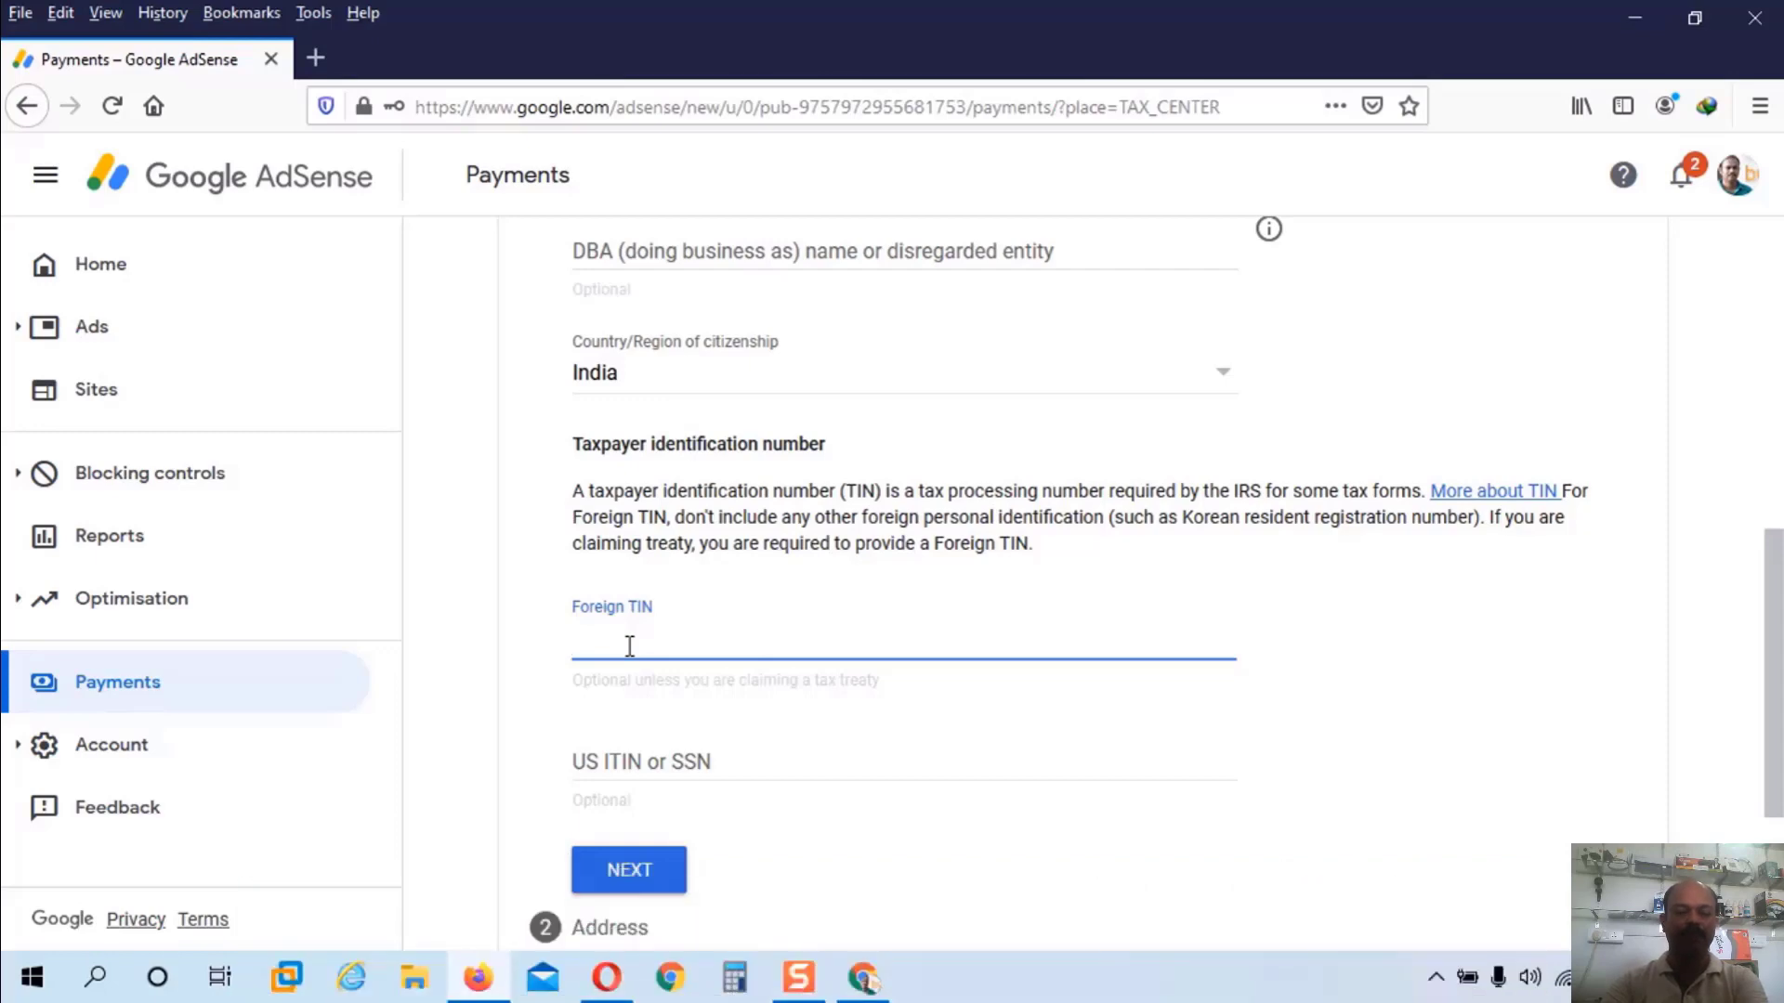
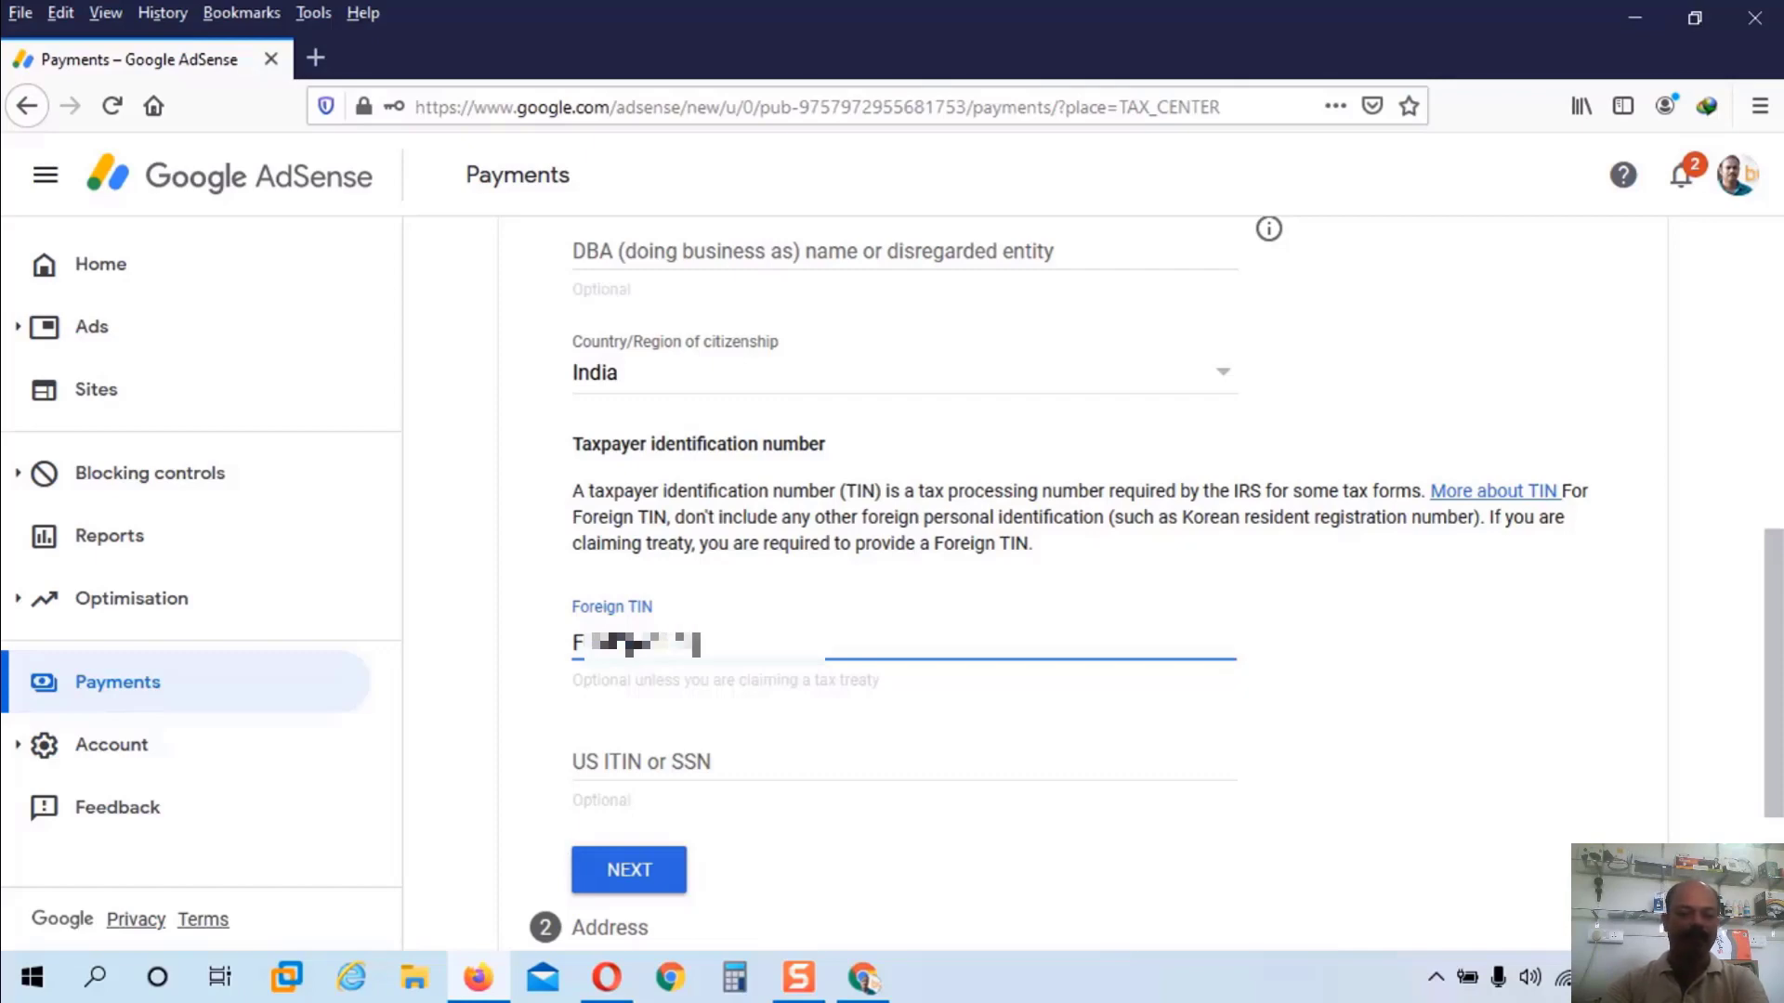
{"action": "scroll", "coordinate": [945, 804], "scroll_direction": "down", "scroll_amount": 3}
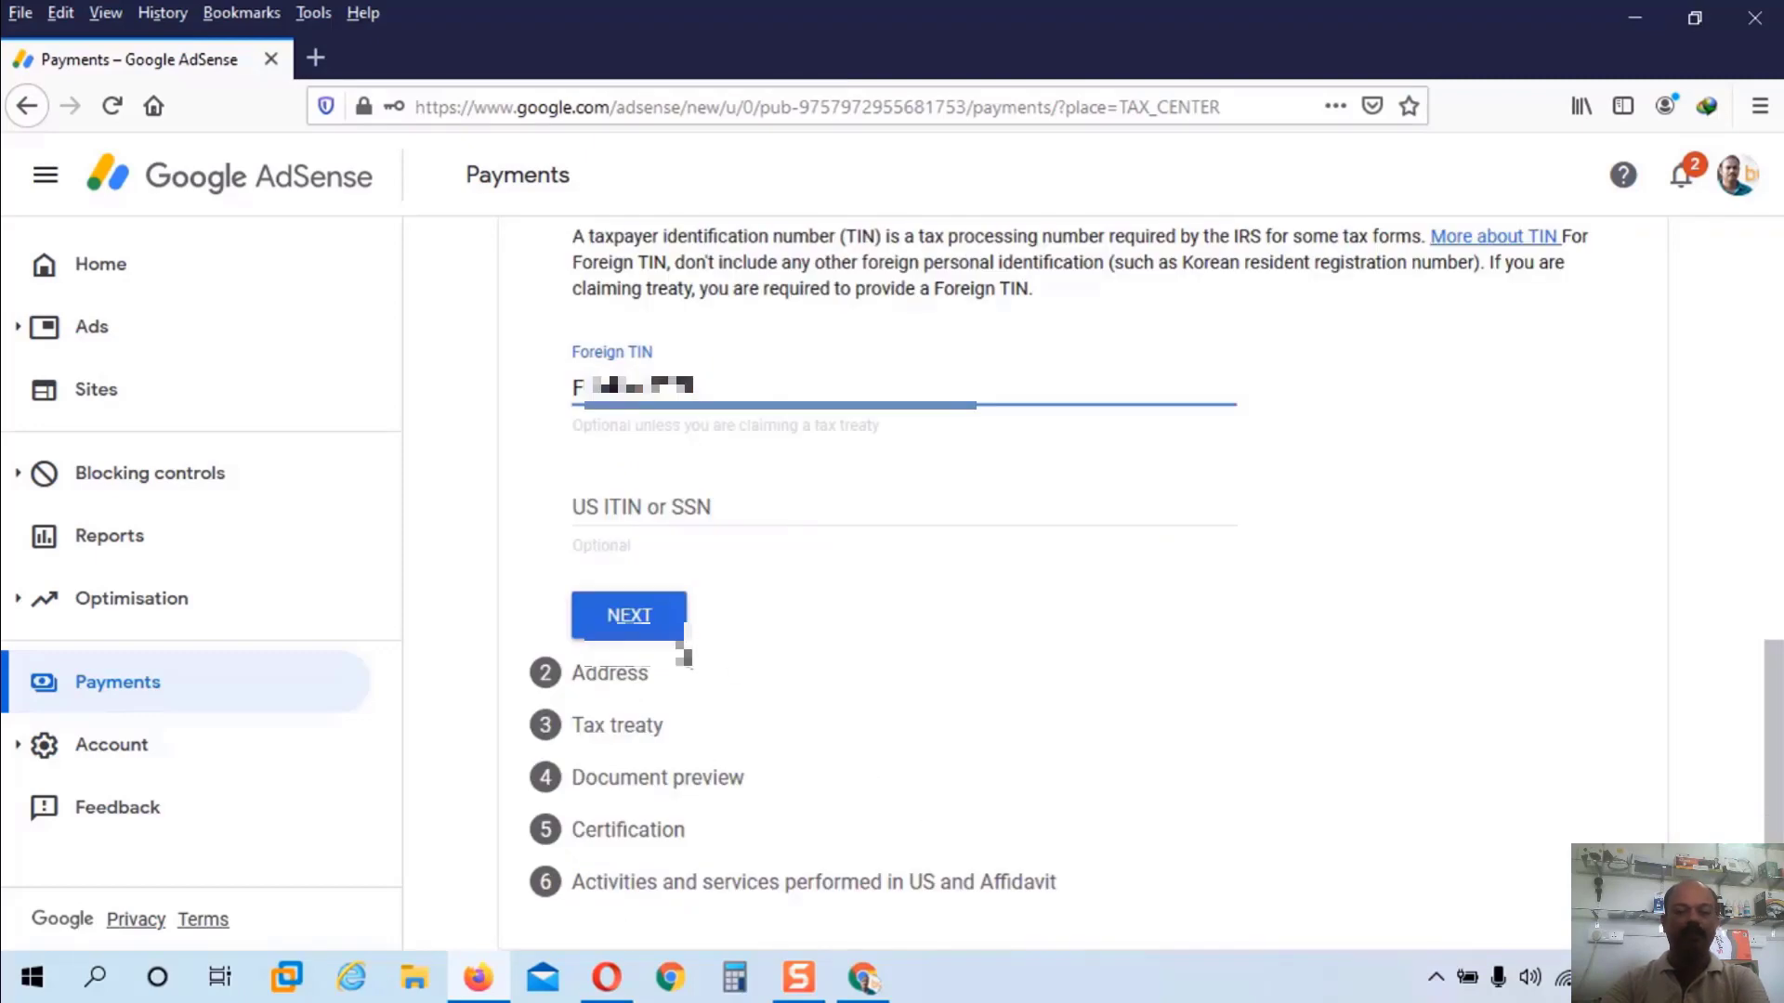
{"action": "left_click", "coordinate": [628, 617]}
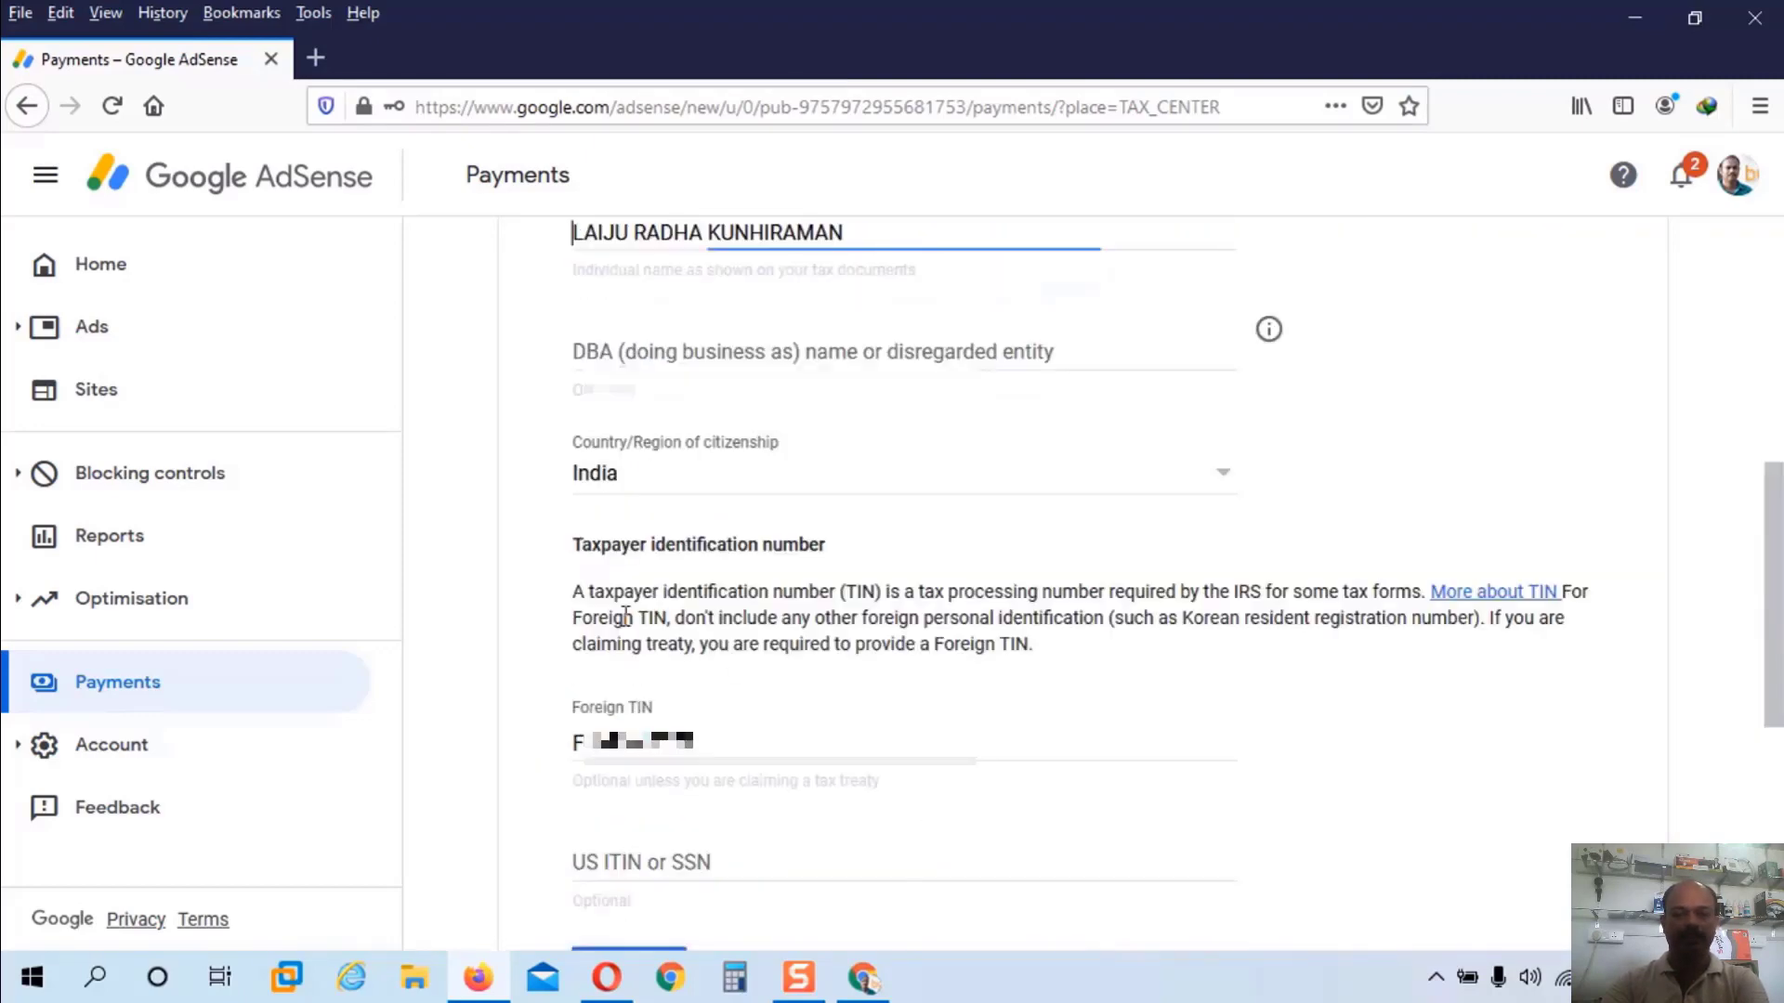
Step: Enter the two street lines of the permanent residence address
{"action": "scroll", "coordinate": [780, 649], "scroll_direction": "up", "scroll_amount": 2}
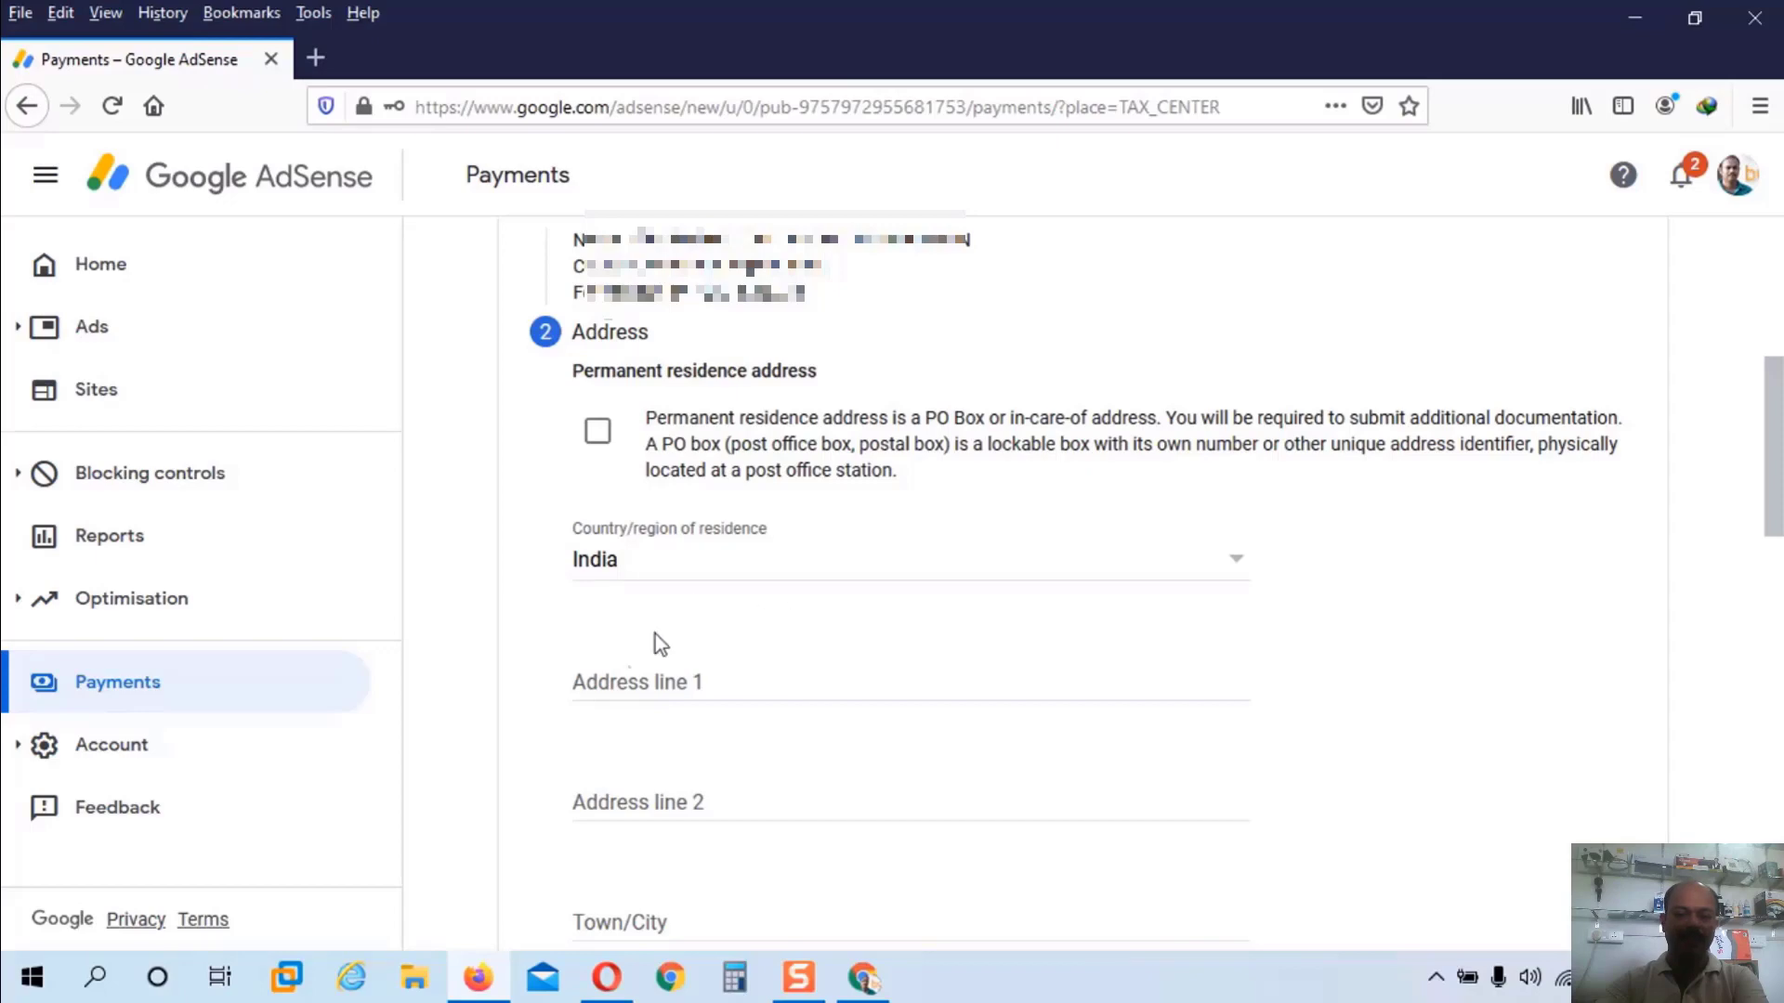
{"action": "left_click", "coordinate": [613, 681]}
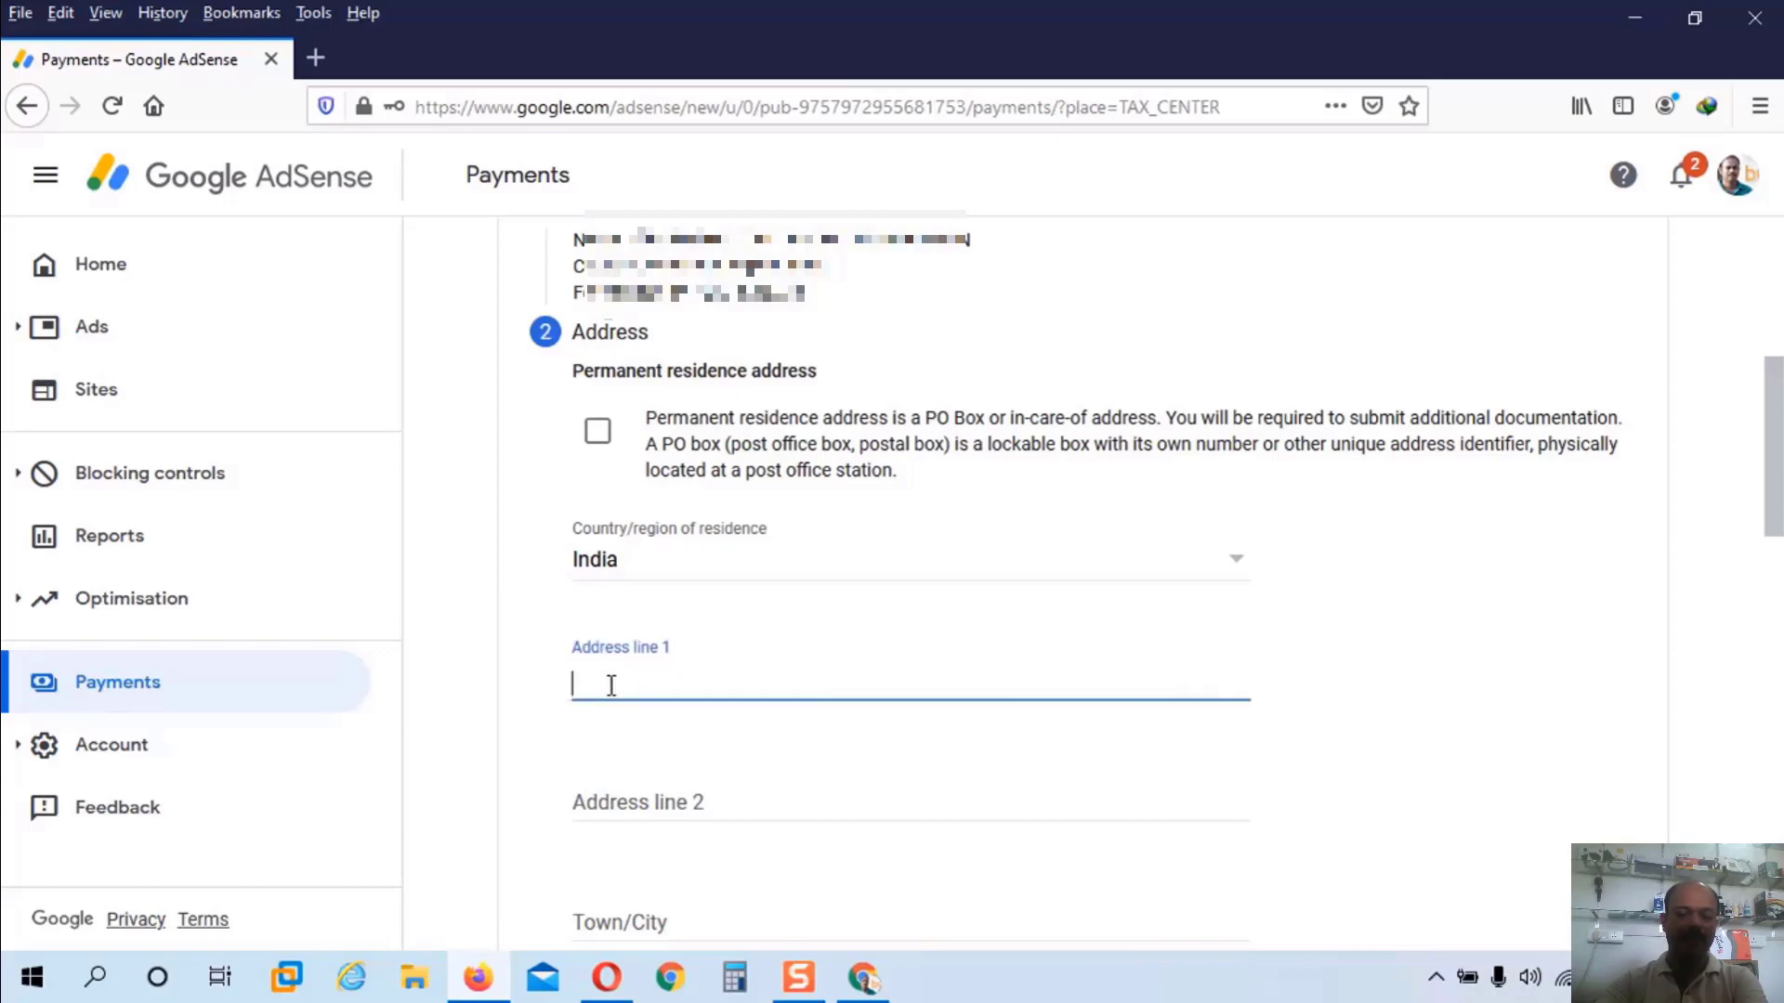
{"action": "type", "text": "MAH"}
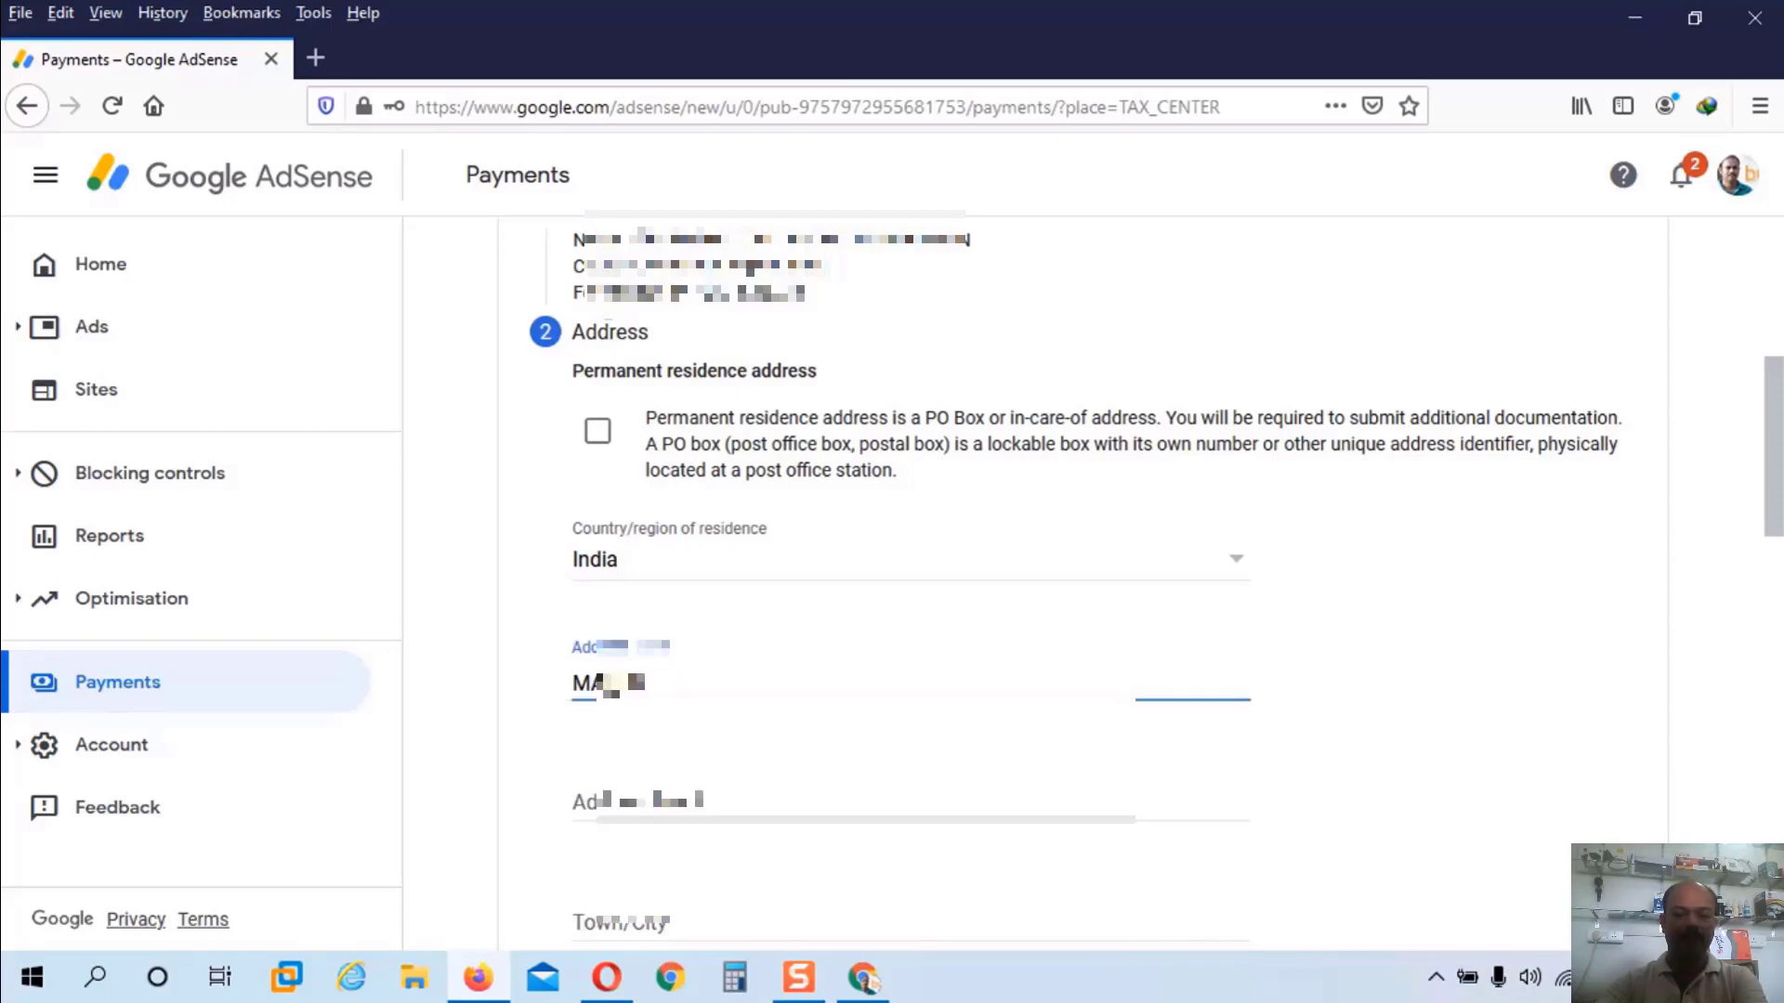
{"action": "type", "text": "[blurred text]"}
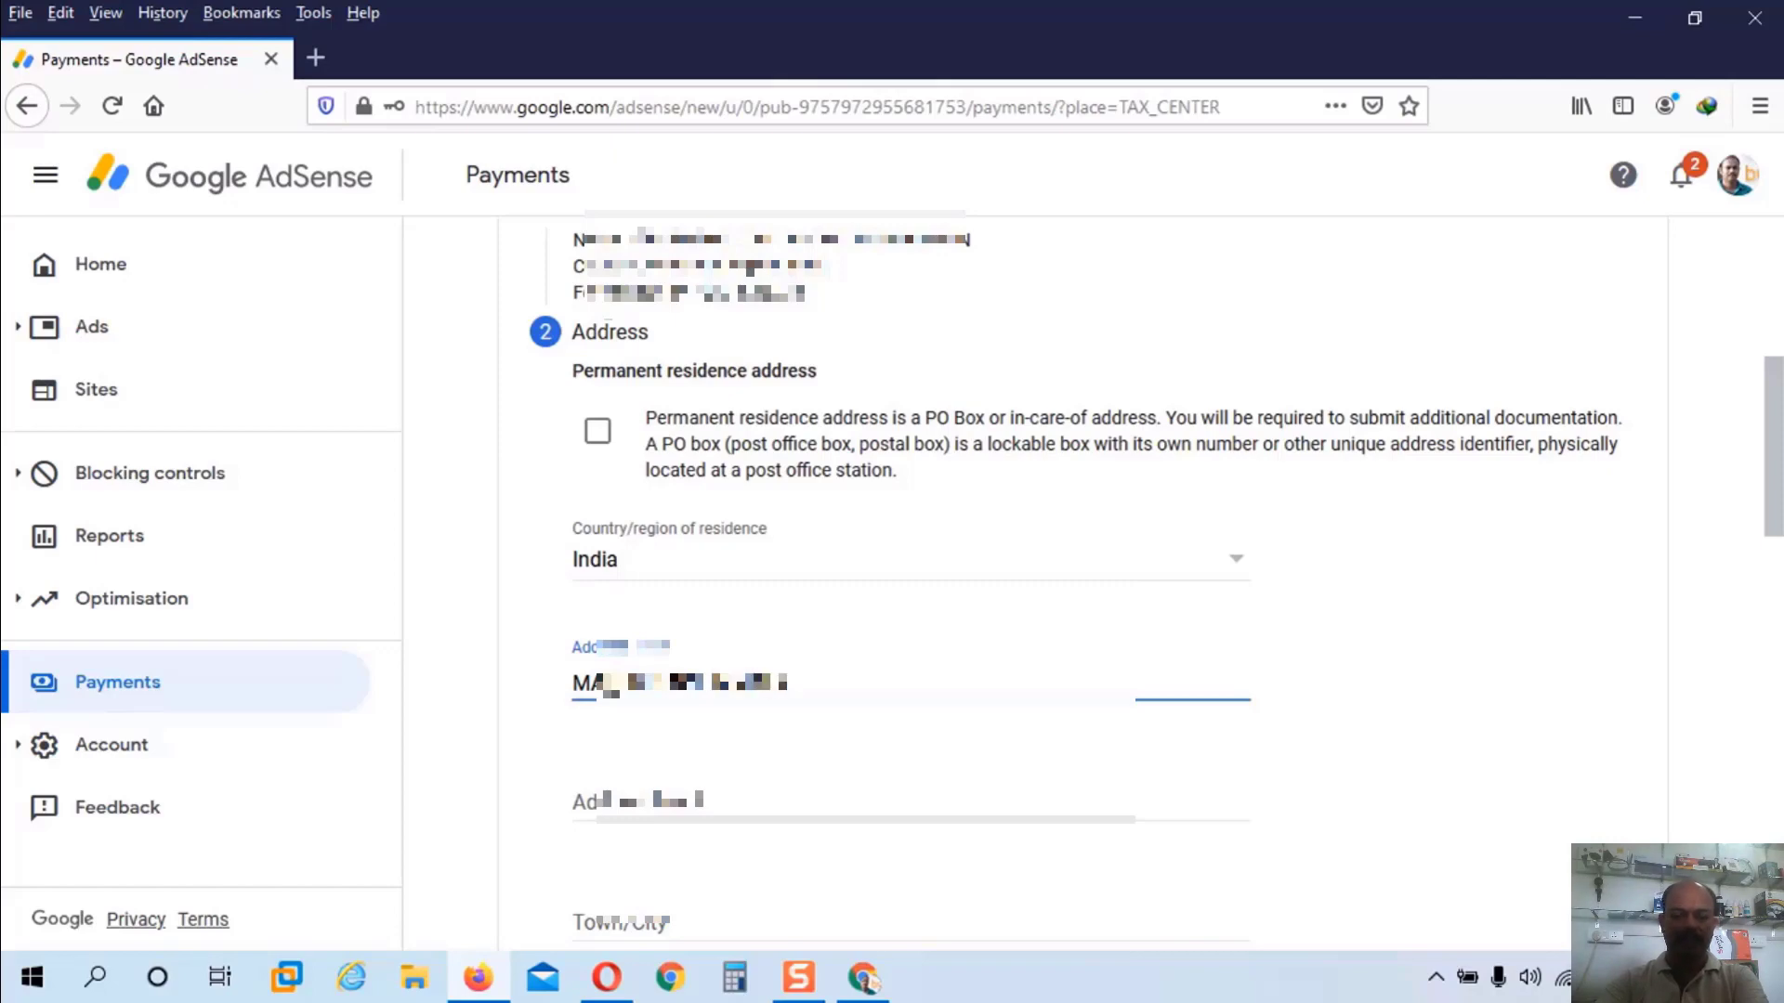
{"action": "type", "text": "[blurred text]"}
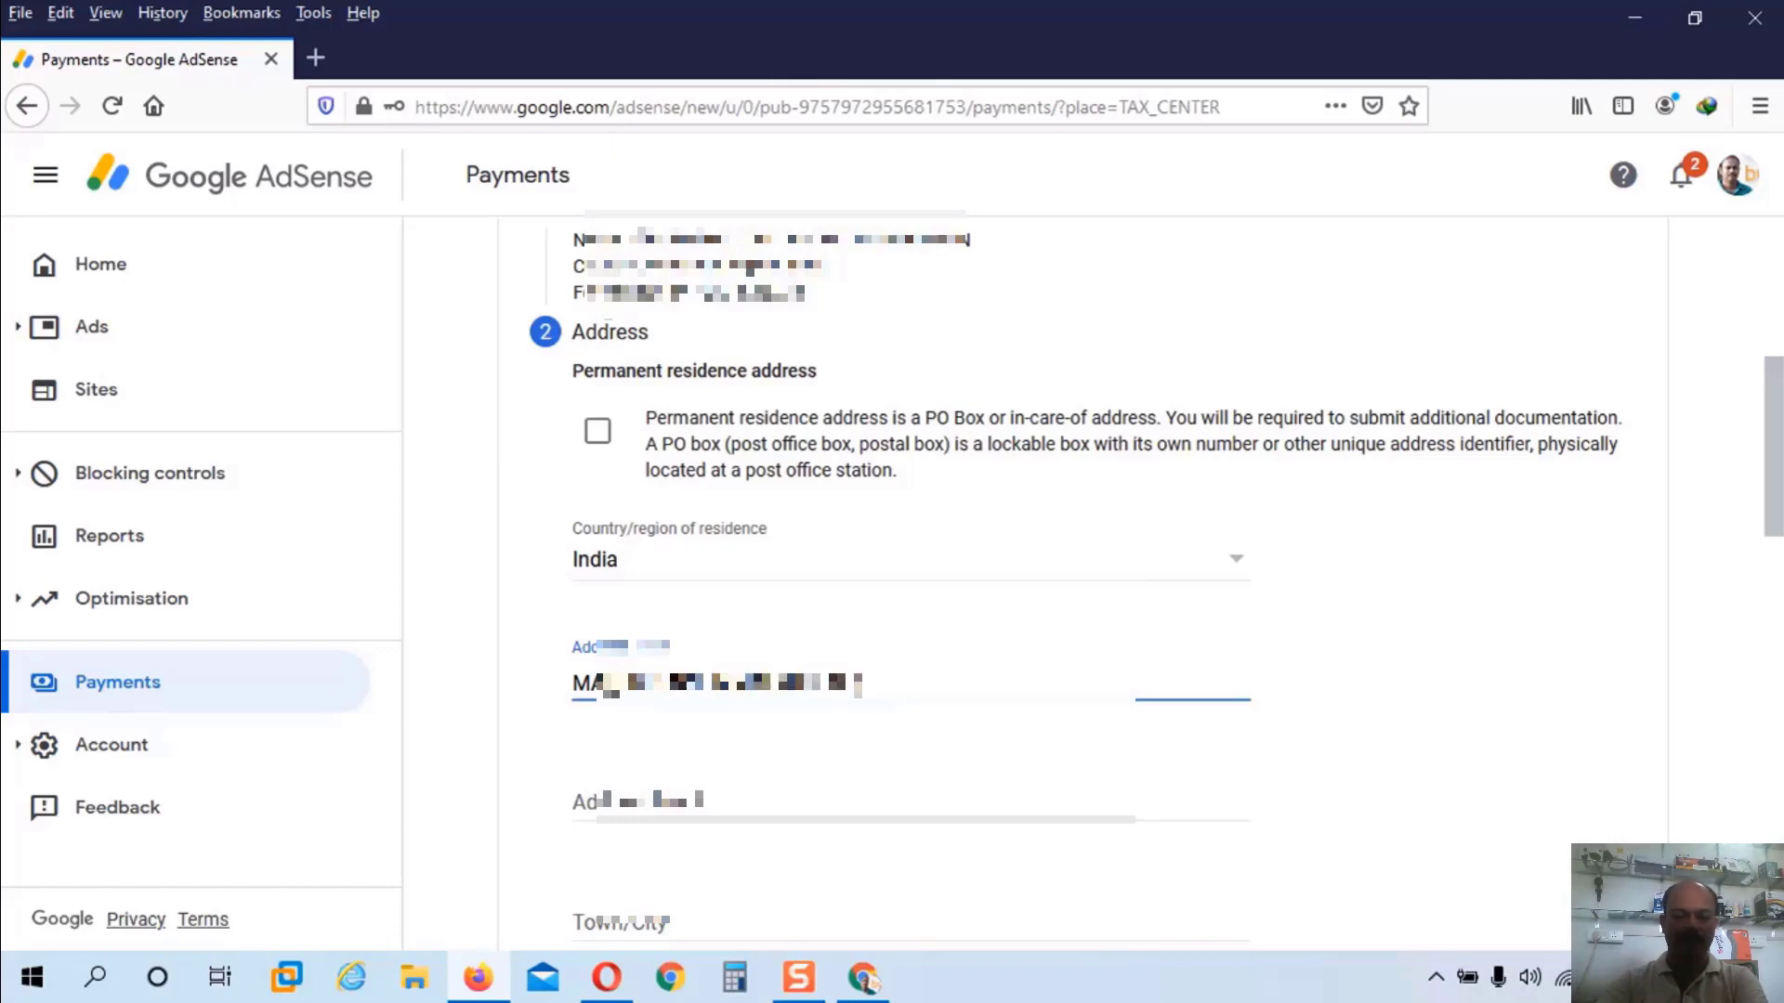
{"action": "left_click", "coordinate": [600, 795]}
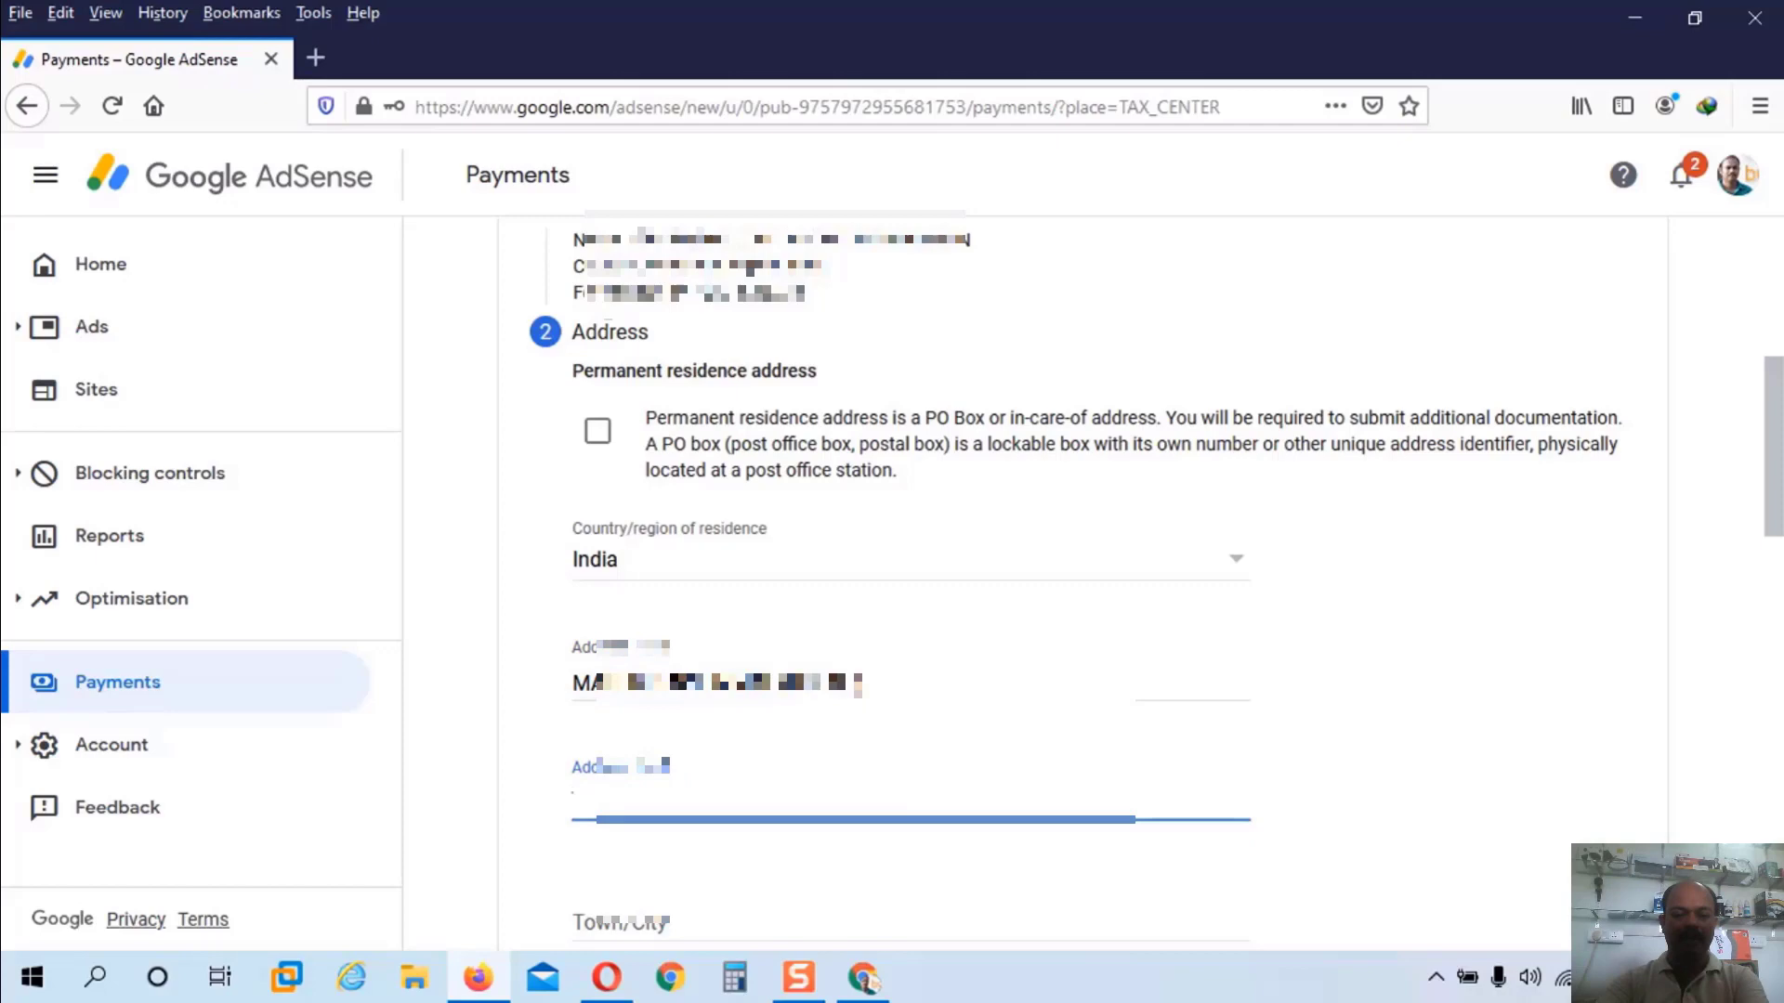
{"action": "type", "text": "CH[blurred text][blurred text]"}
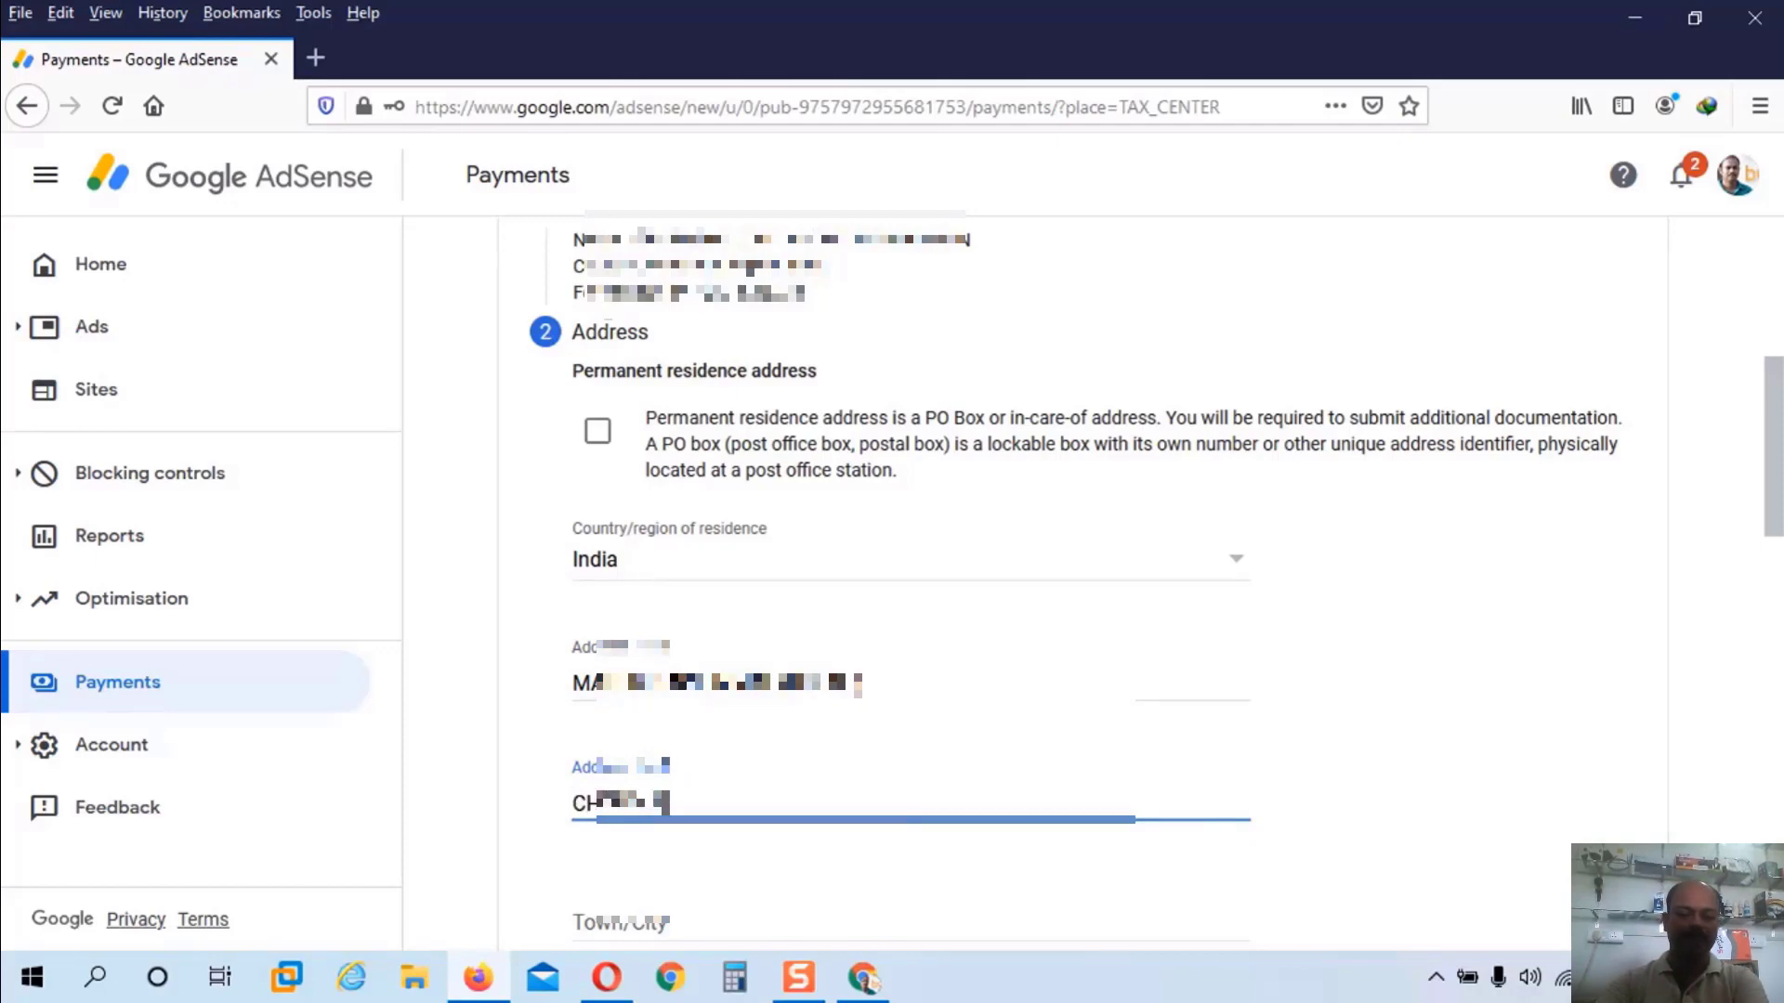
{"action": "type", "text": "[blurred text]"}
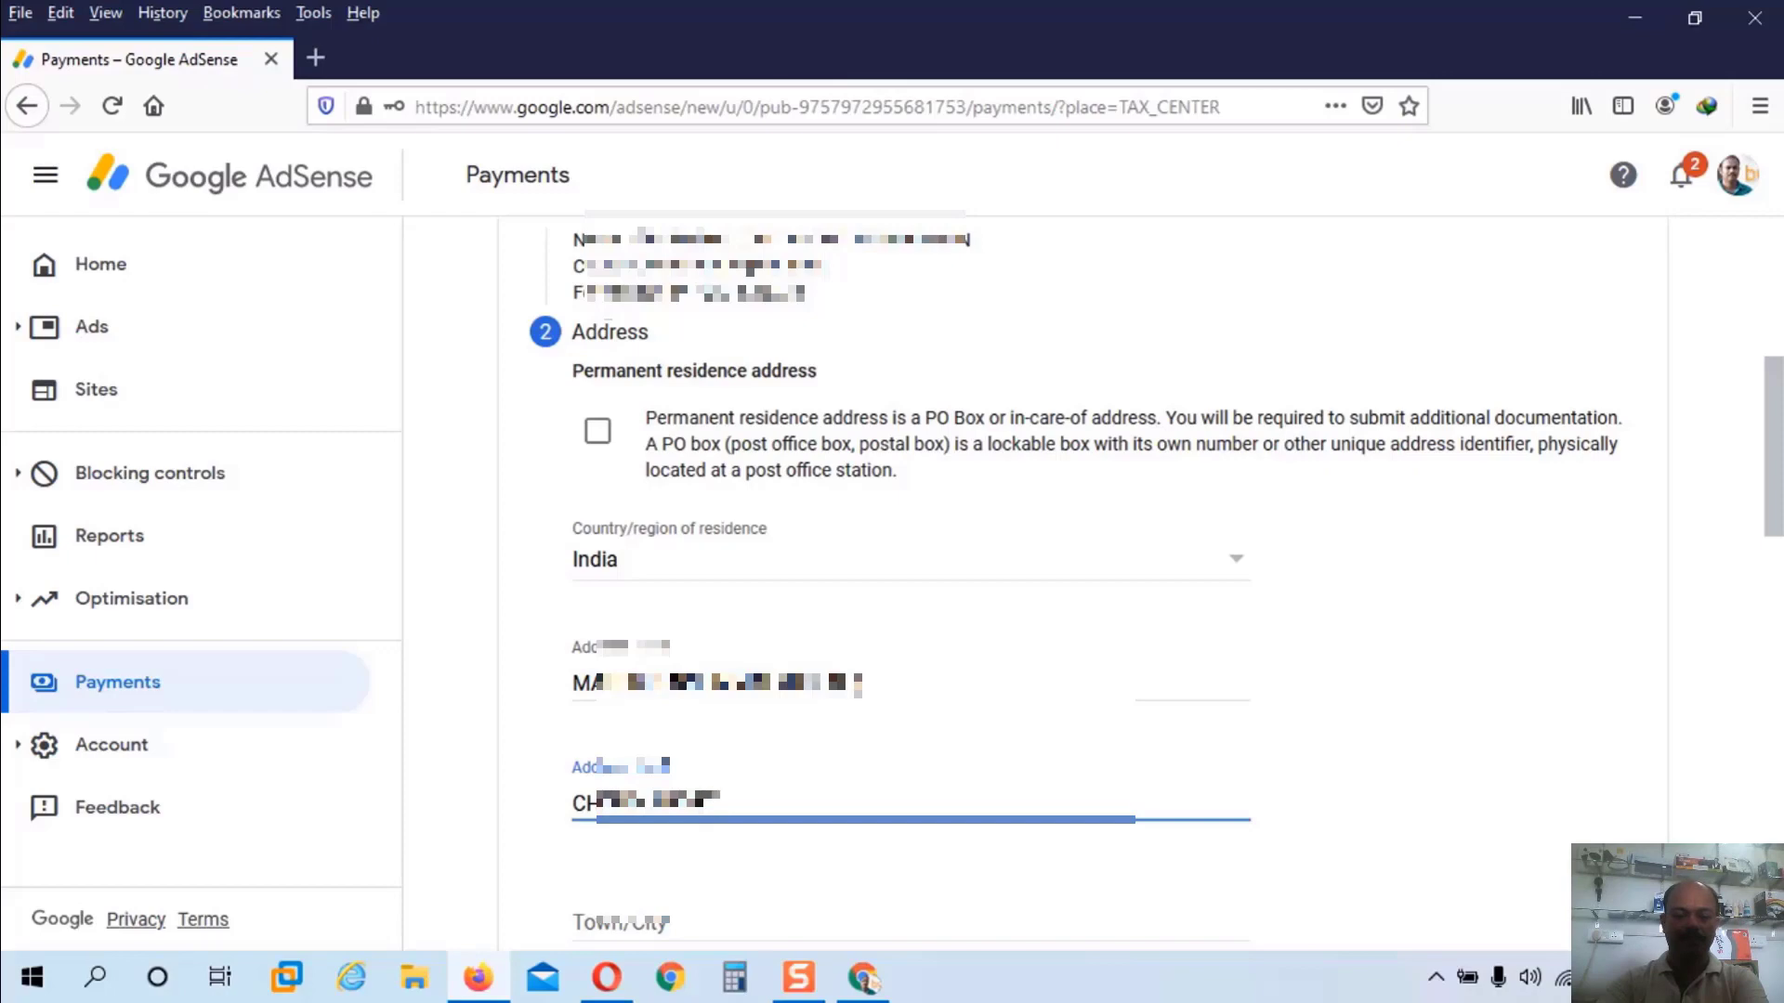
{"action": "left_click", "coordinate": [624, 915]}
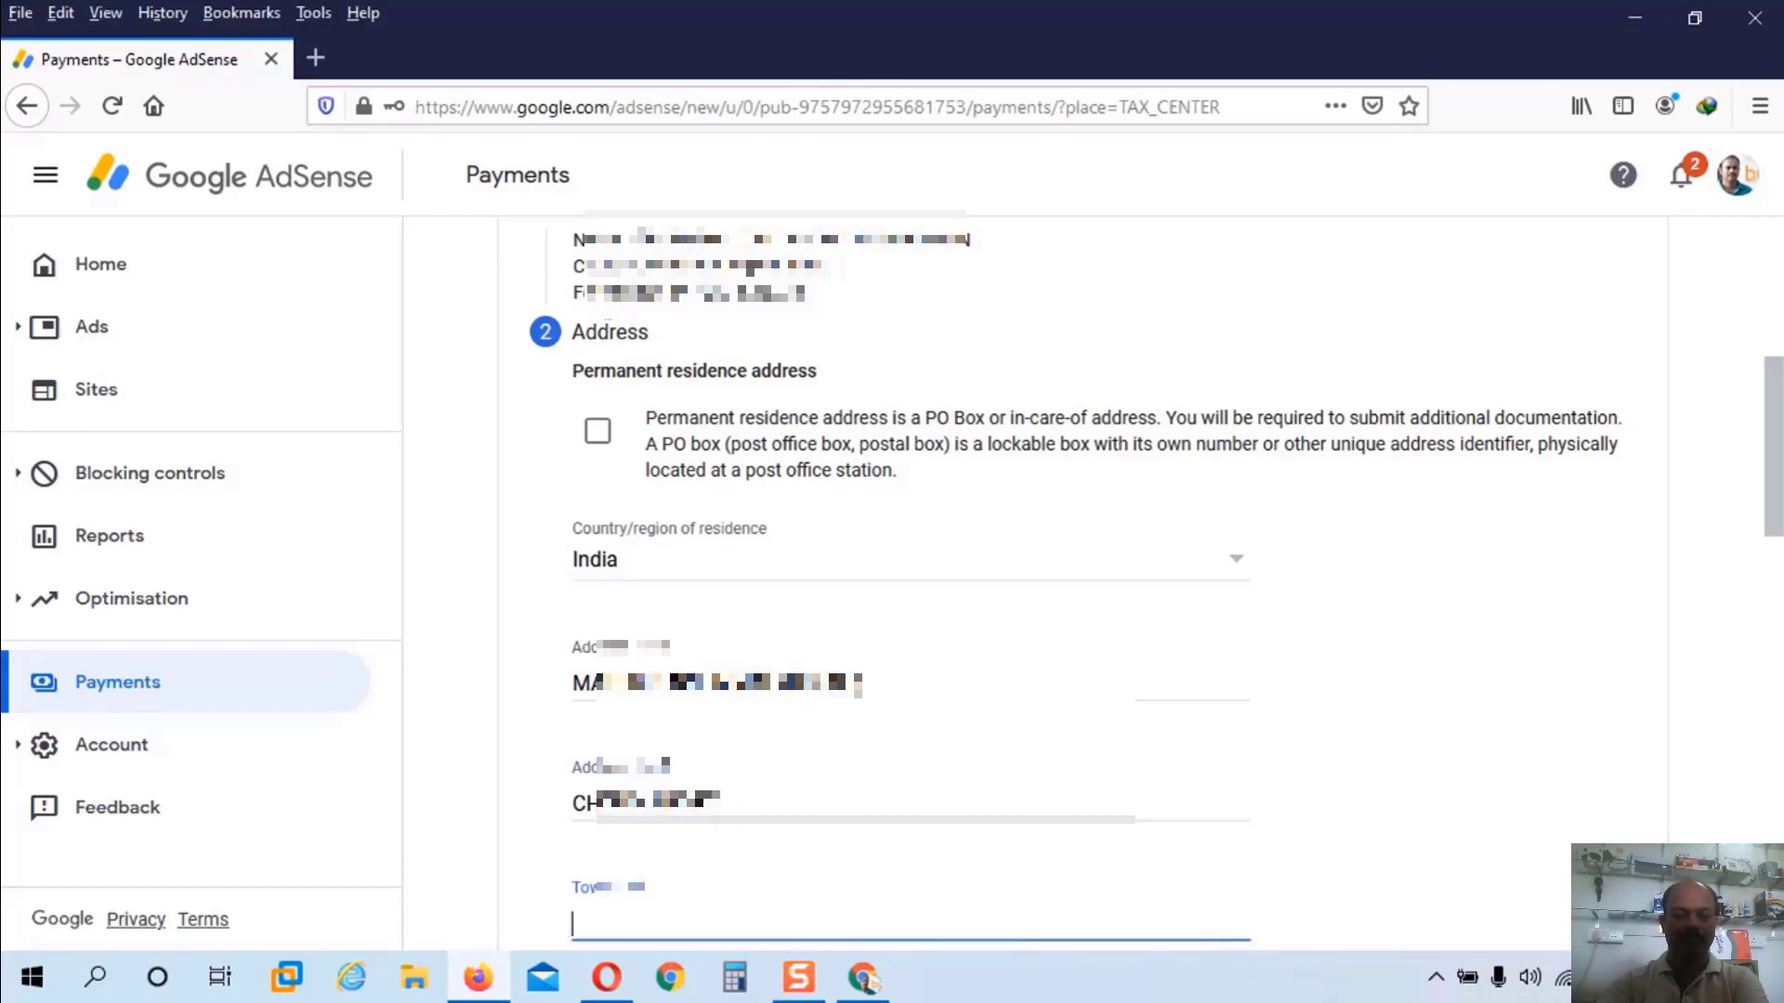
{"action": "left_click", "coordinate": [808, 686]}
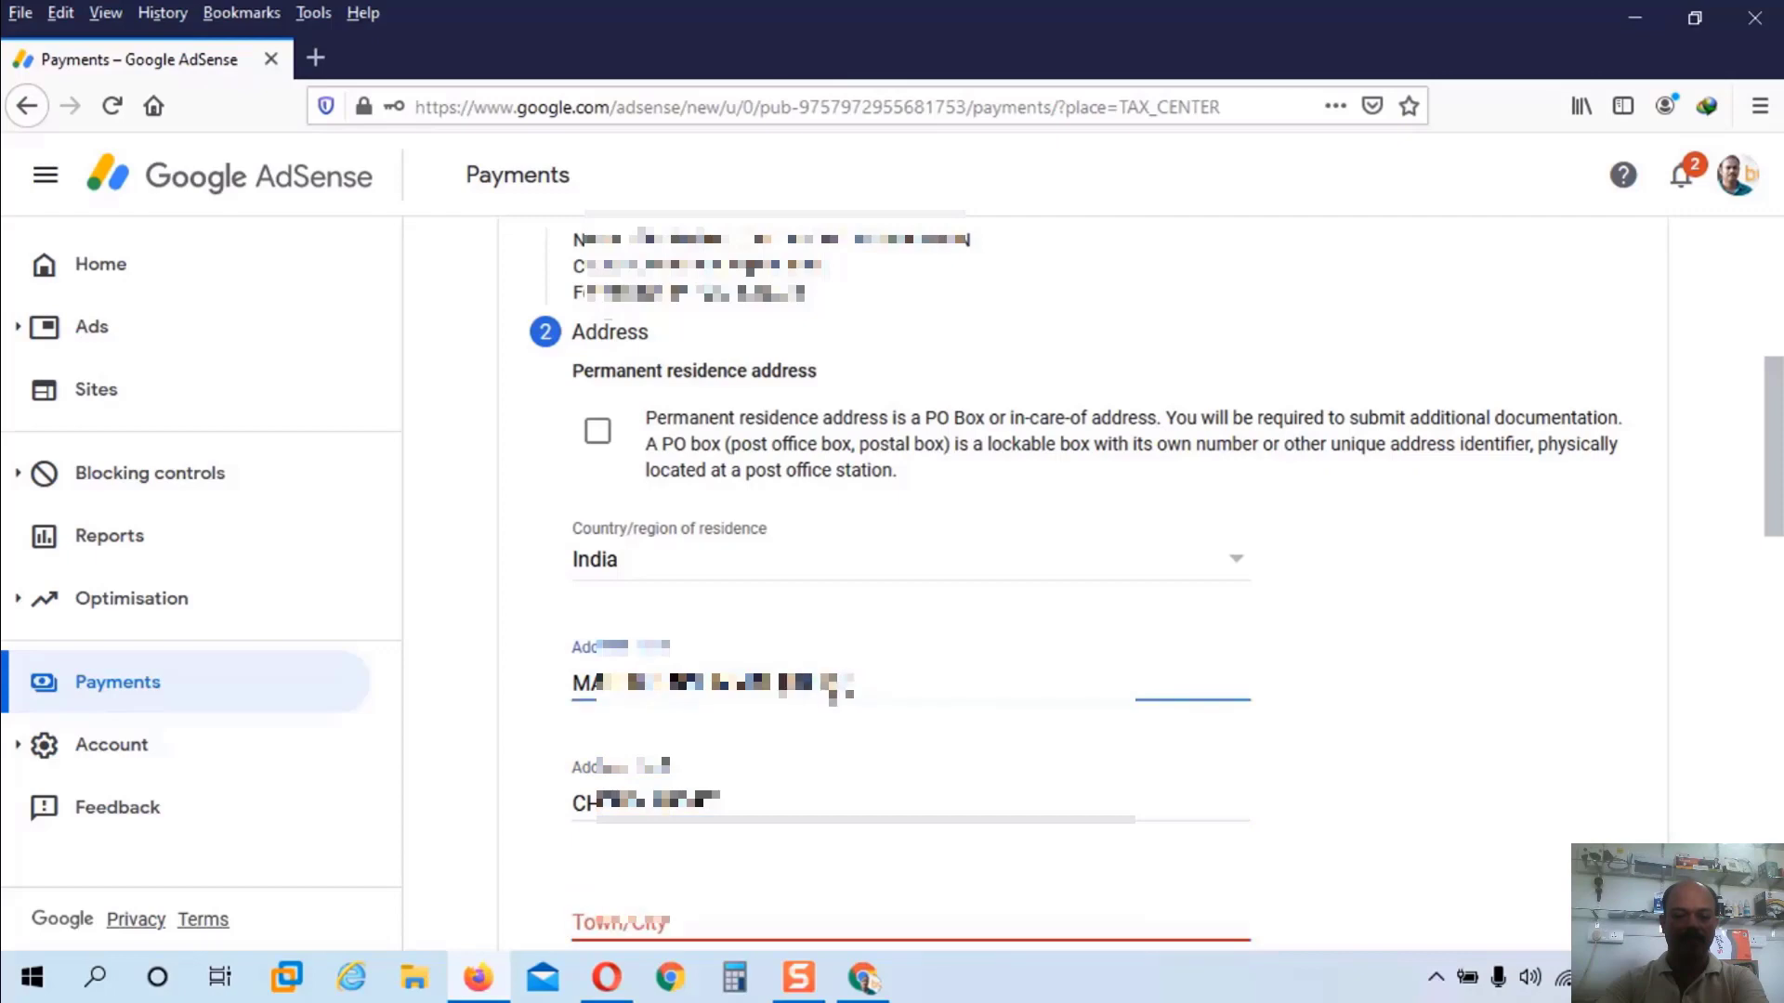
{"action": "scroll", "coordinate": [855, 687], "scroll_direction": "down", "scroll_amount": 2}
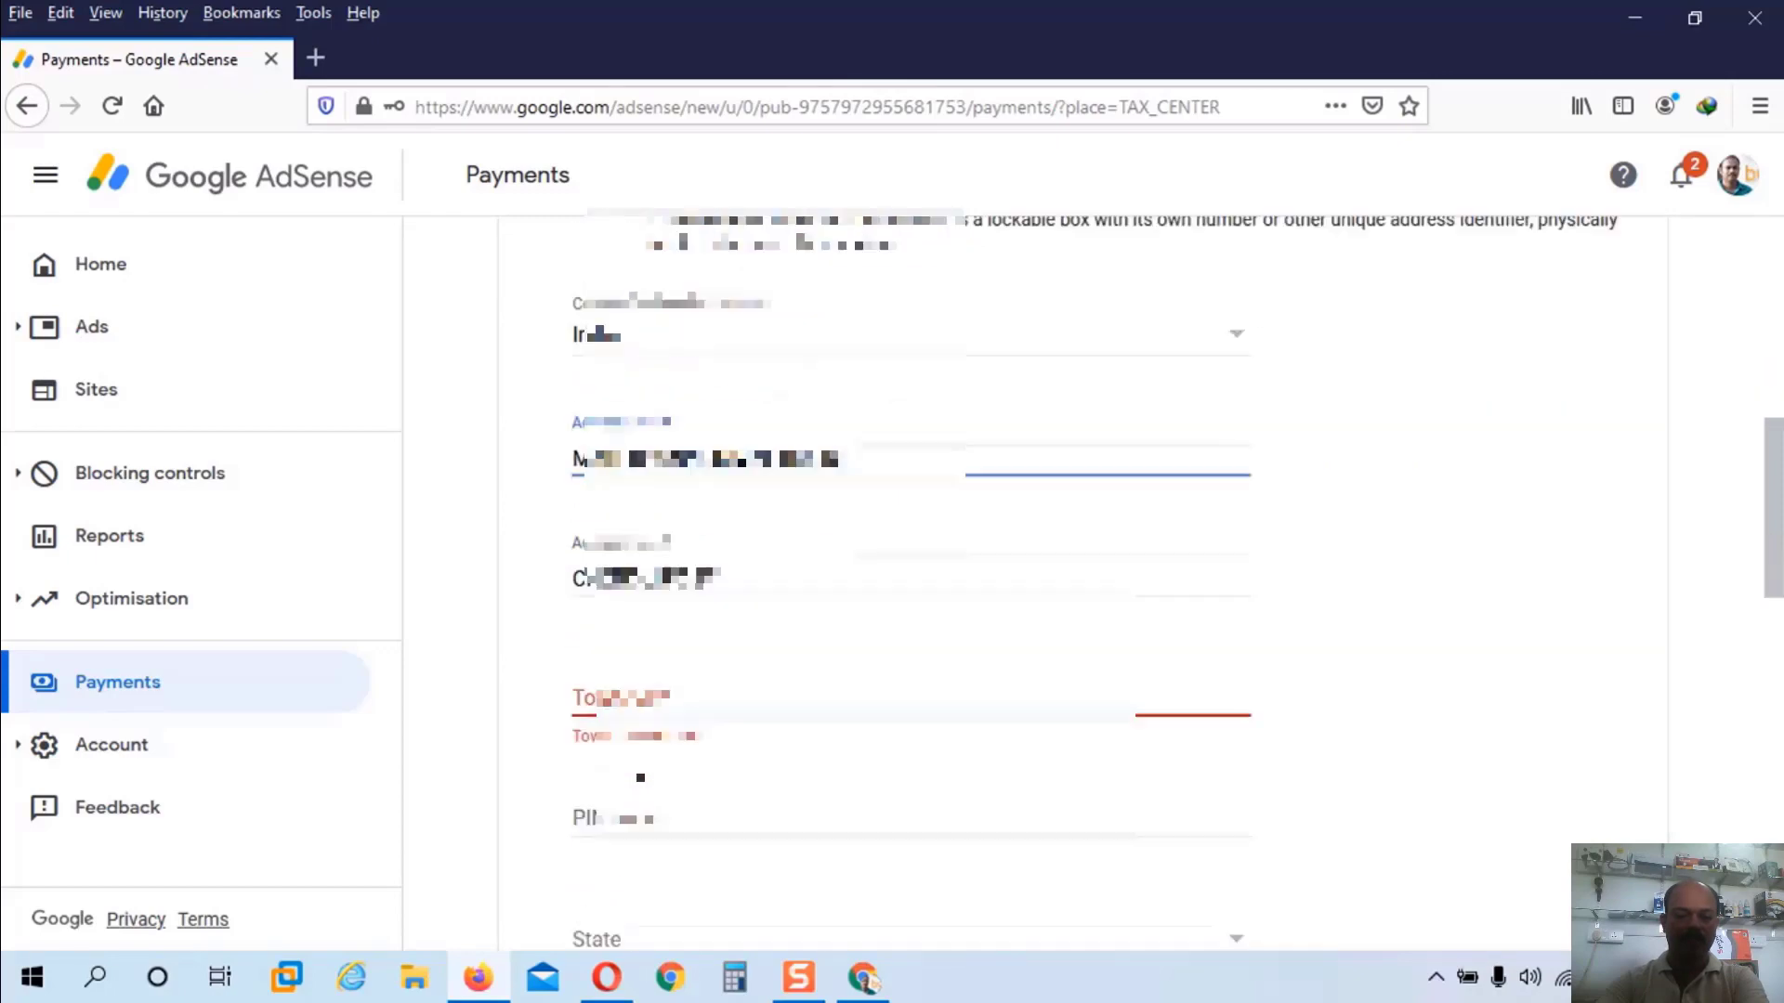
Step: Add the town, PIN code and state, mark the postal address as the same, and continue
{"action": "left_click", "coordinate": [631, 659]}
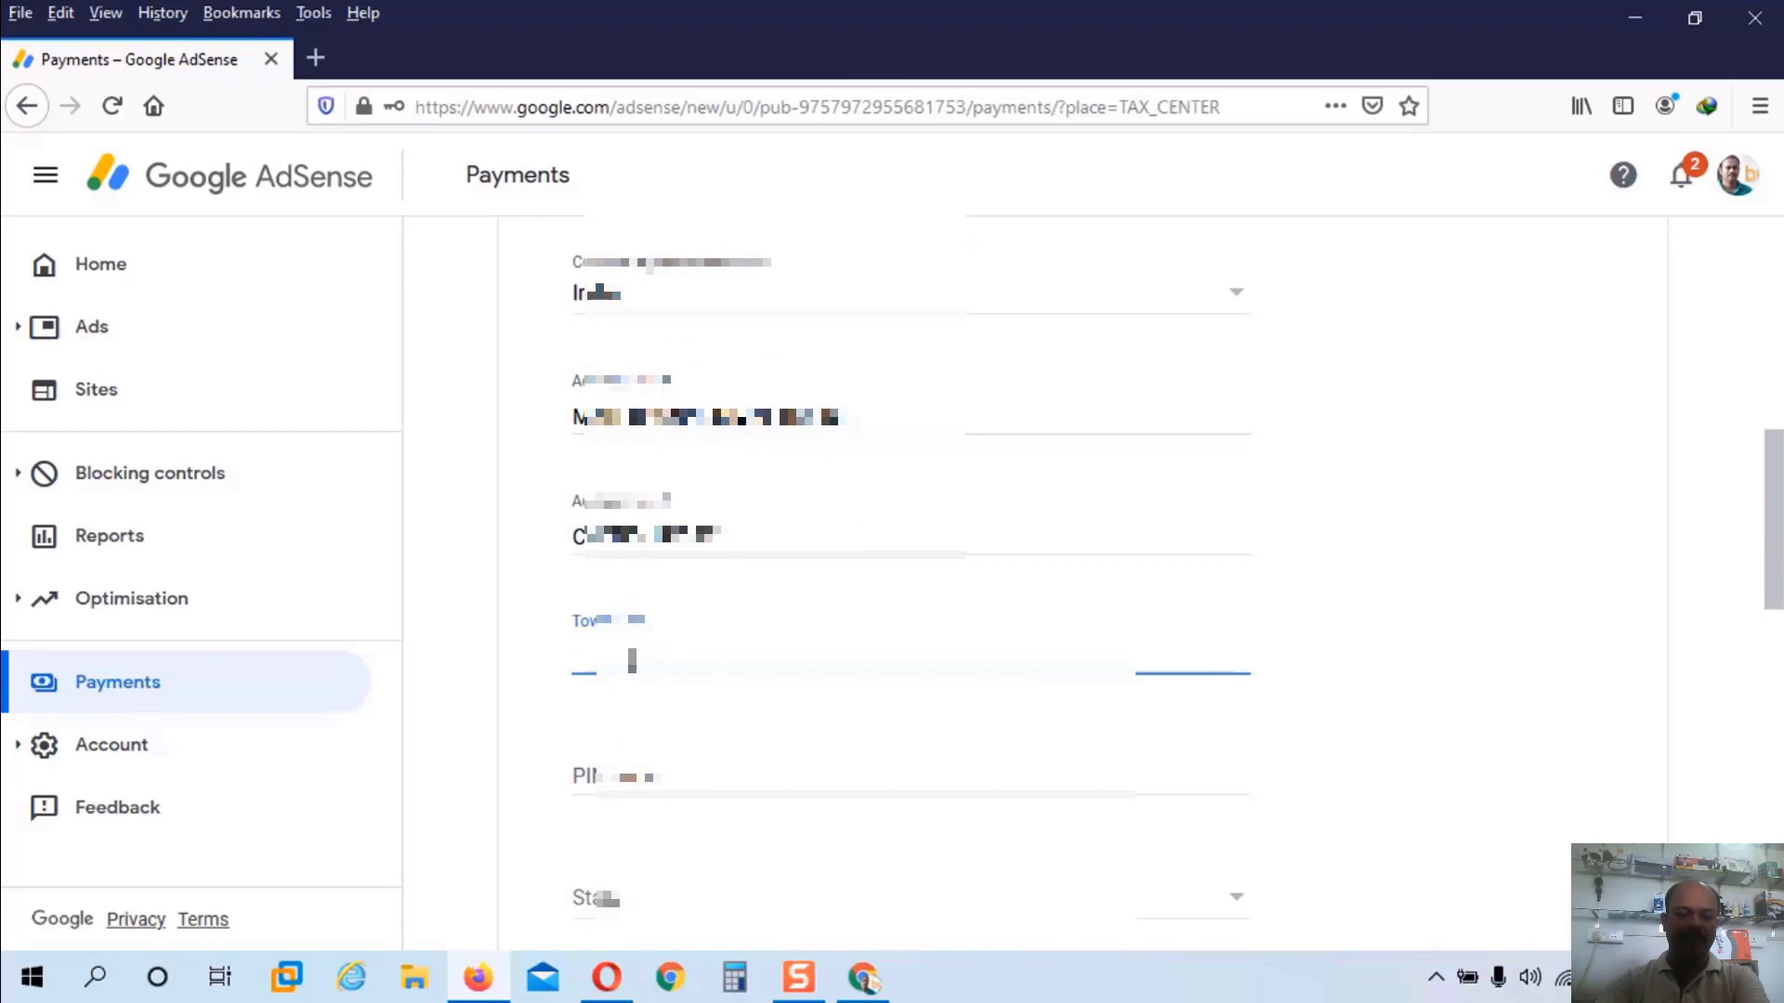
{"action": "type", "text": "PERAMBRABRA"}
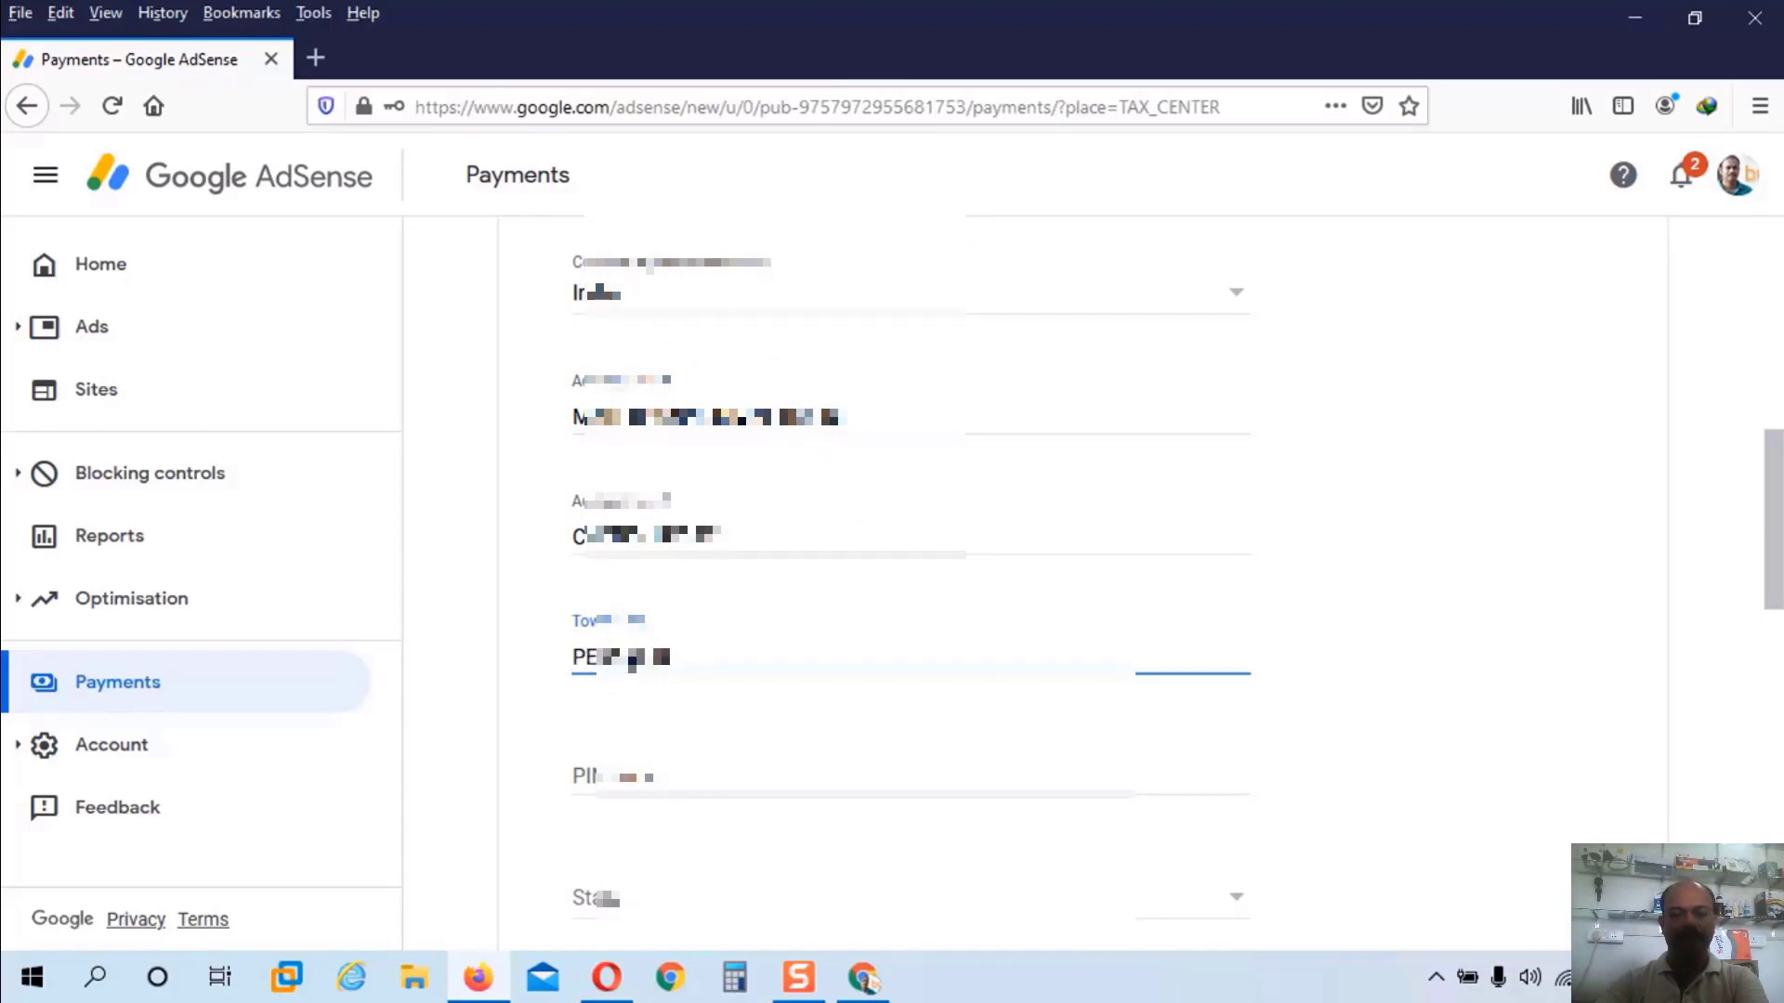
{"action": "left_click", "coordinate": [594, 777]}
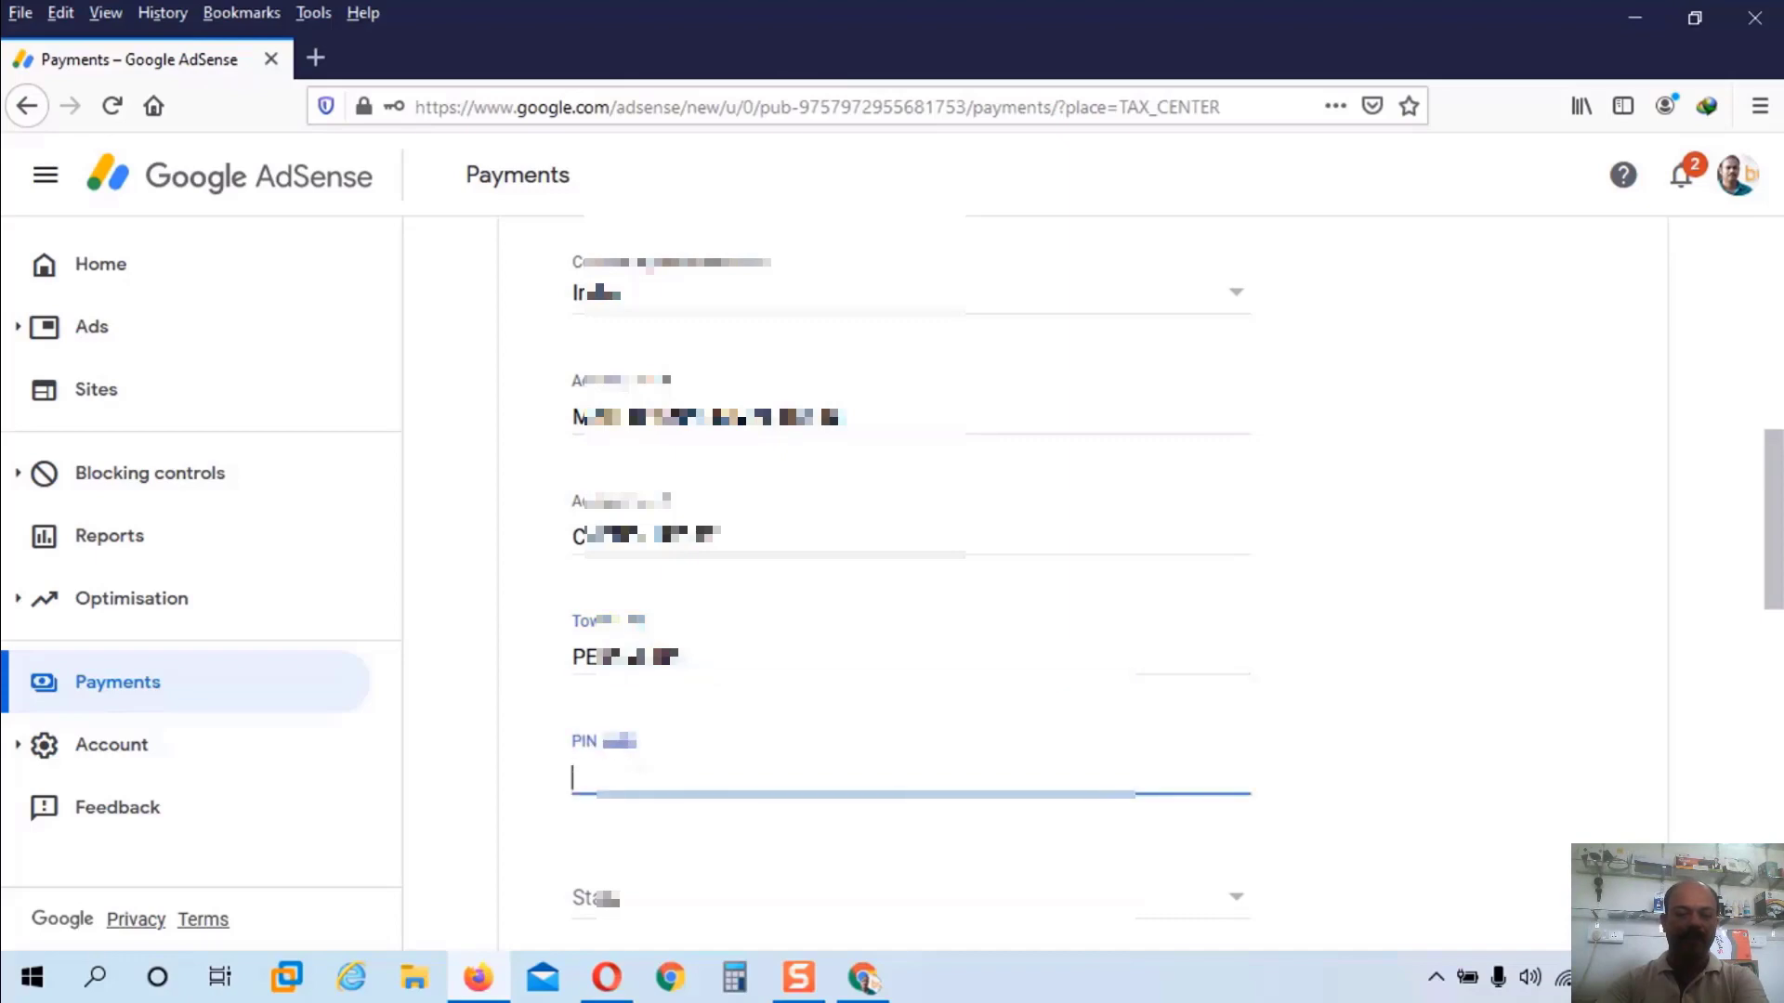
{"action": "type", "text": "673501"}
{"action": "left_click", "coordinate": [655, 903]}
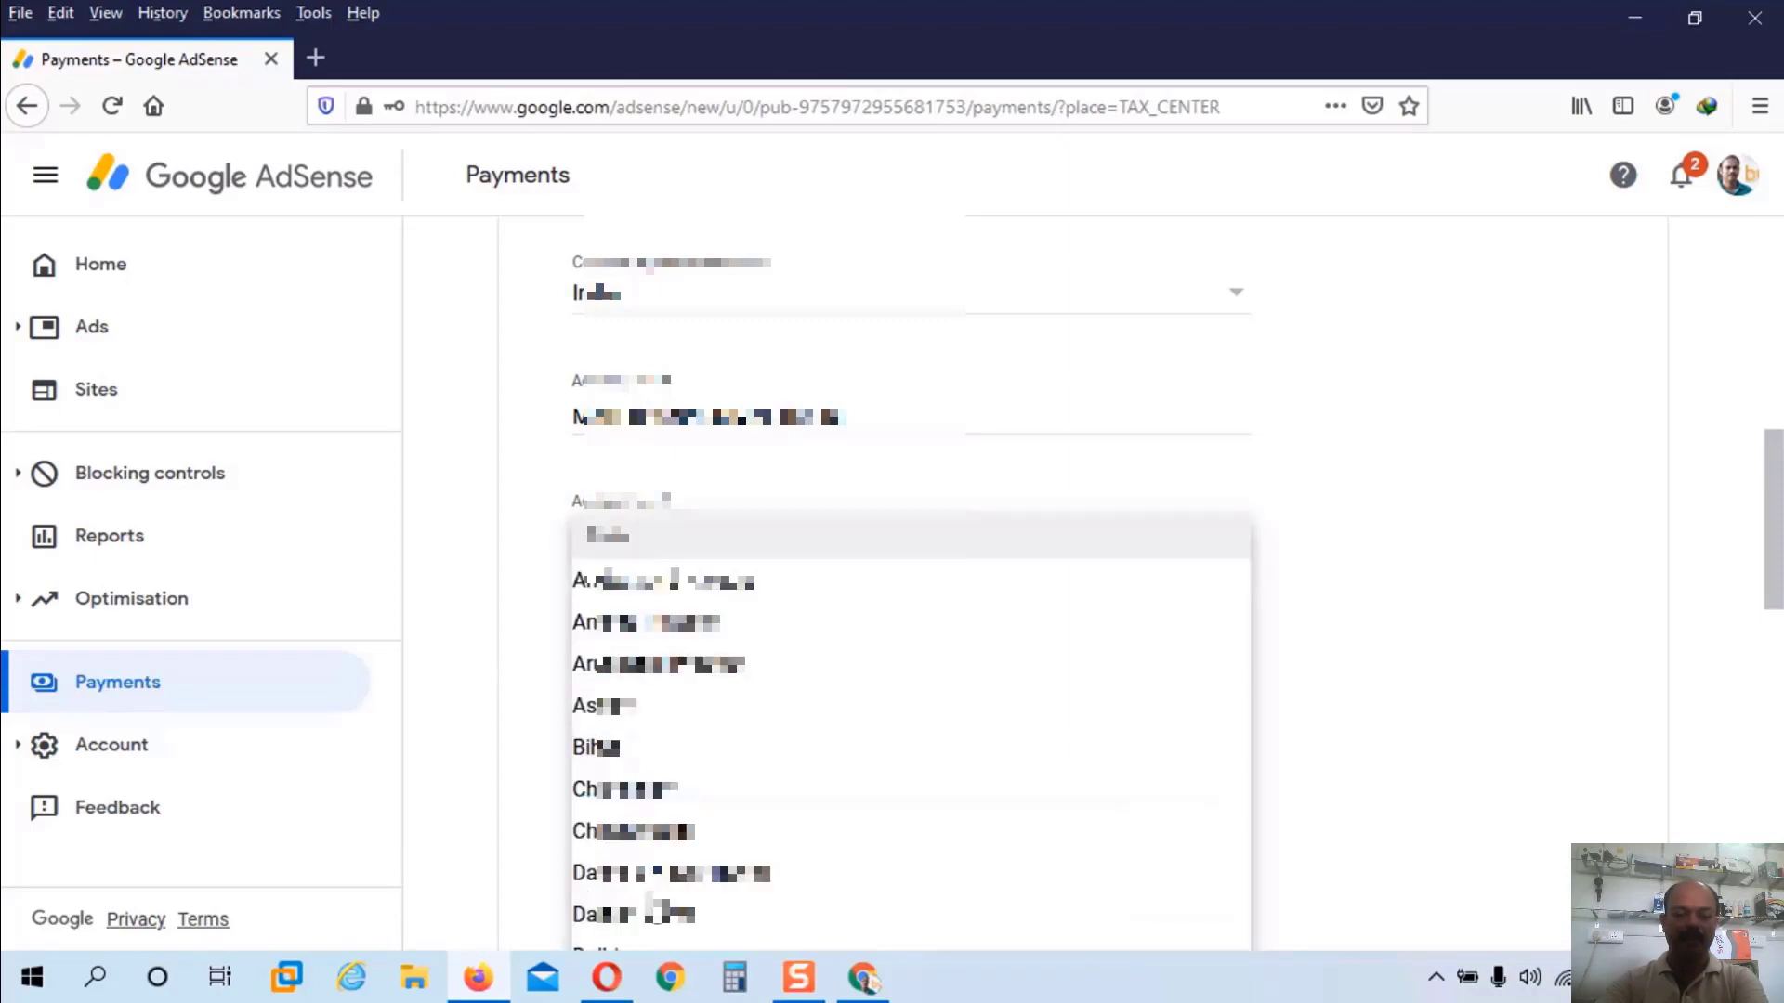
{"action": "scroll", "coordinate": [658, 906], "scroll_direction": "down", "scroll_amount": 5}
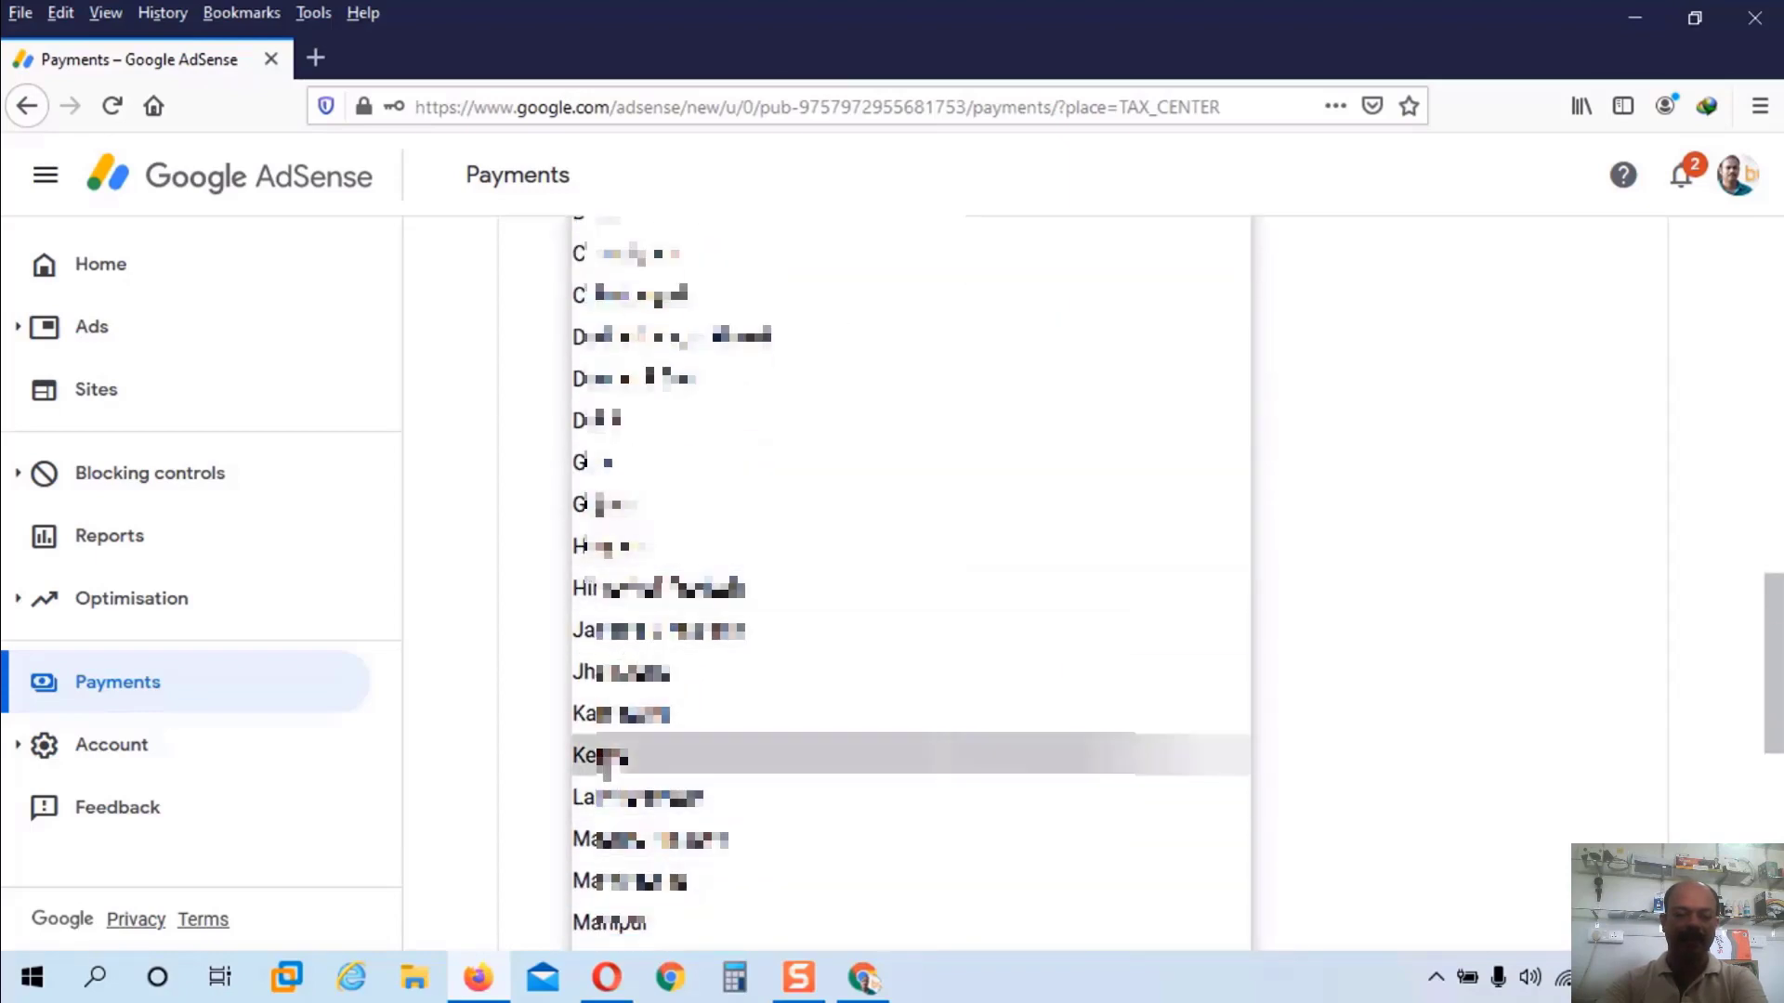
{"action": "left_click", "coordinate": [604, 757]}
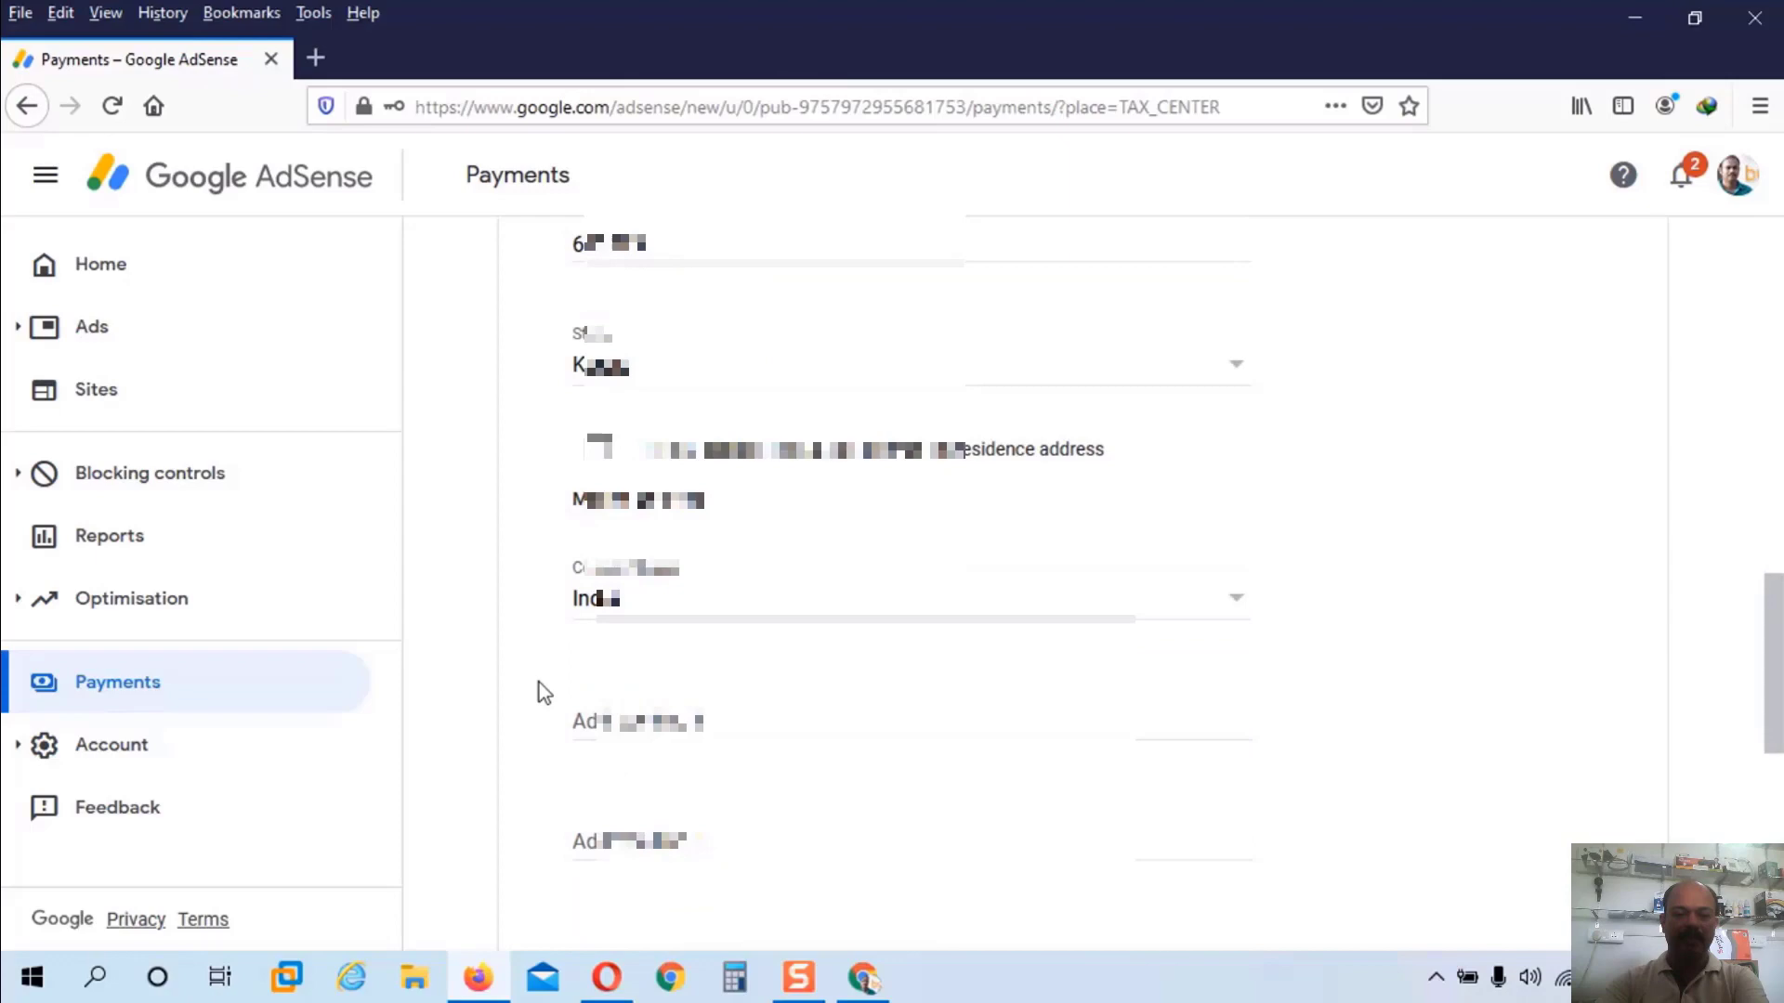
{"action": "left_click", "coordinate": [599, 452]}
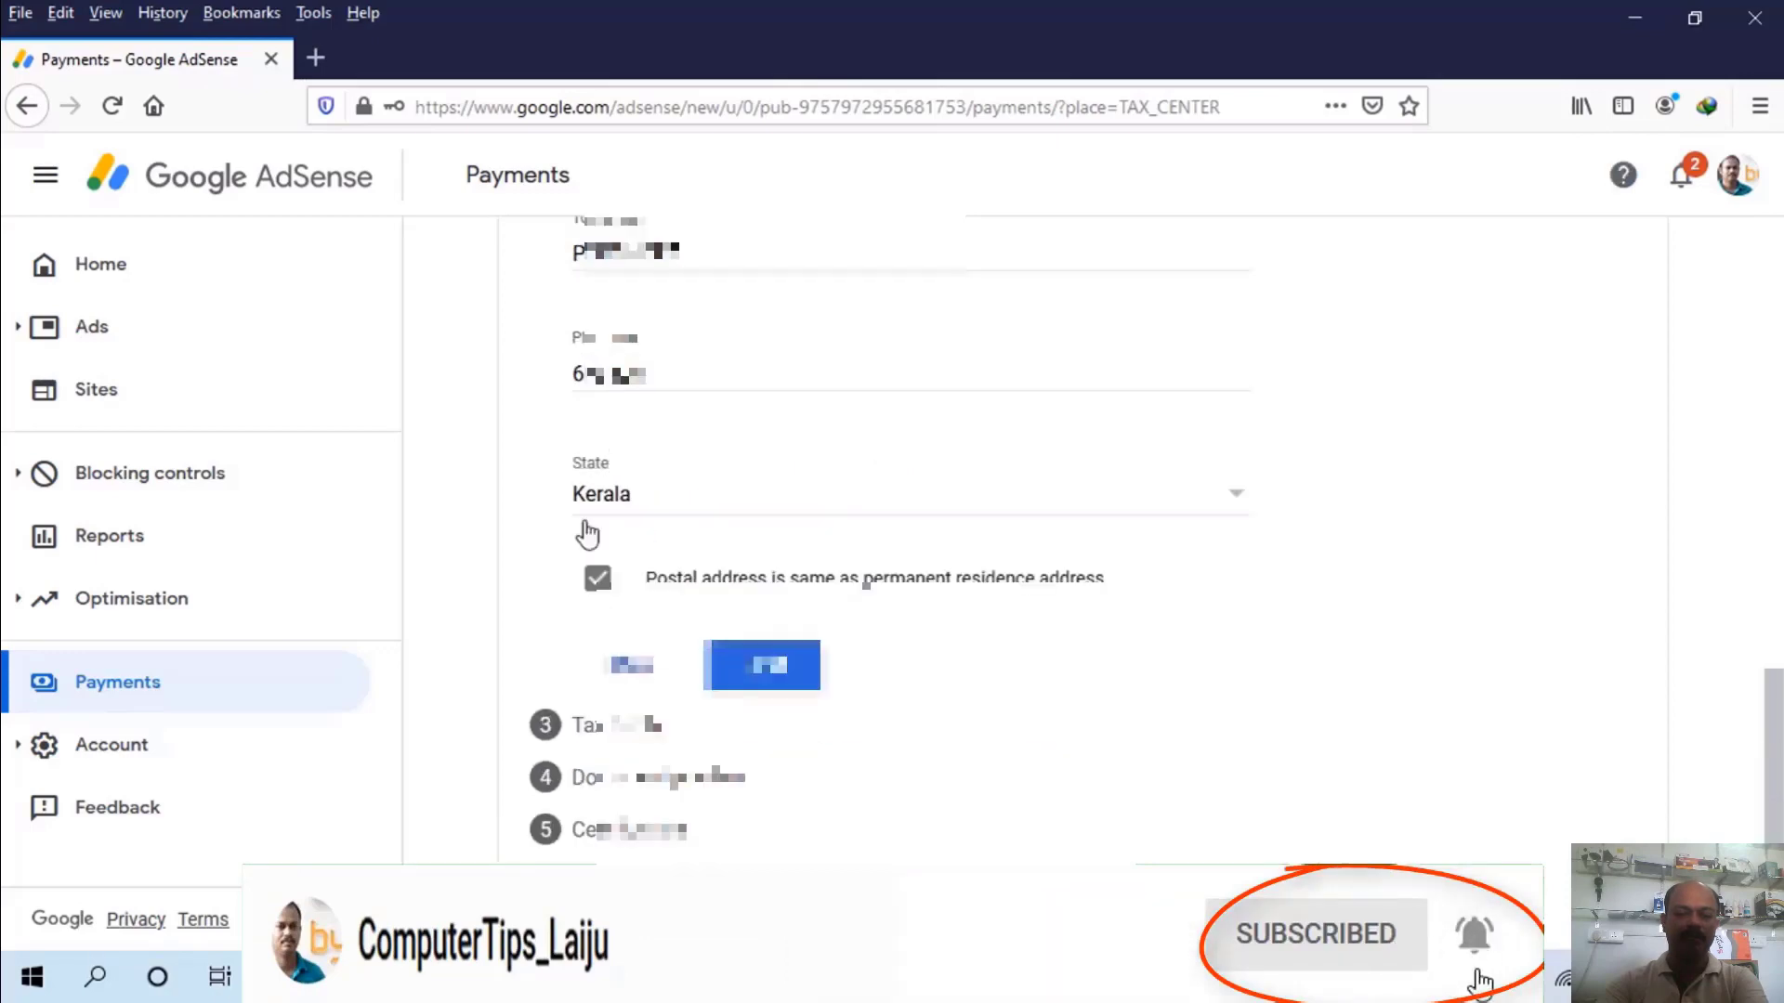
{"action": "left_click", "coordinate": [779, 676]}
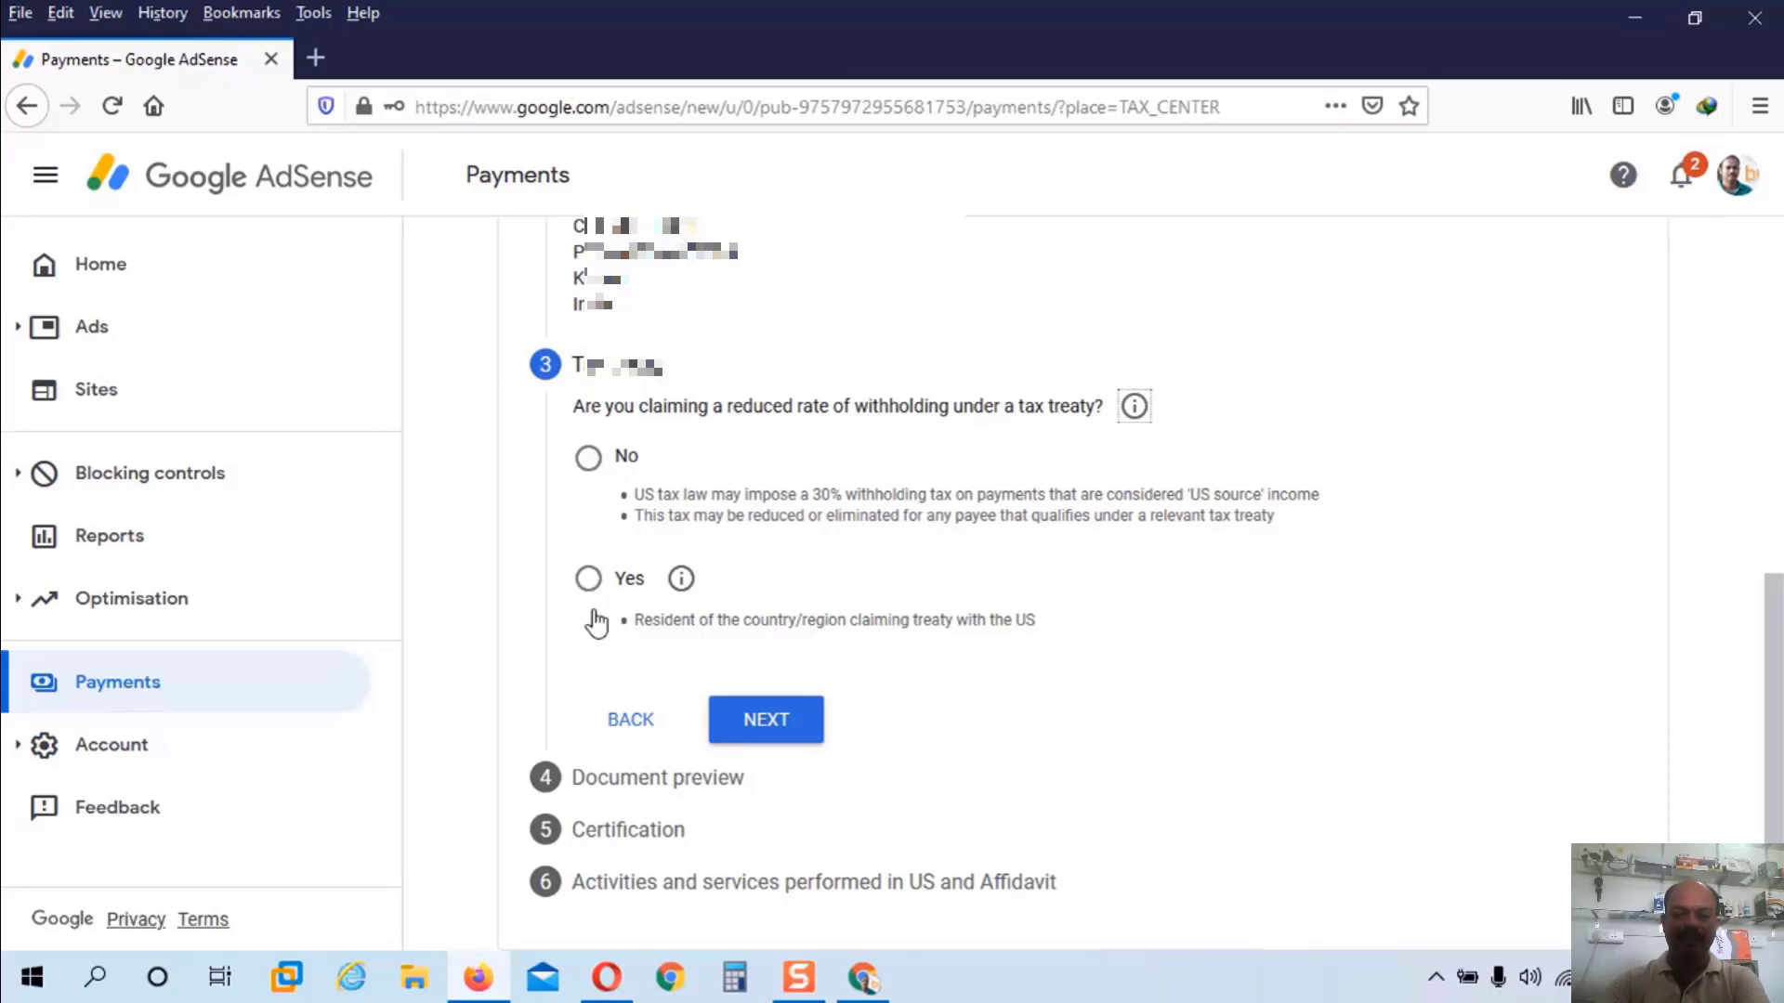
Step: Claim a reduced treaty rate as a treaty-country resident, choosing India as the country
{"action": "left_click", "coordinate": [596, 621]}
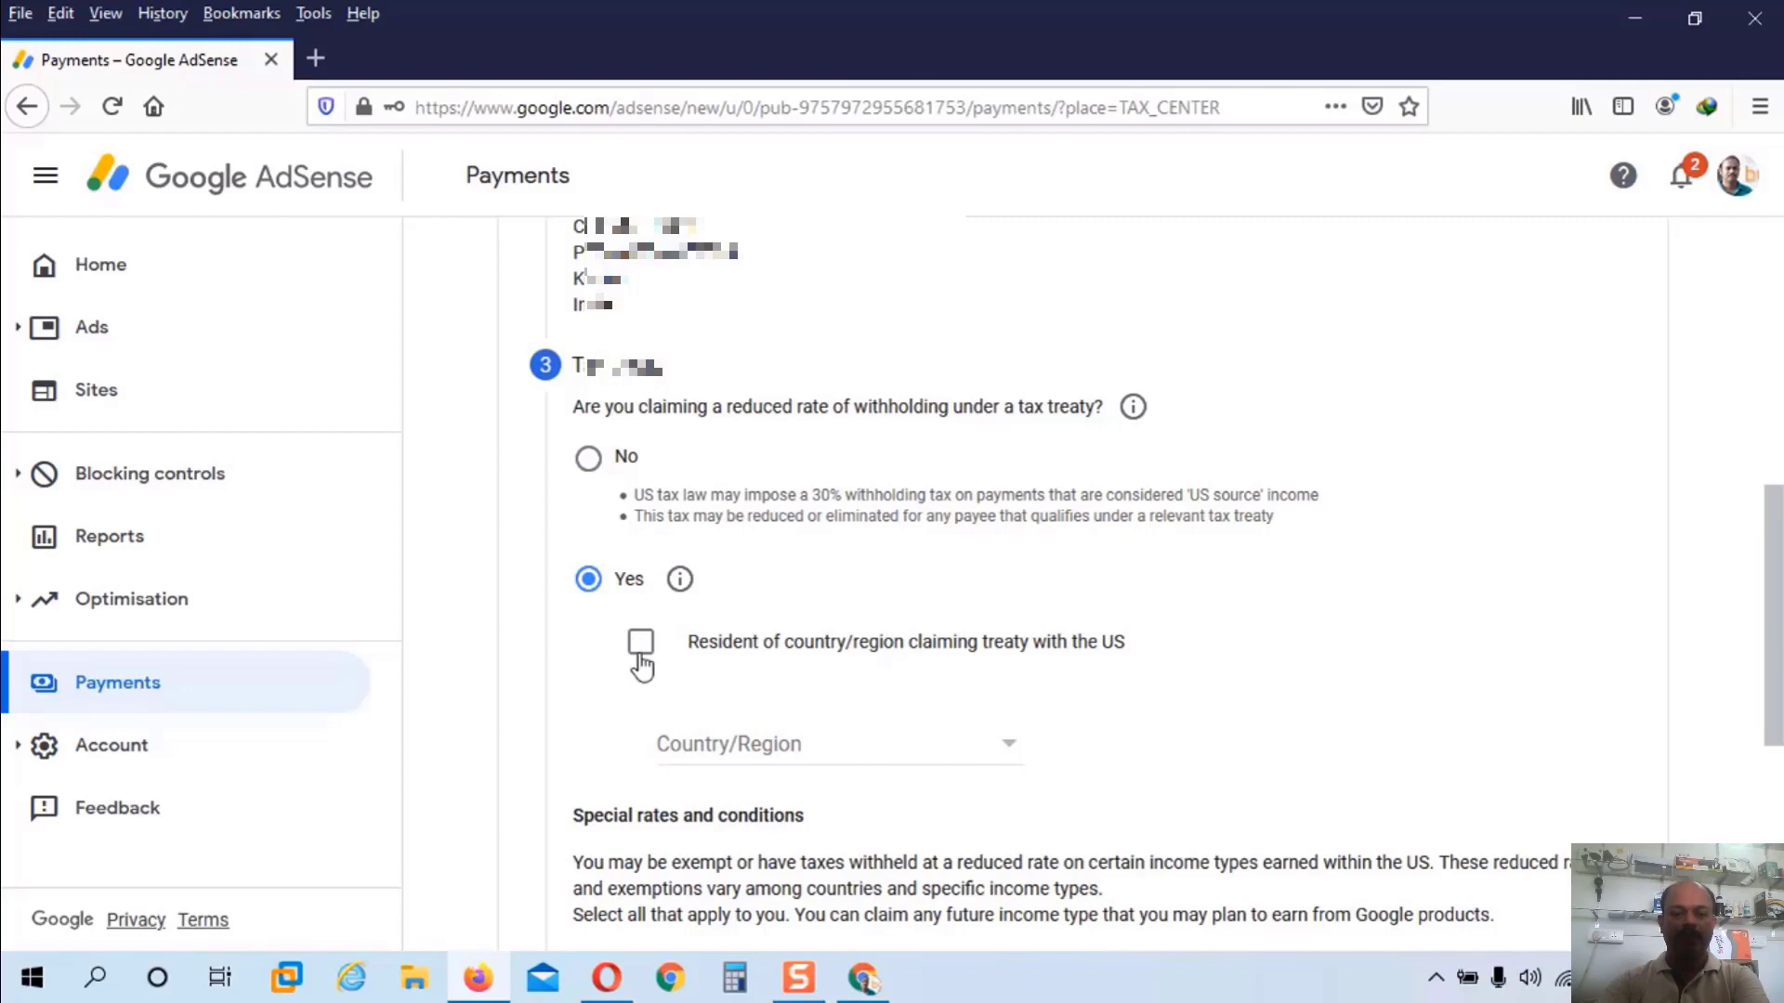
{"action": "left_click", "coordinate": [641, 643]}
{"action": "left_click", "coordinate": [1000, 755]}
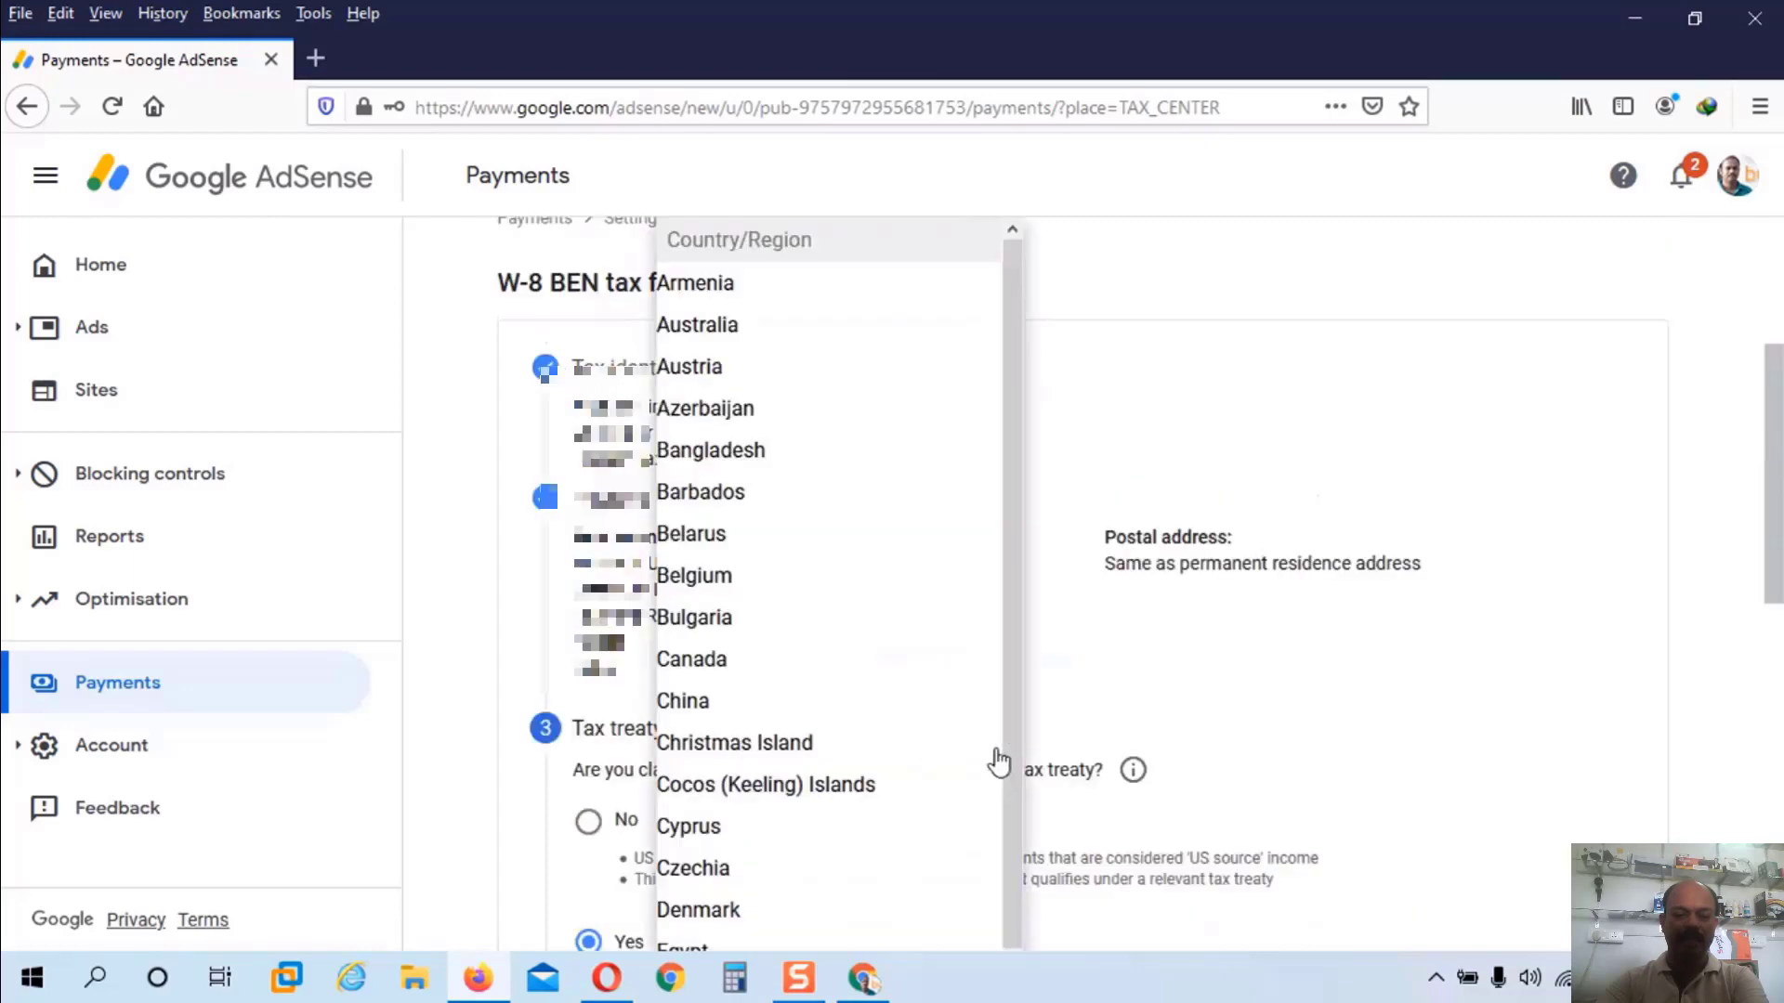
{"action": "left_click_drag", "start_coordinate": [999, 762], "coordinate": [1001, 999]}
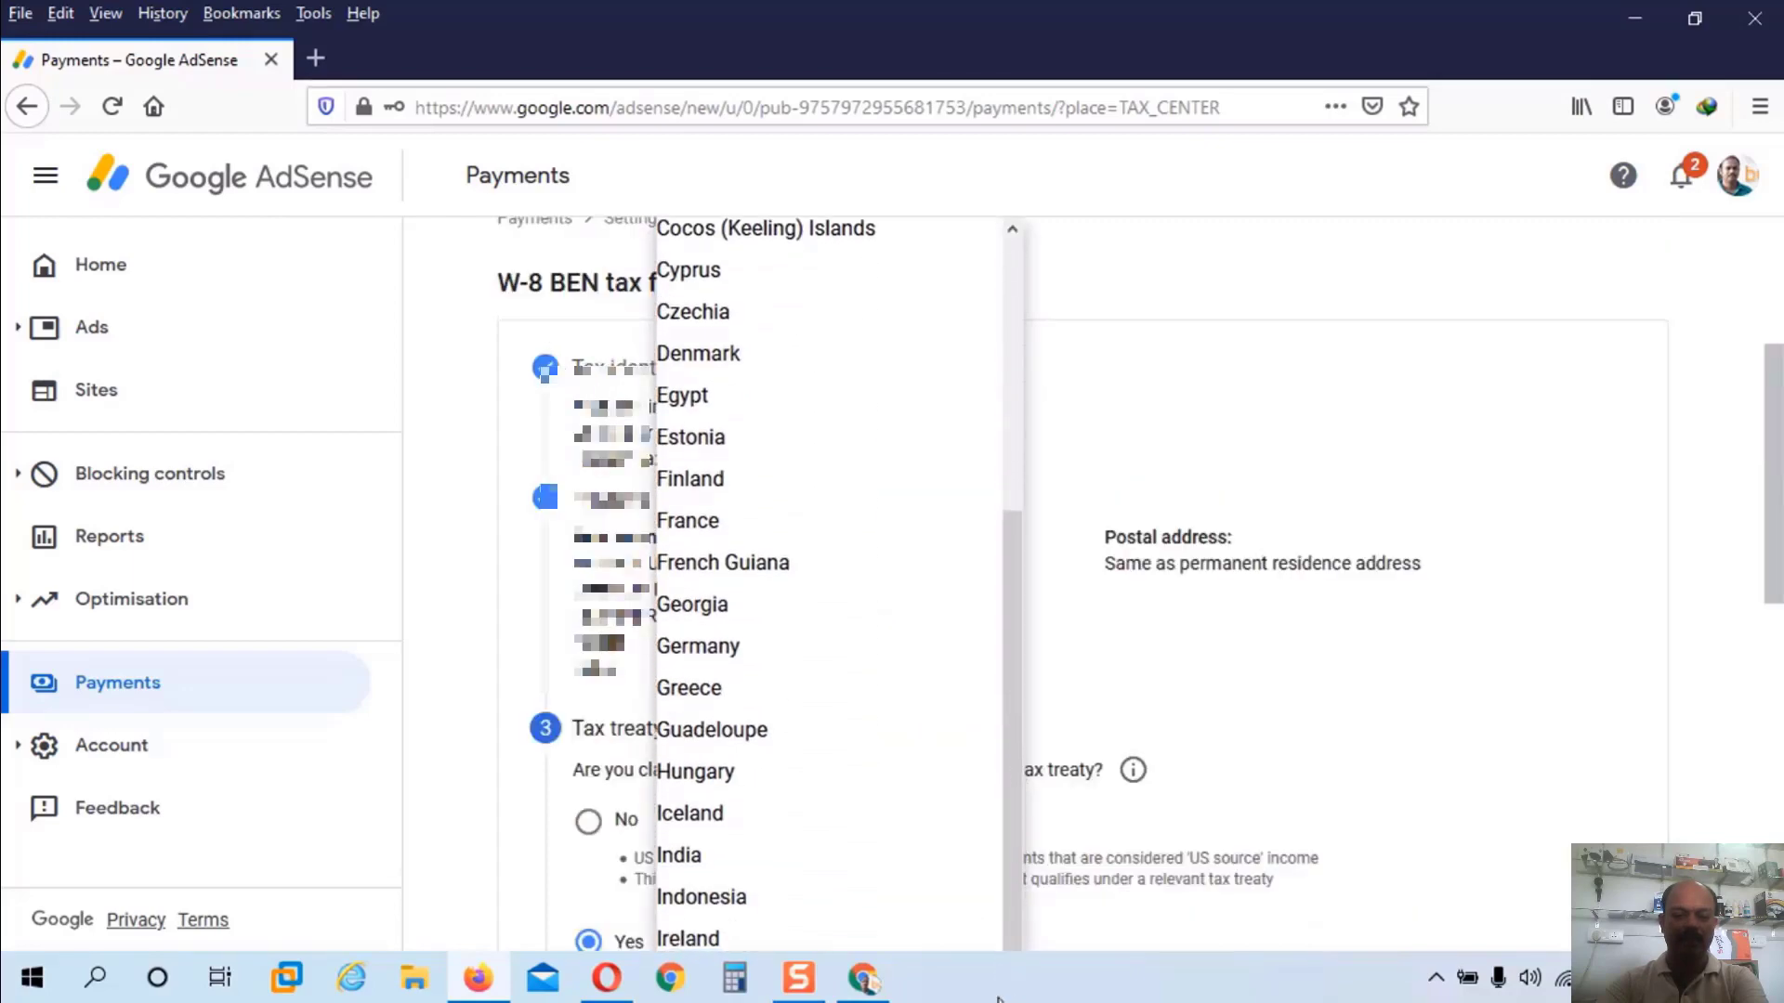
{"action": "left_click", "coordinate": [686, 862]}
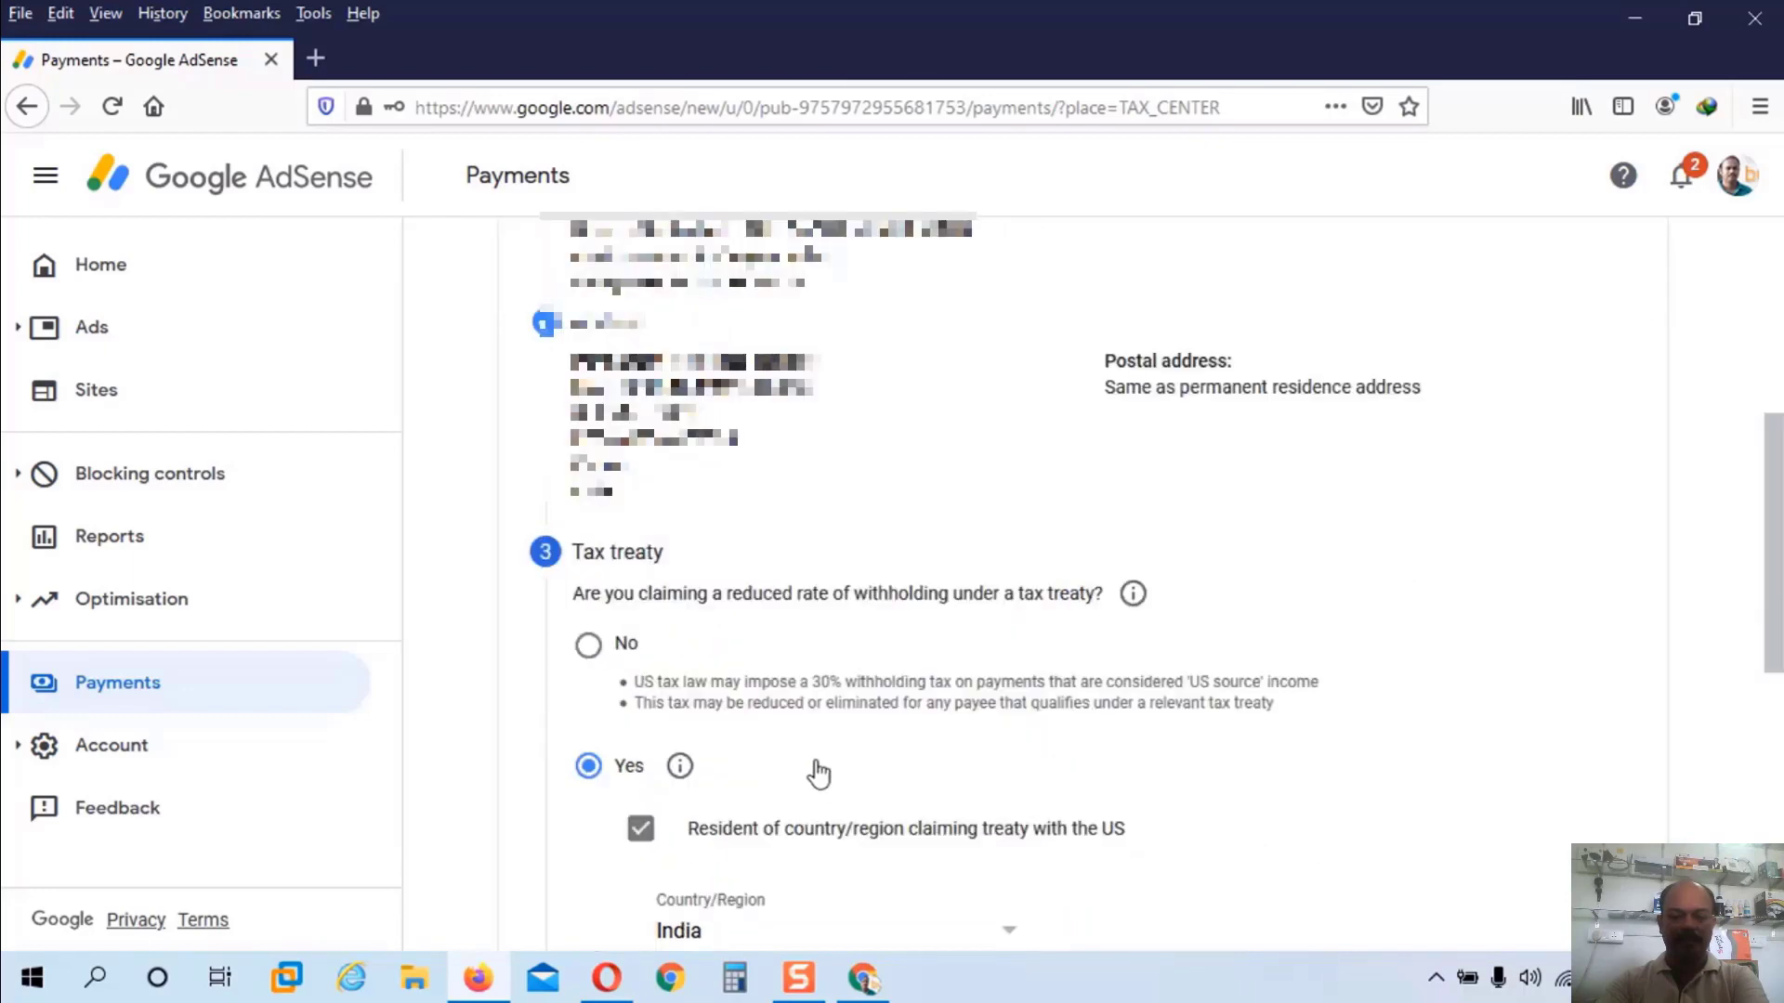
{"action": "scroll", "coordinate": [817, 774], "scroll_direction": "down", "scroll_amount": 5}
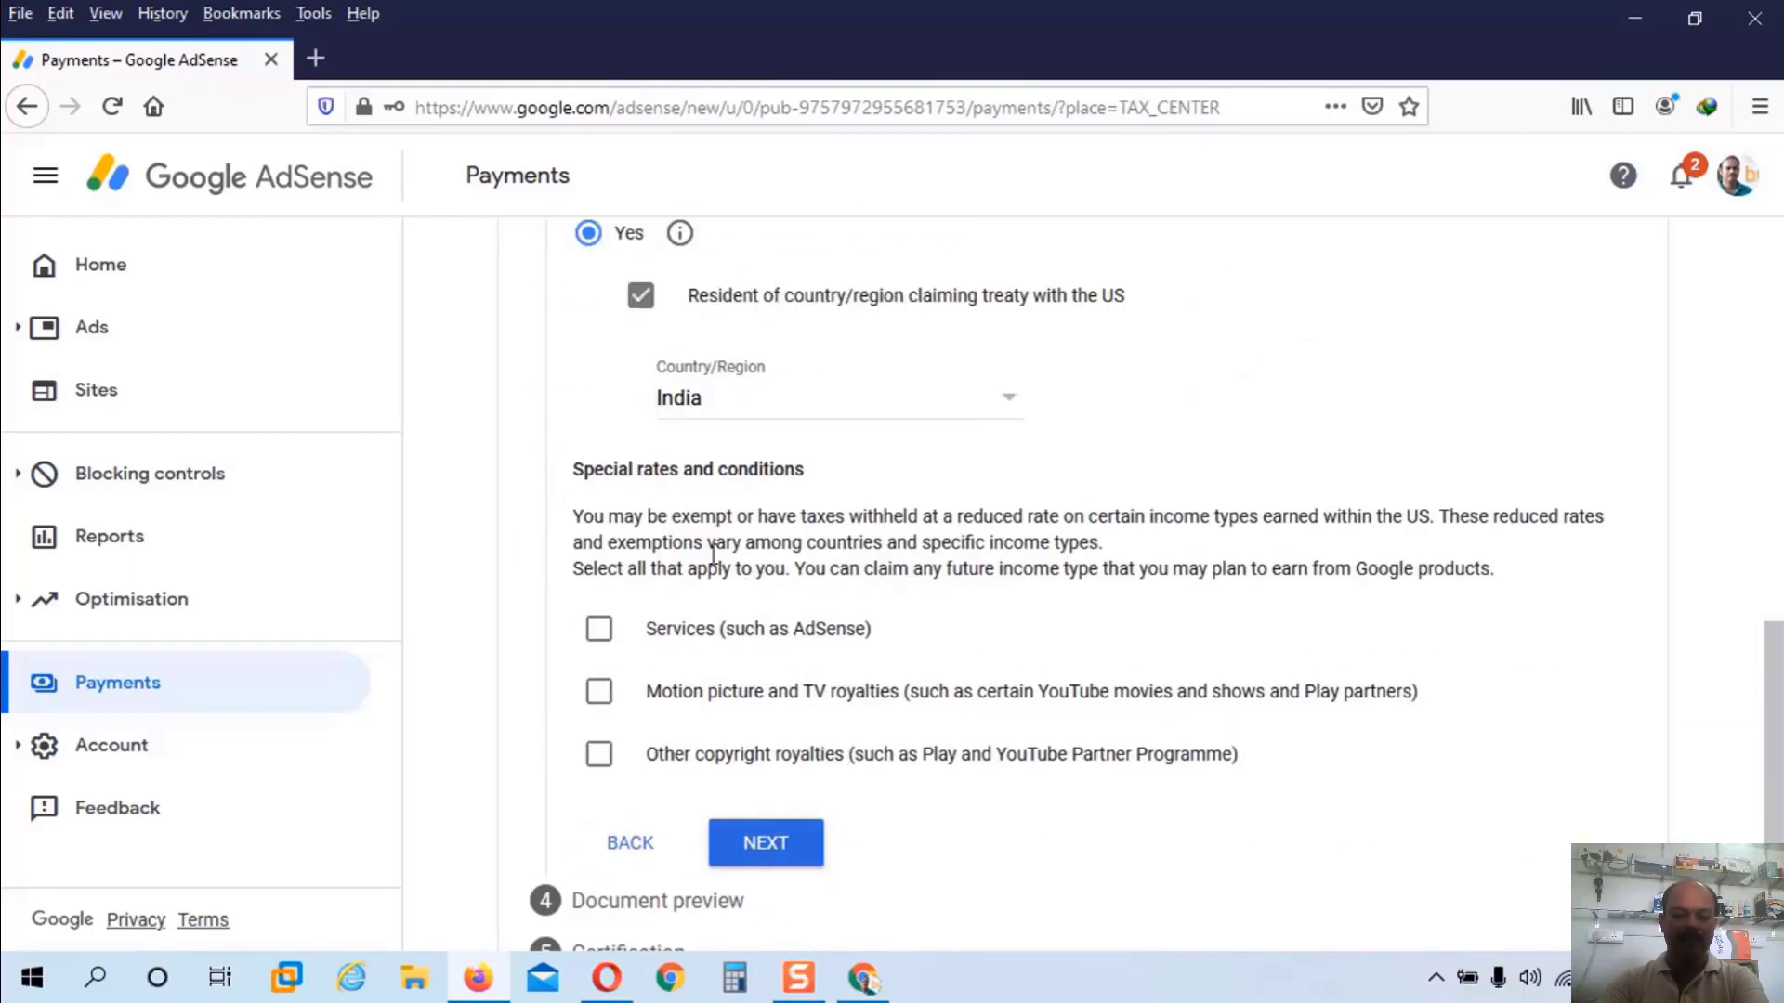
Step: Claim Services income at 0% under Article 7 paragraph 1 and confirm the treaty terms
{"action": "left_click", "coordinate": [599, 630]}
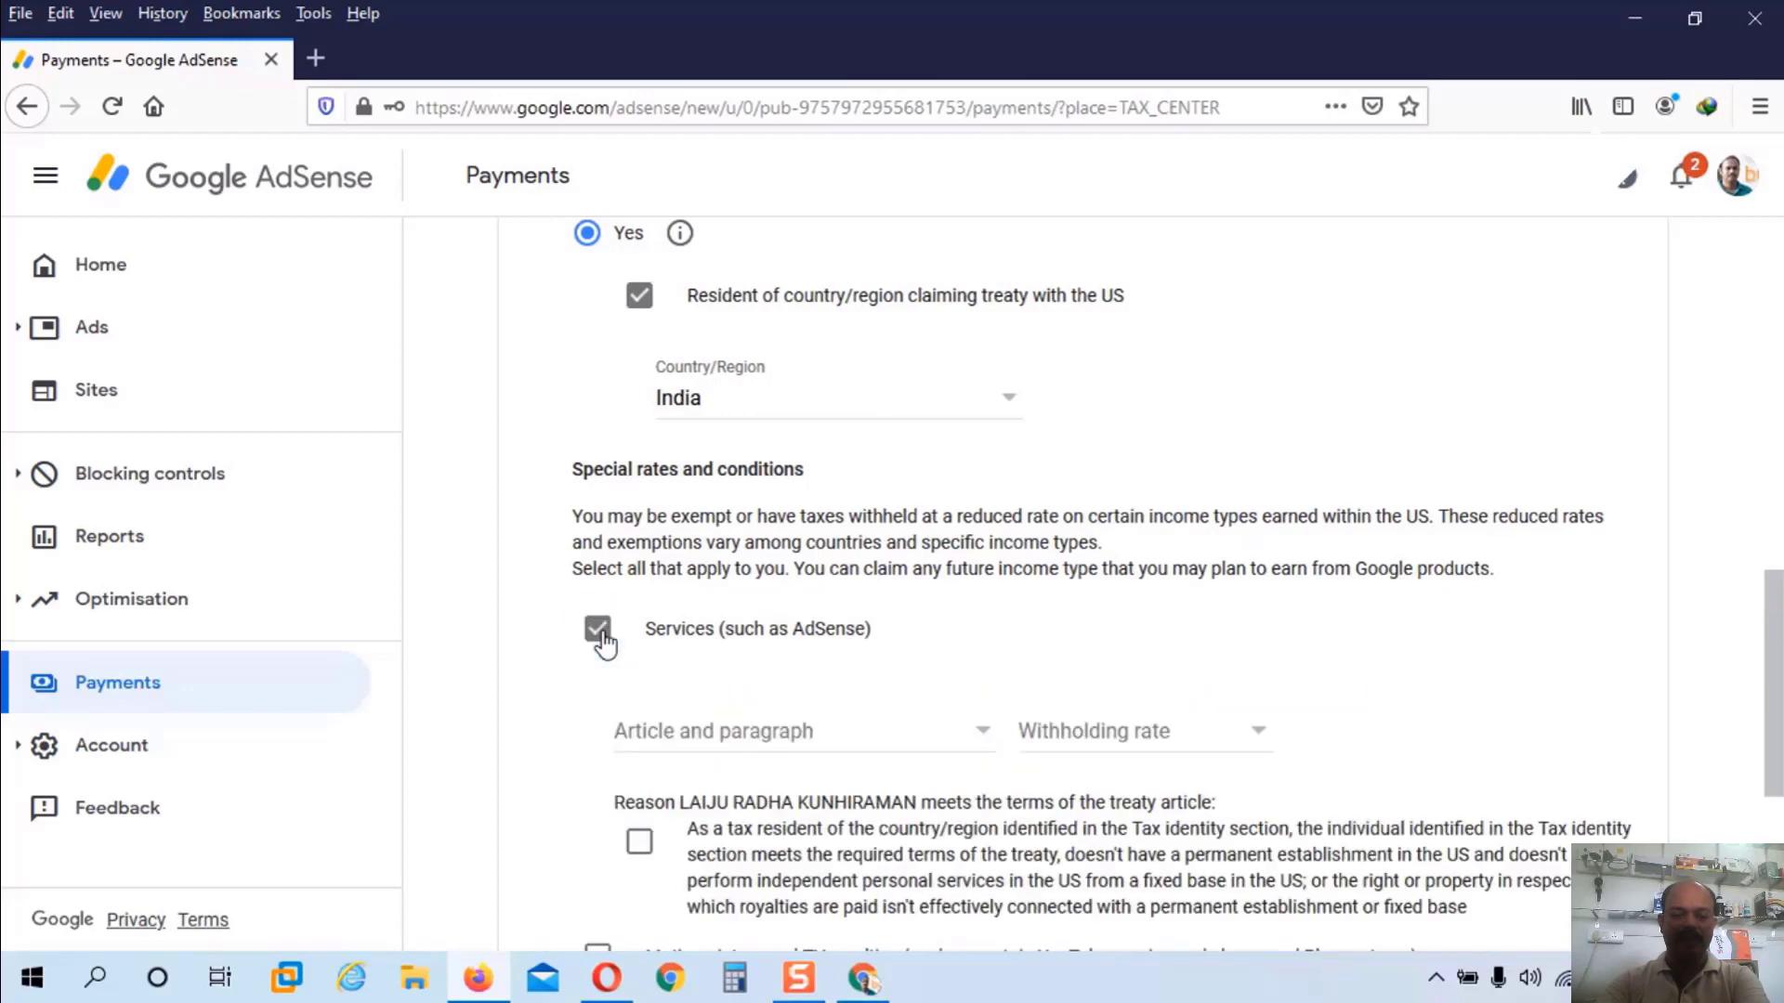
{"action": "left_click", "coordinate": [959, 738]}
{"action": "left_click", "coordinate": [711, 780]}
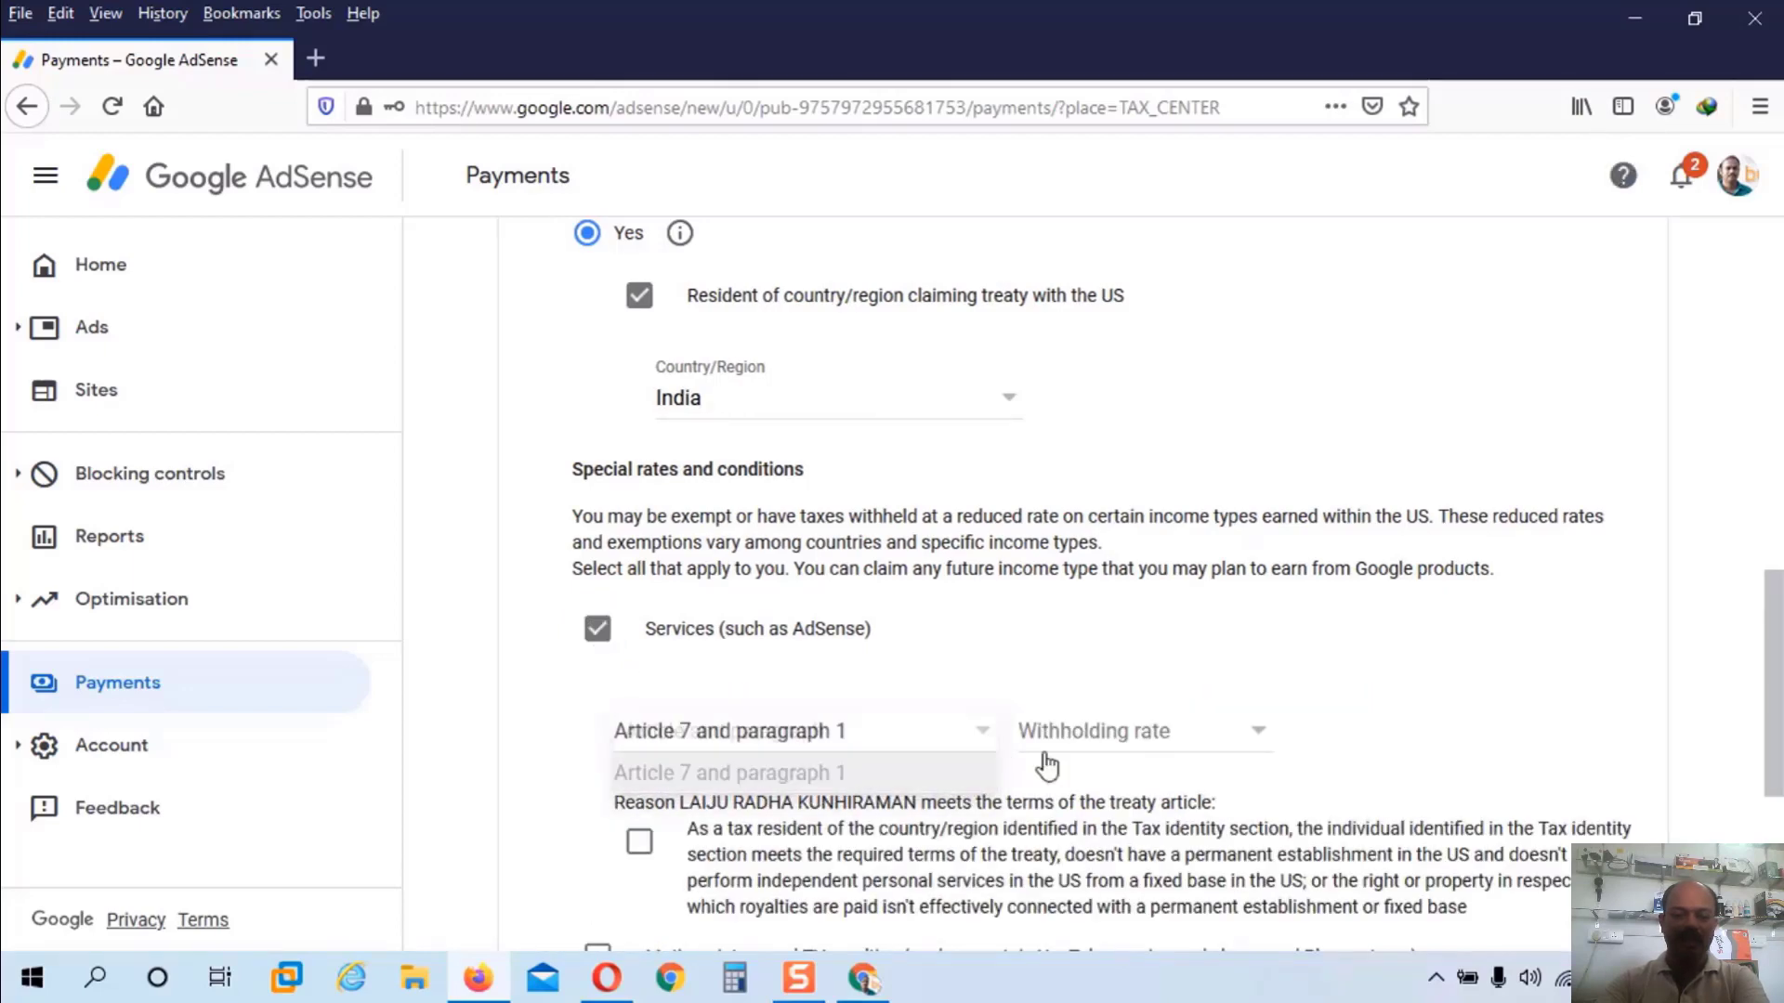
{"action": "left_click", "coordinate": [1138, 738]}
{"action": "left_click", "coordinate": [1085, 781]}
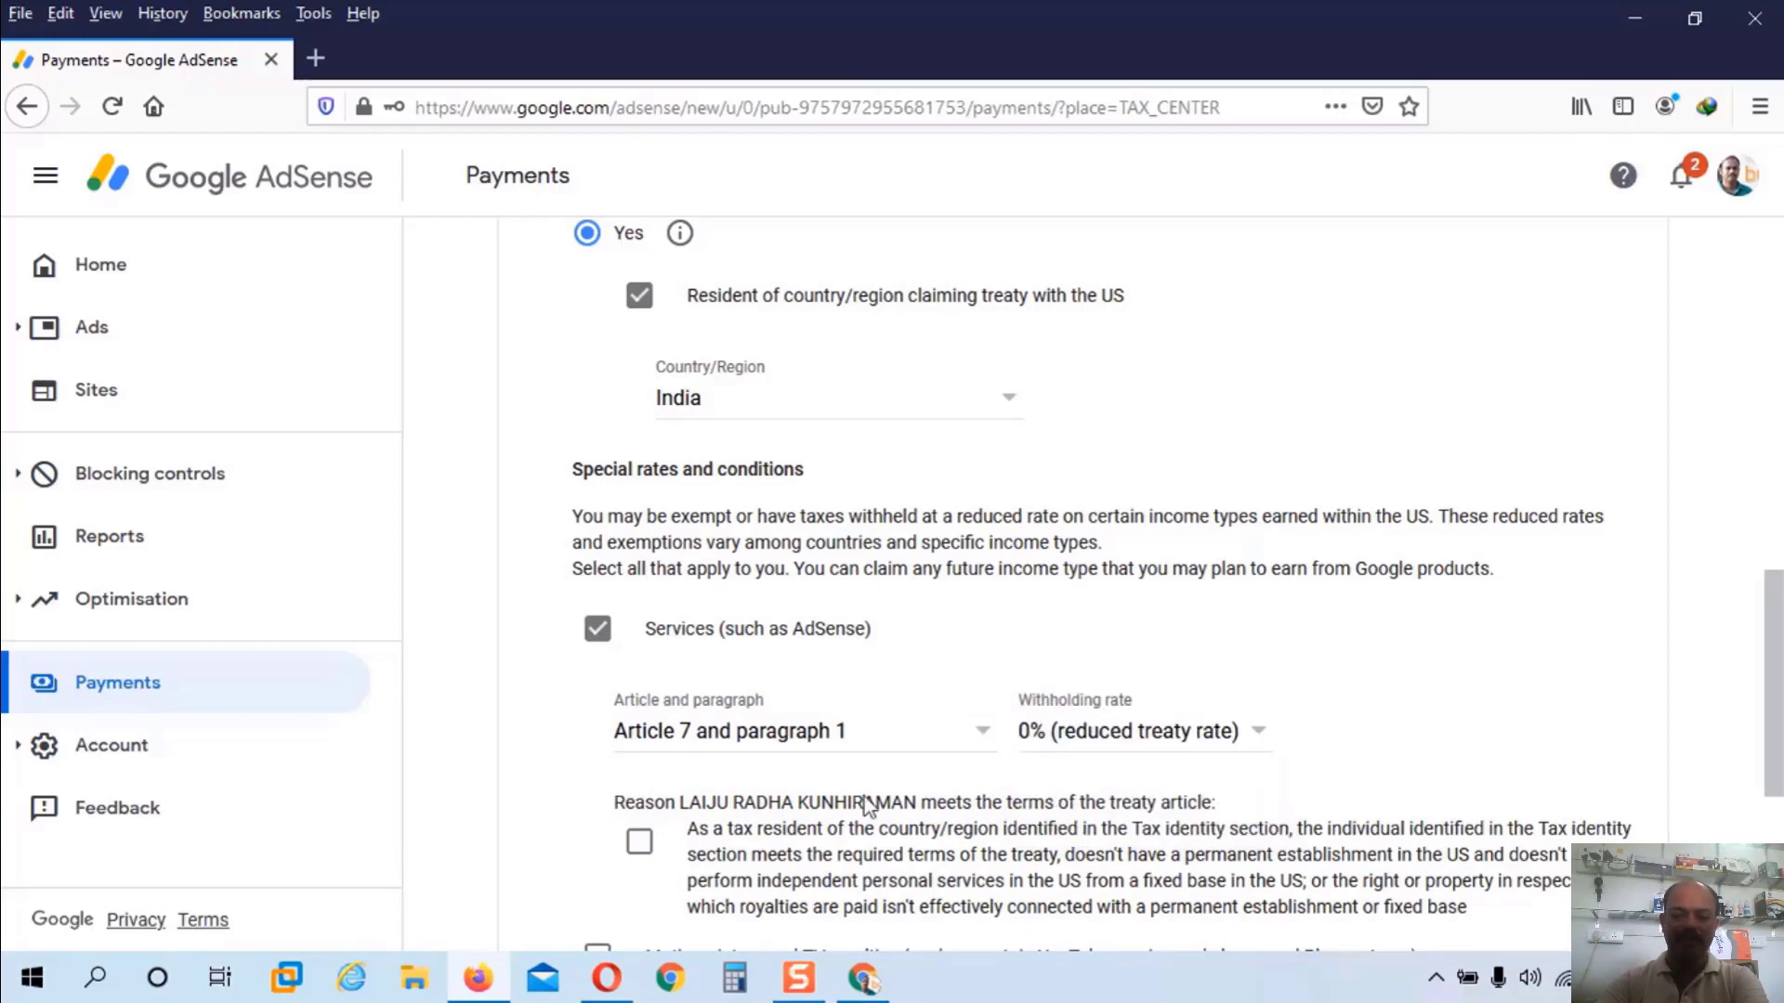
{"action": "left_click", "coordinate": [639, 845]}
{"action": "scroll", "coordinate": [650, 836], "scroll_direction": "down", "scroll_amount": 4}
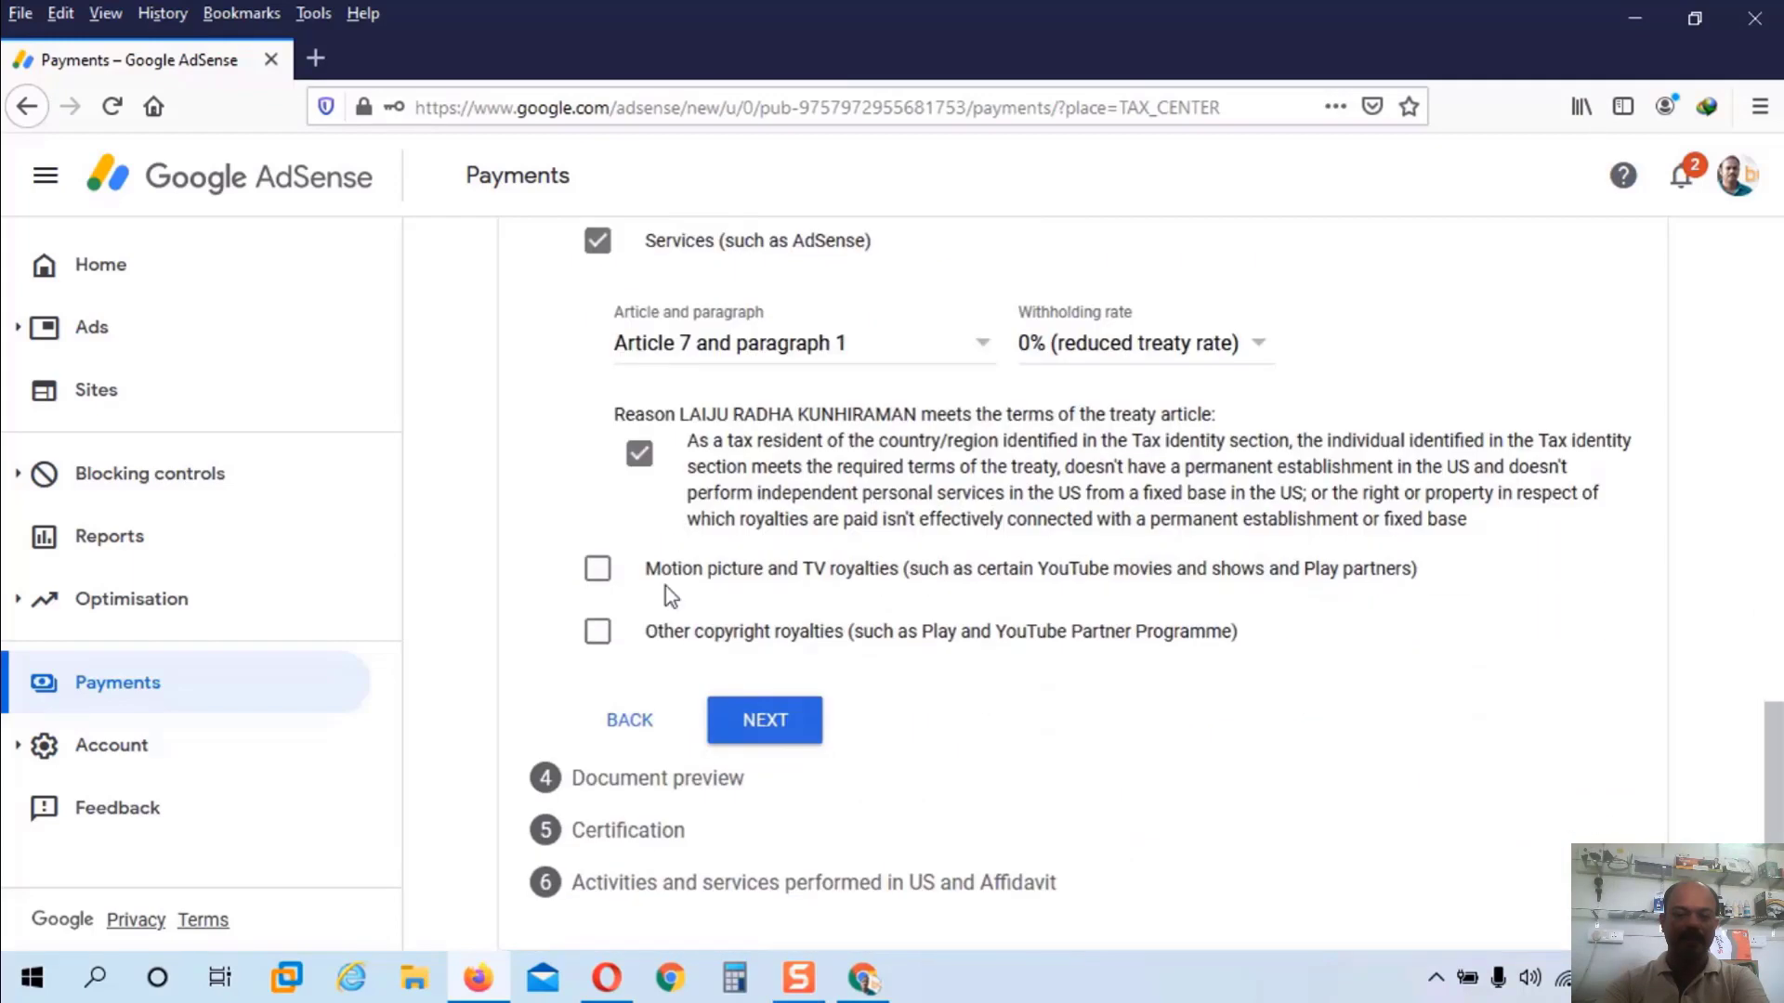
Step: Claim motion picture and TV royalties at 15% under Article 12 paragraph 2A II, confirming terms
{"action": "left_click", "coordinate": [599, 573]}
{"action": "left_click", "coordinate": [834, 692]}
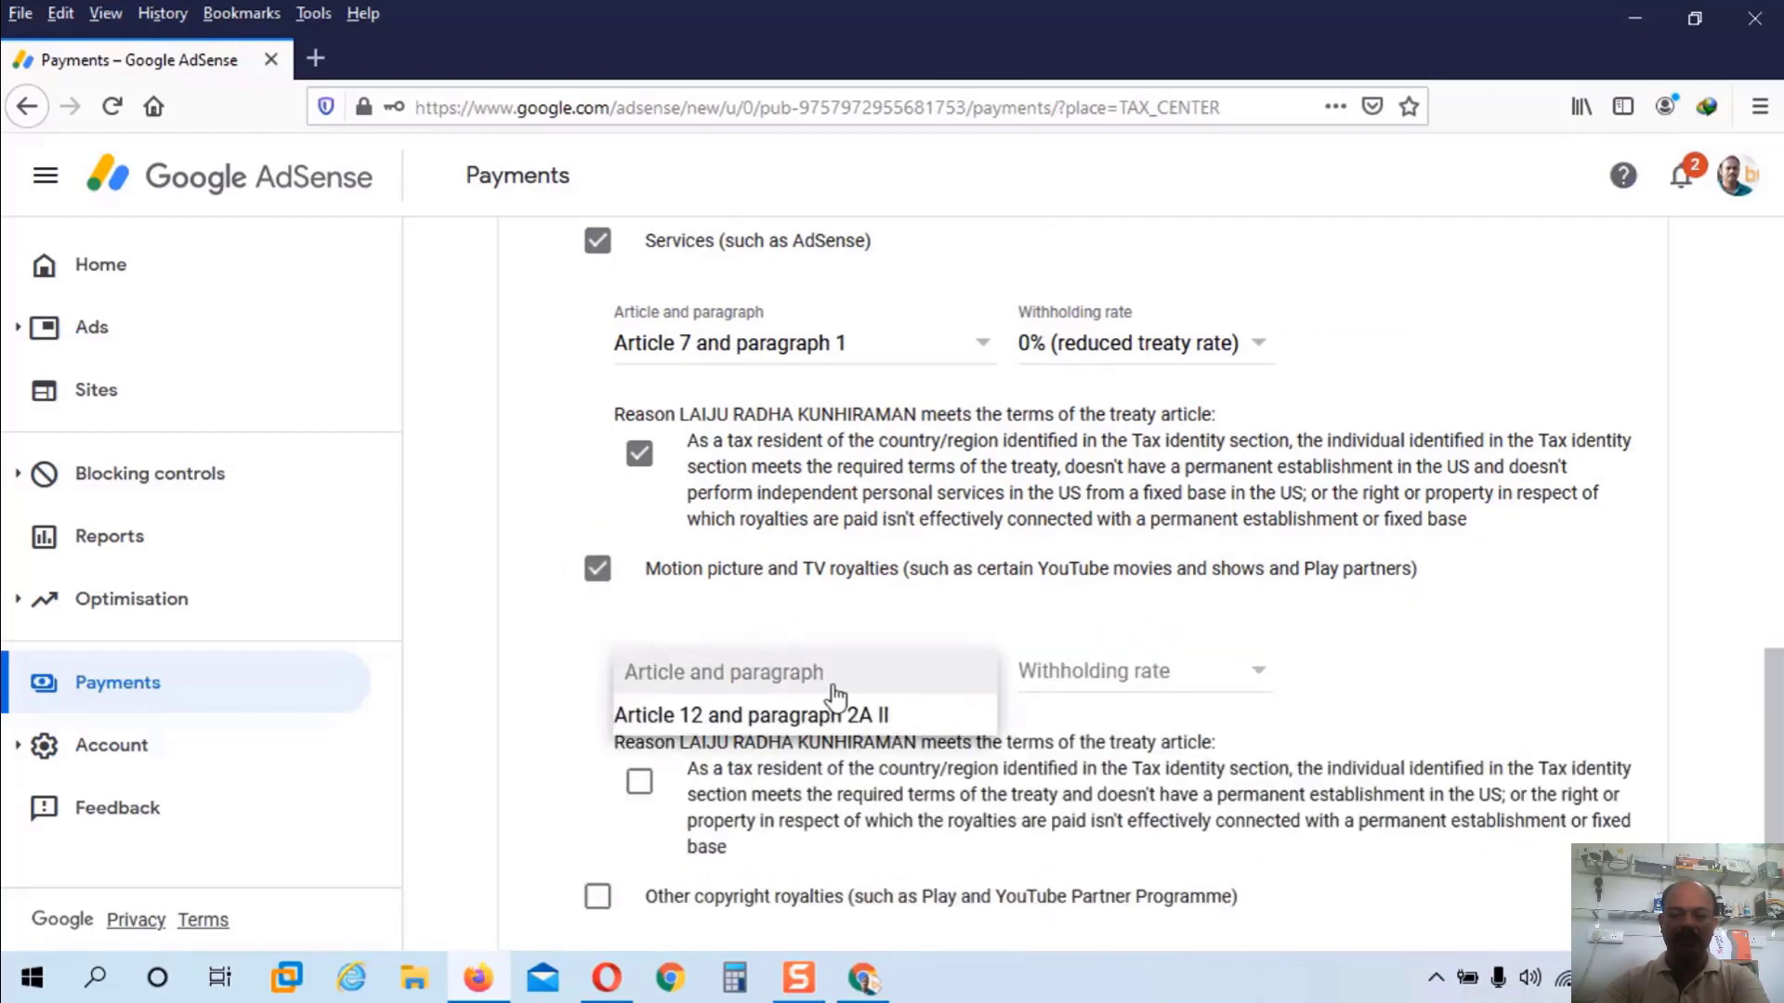
{"action": "left_click", "coordinate": [762, 713]}
{"action": "left_click", "coordinate": [1139, 676]}
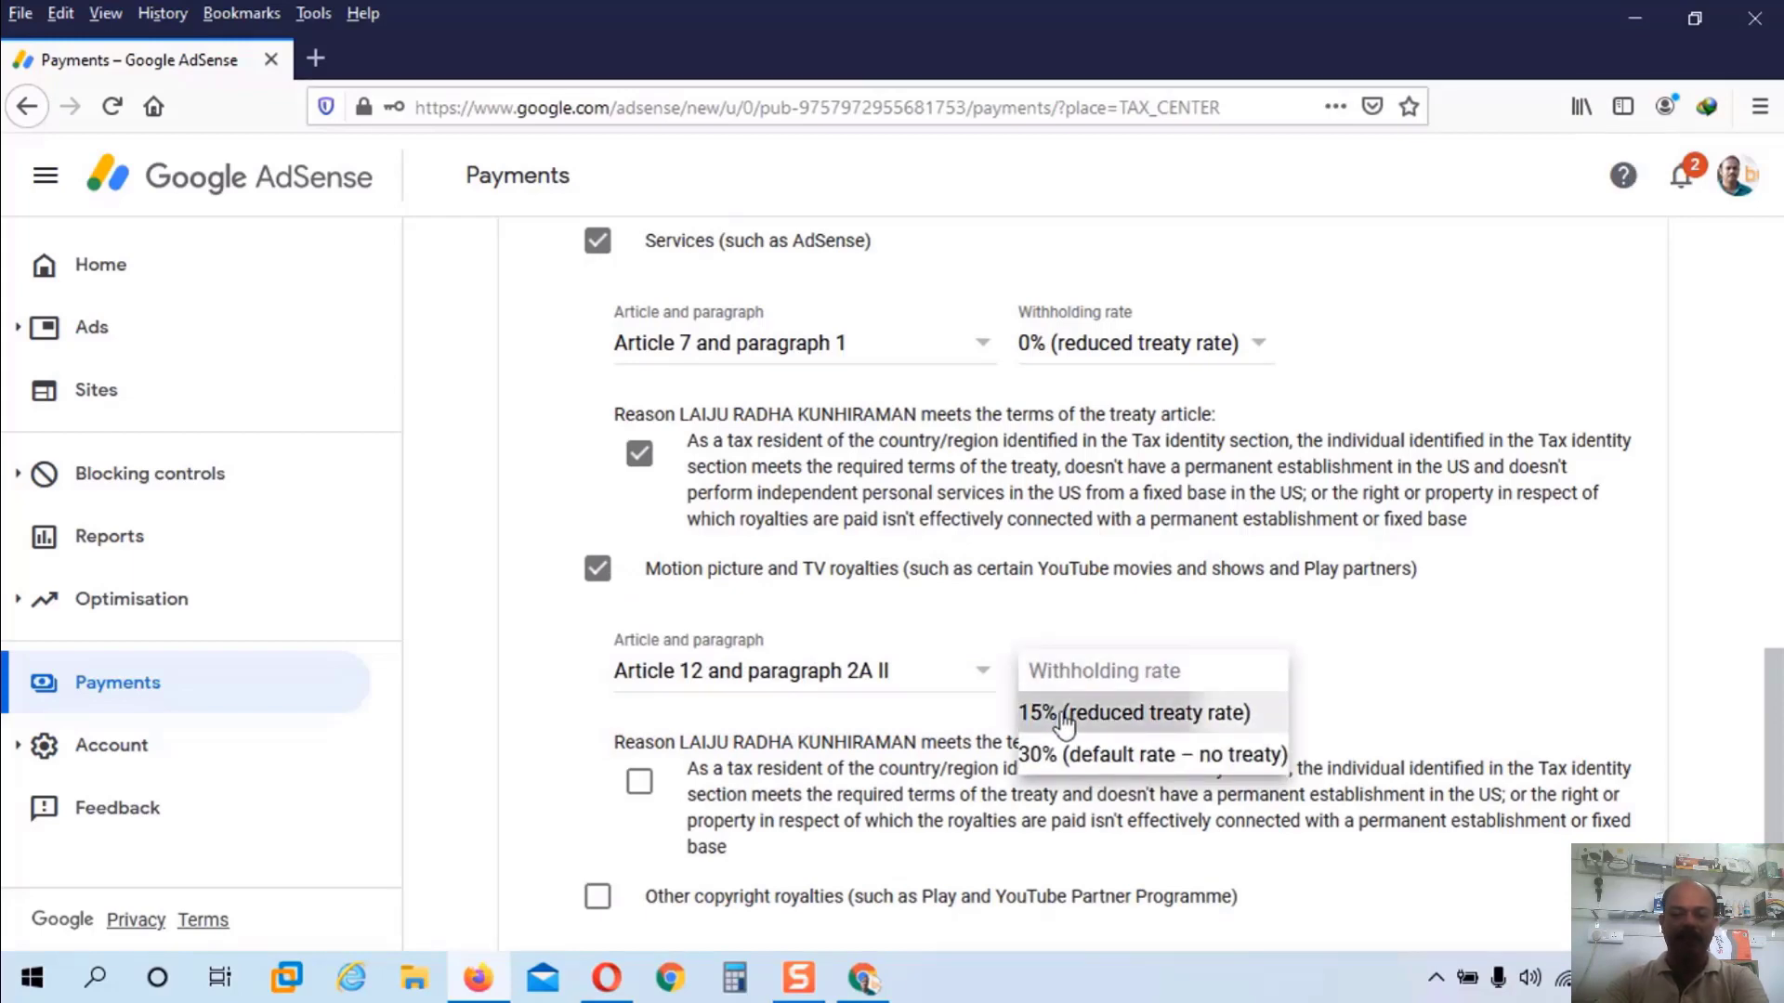
{"action": "left_click", "coordinate": [1064, 715]}
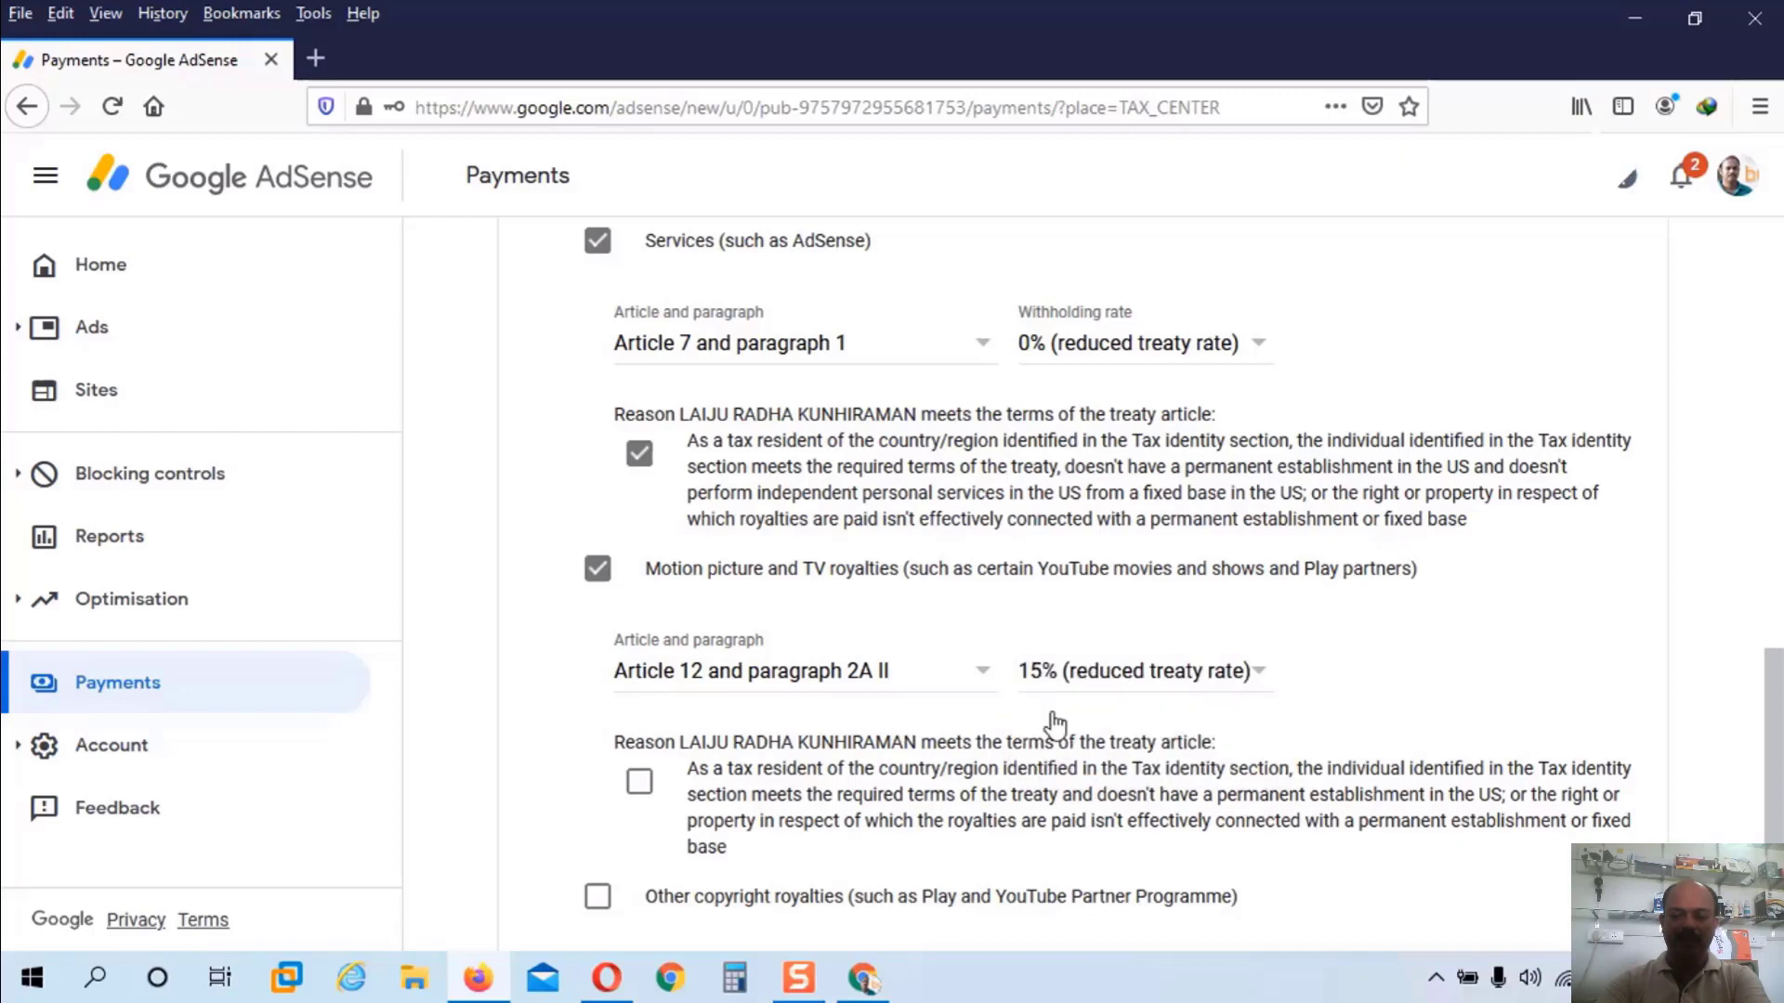
{"action": "left_click", "coordinate": [756, 782]}
{"action": "scroll", "coordinate": [756, 782], "scroll_direction": "down", "scroll_amount": 3}
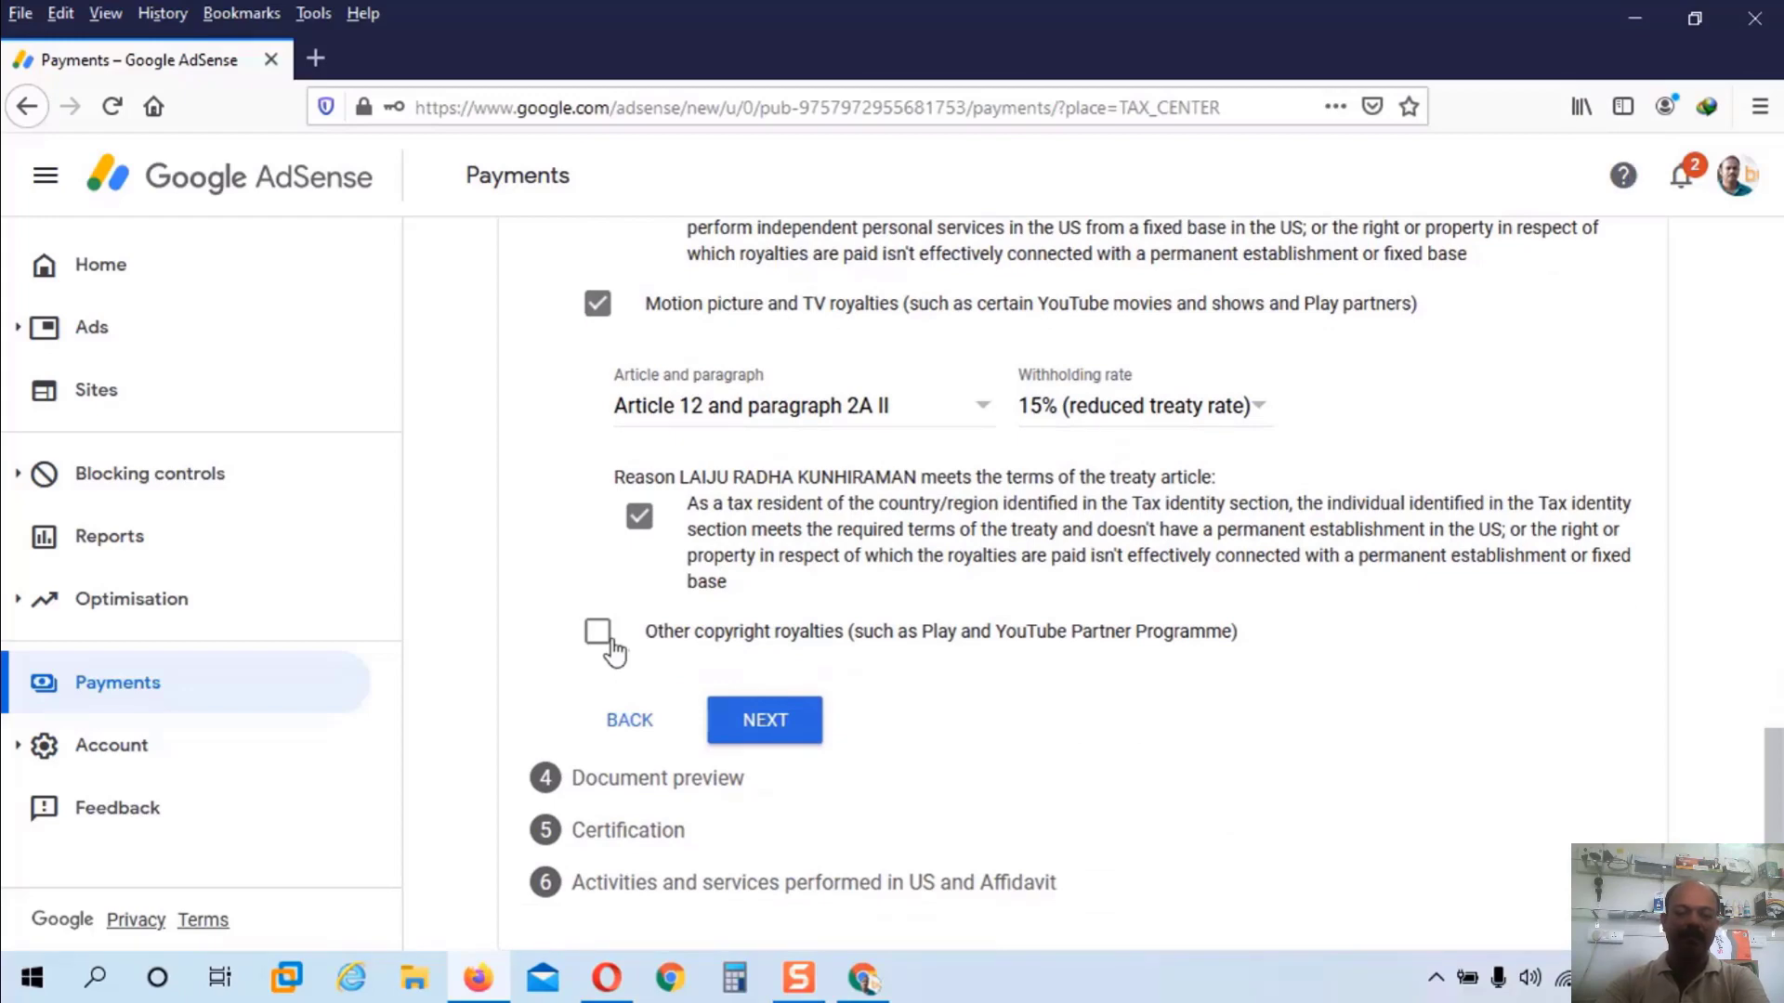
Step: Claim other copyright royalties at 15% under Article 12 paragraph 2A II and confirm the treaty terms
{"action": "left_click", "coordinate": [611, 641]}
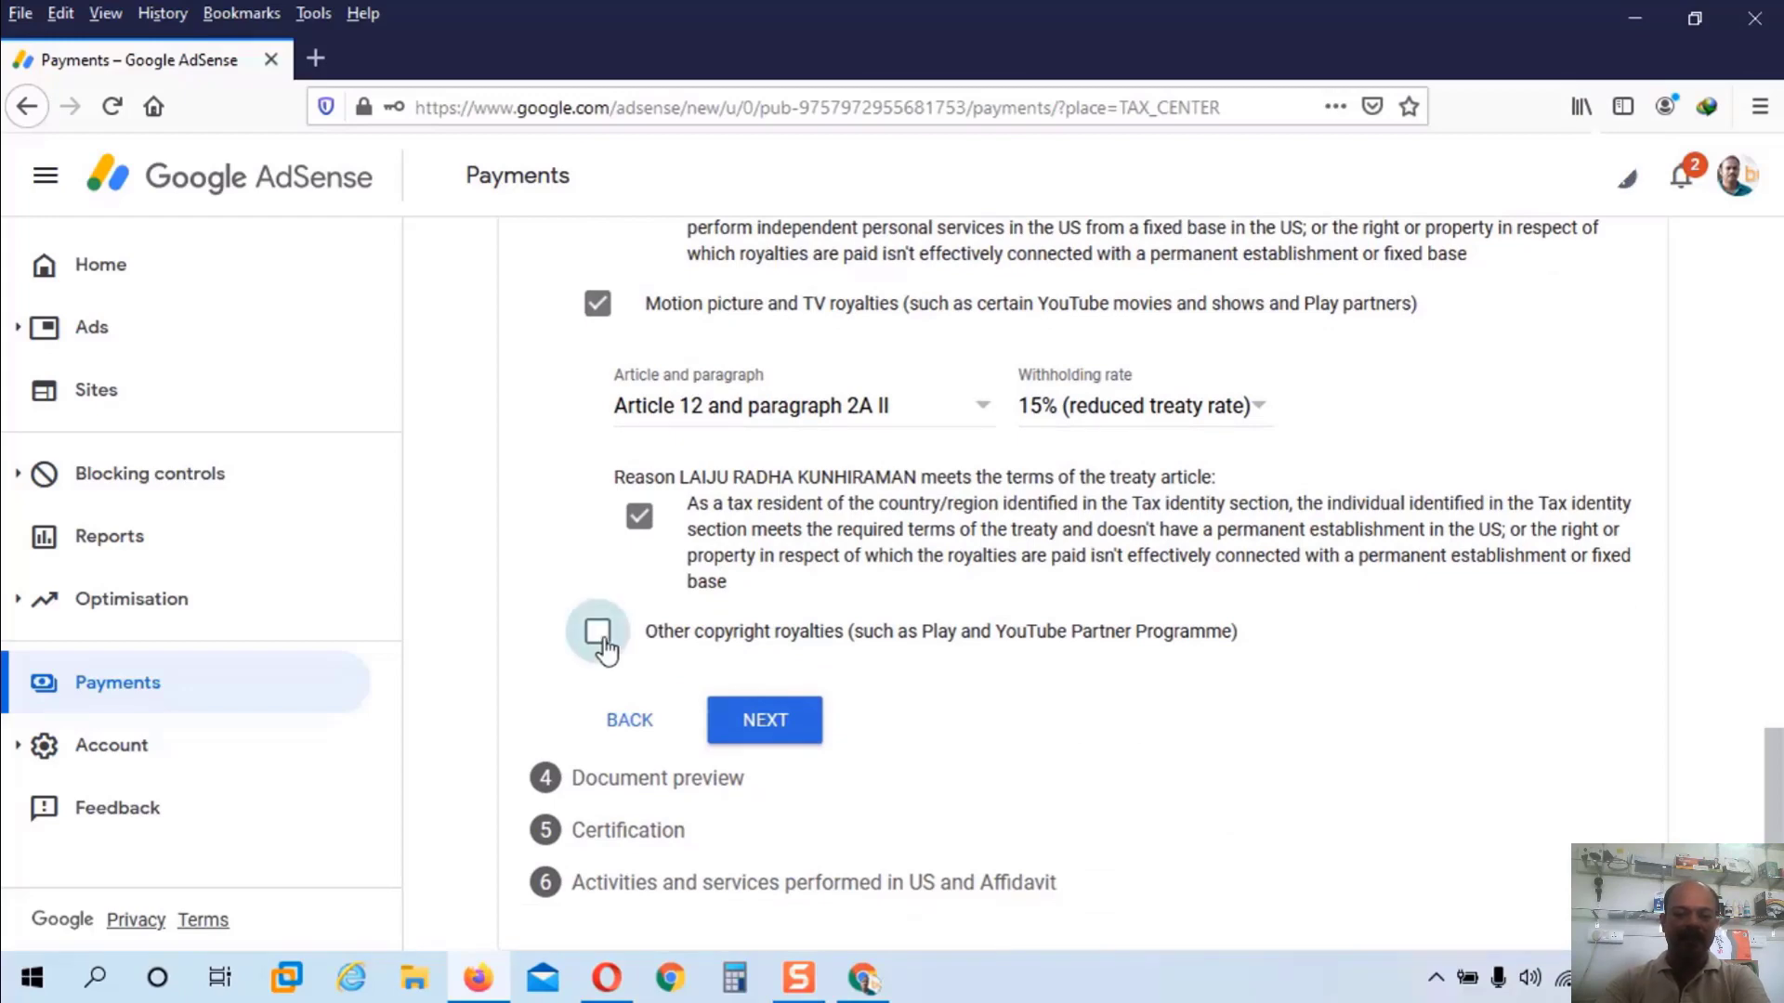
{"action": "left_click", "coordinate": [923, 751]}
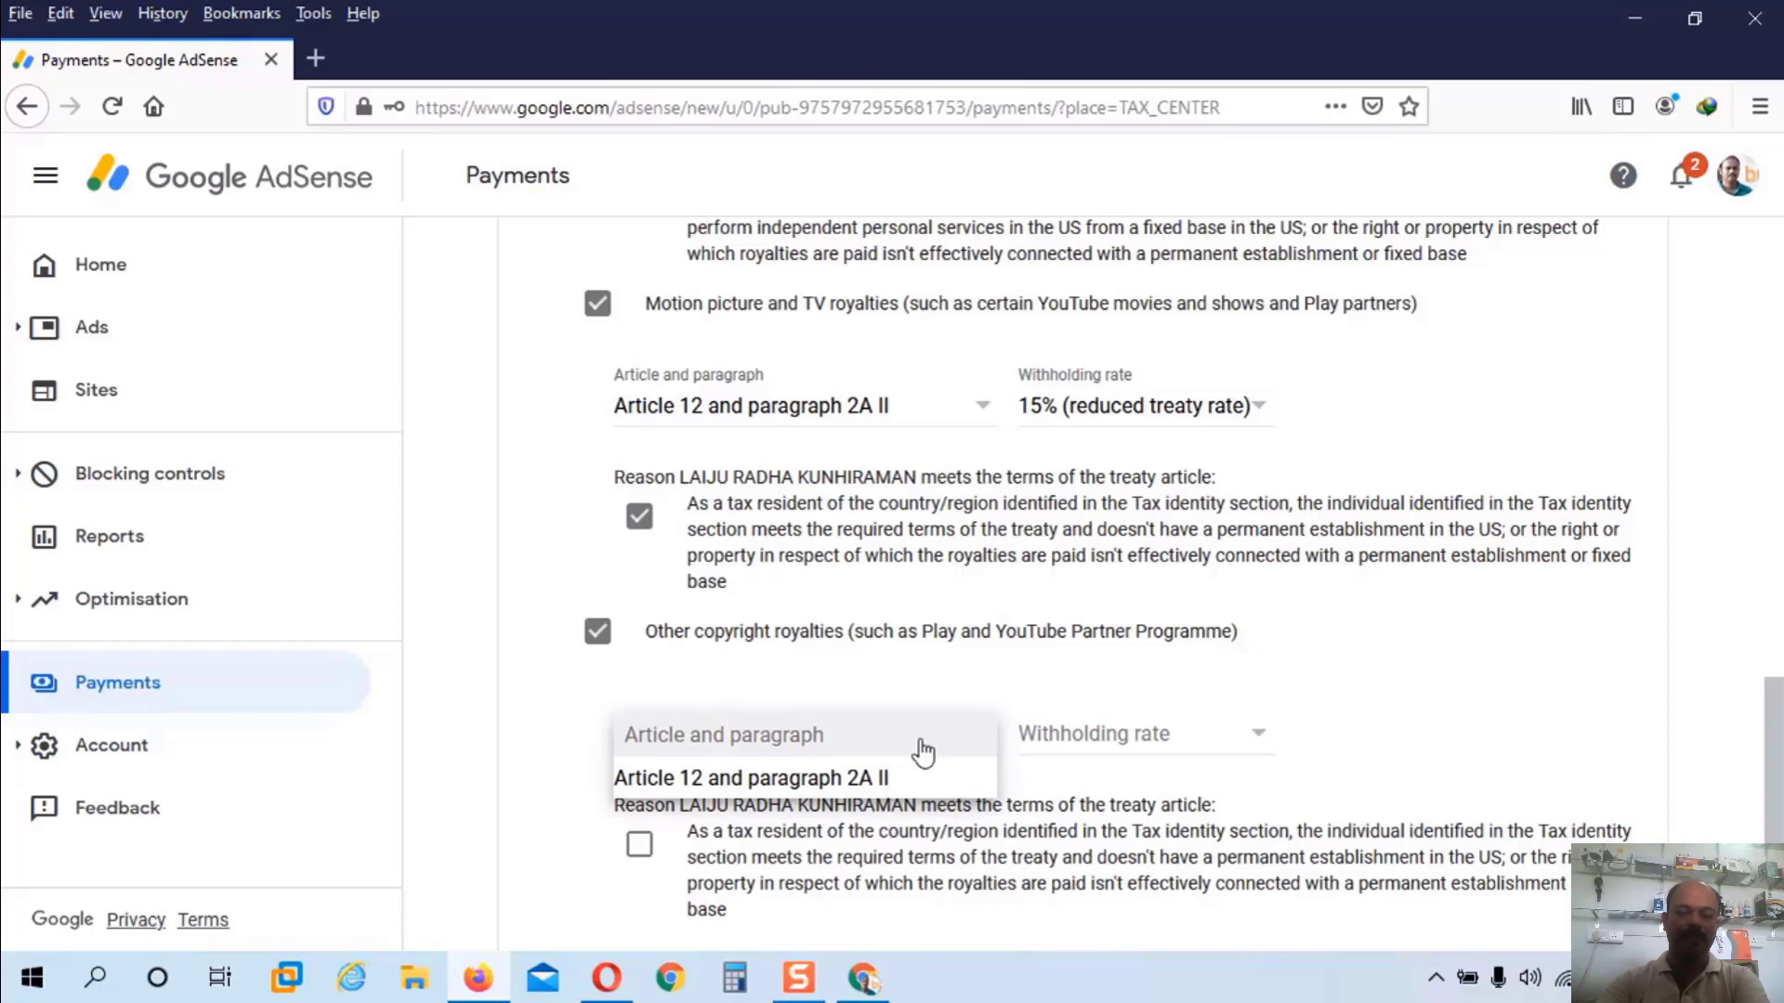
{"action": "left_click", "coordinate": [796, 776]}
{"action": "left_click", "coordinate": [1104, 761]}
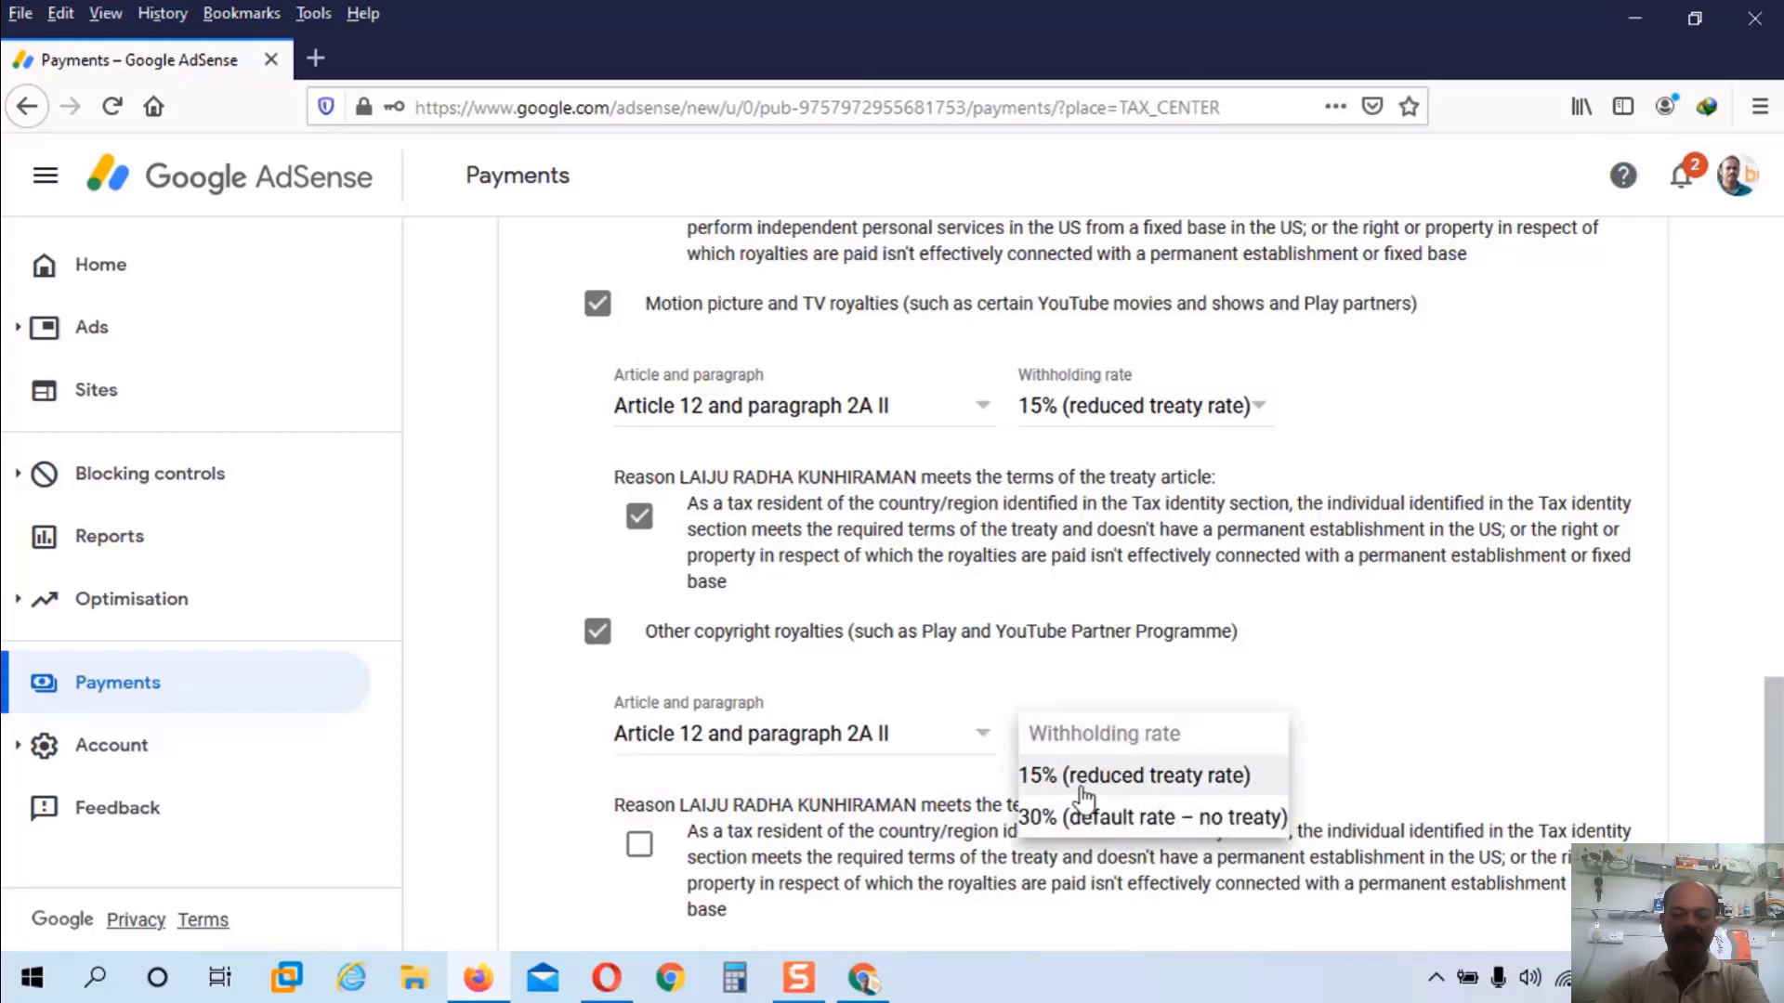
{"action": "left_click", "coordinate": [1082, 797]}
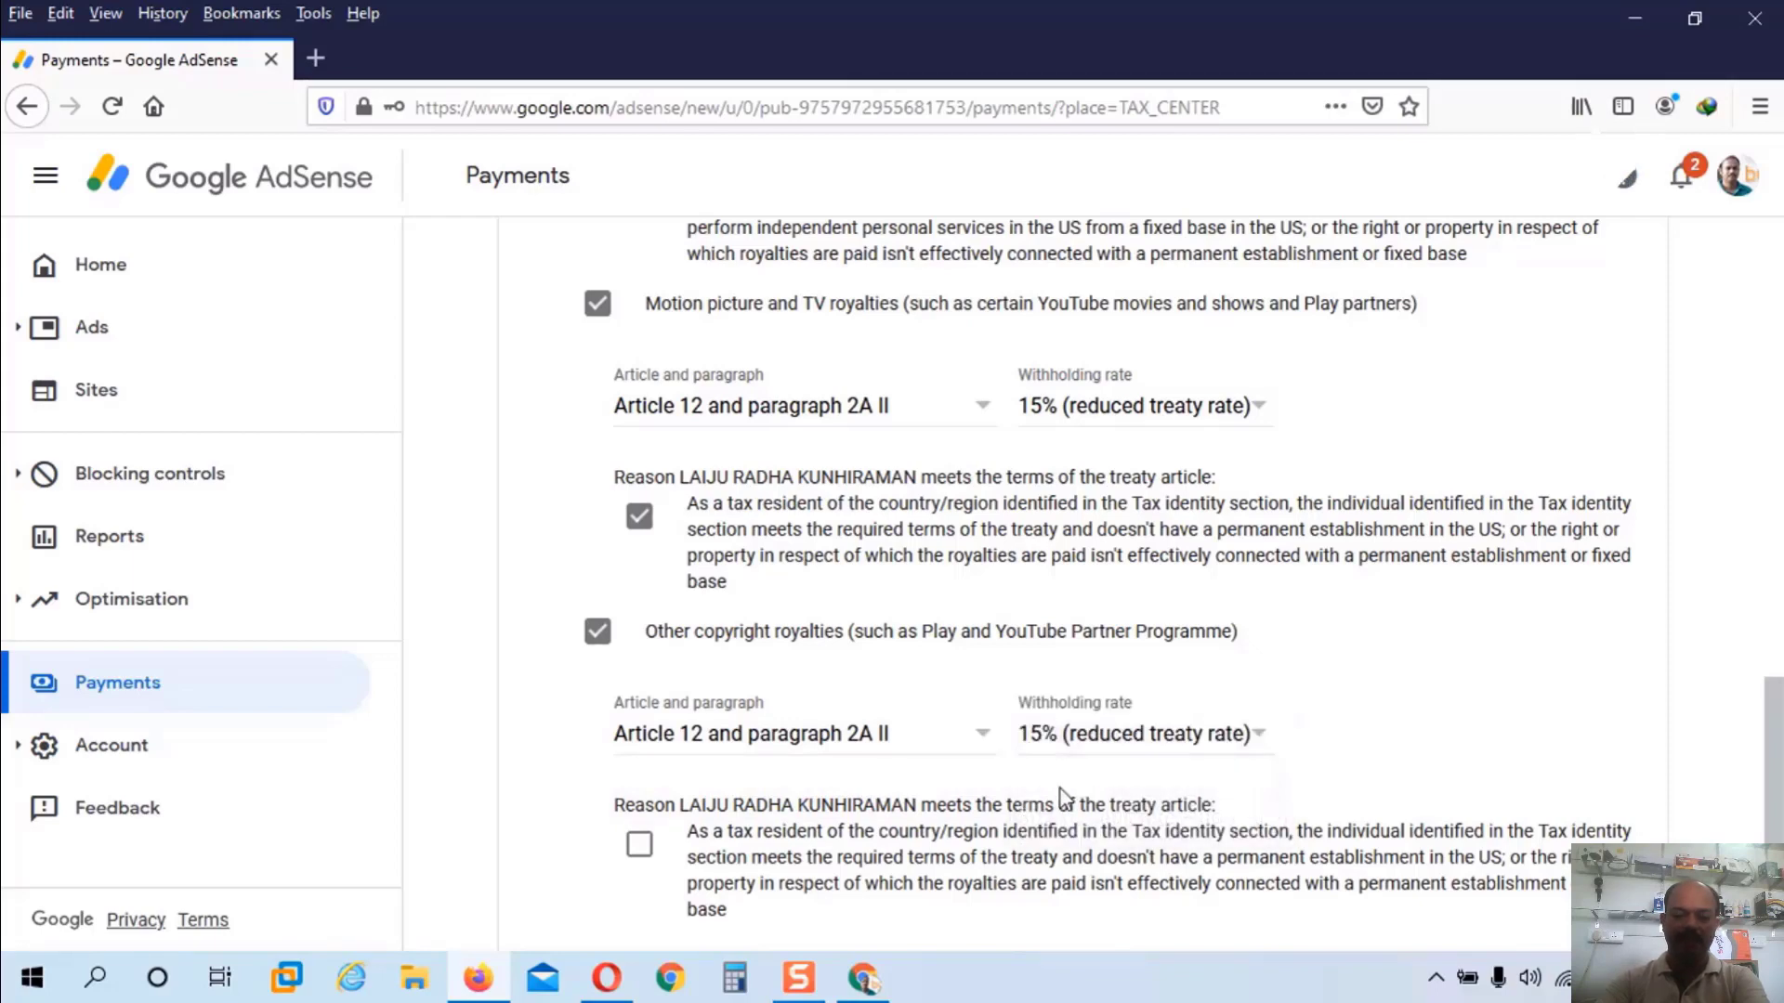
{"action": "left_click", "coordinate": [646, 855]}
{"action": "scroll", "coordinate": [785, 799], "scroll_direction": "down", "scroll_amount": 3}
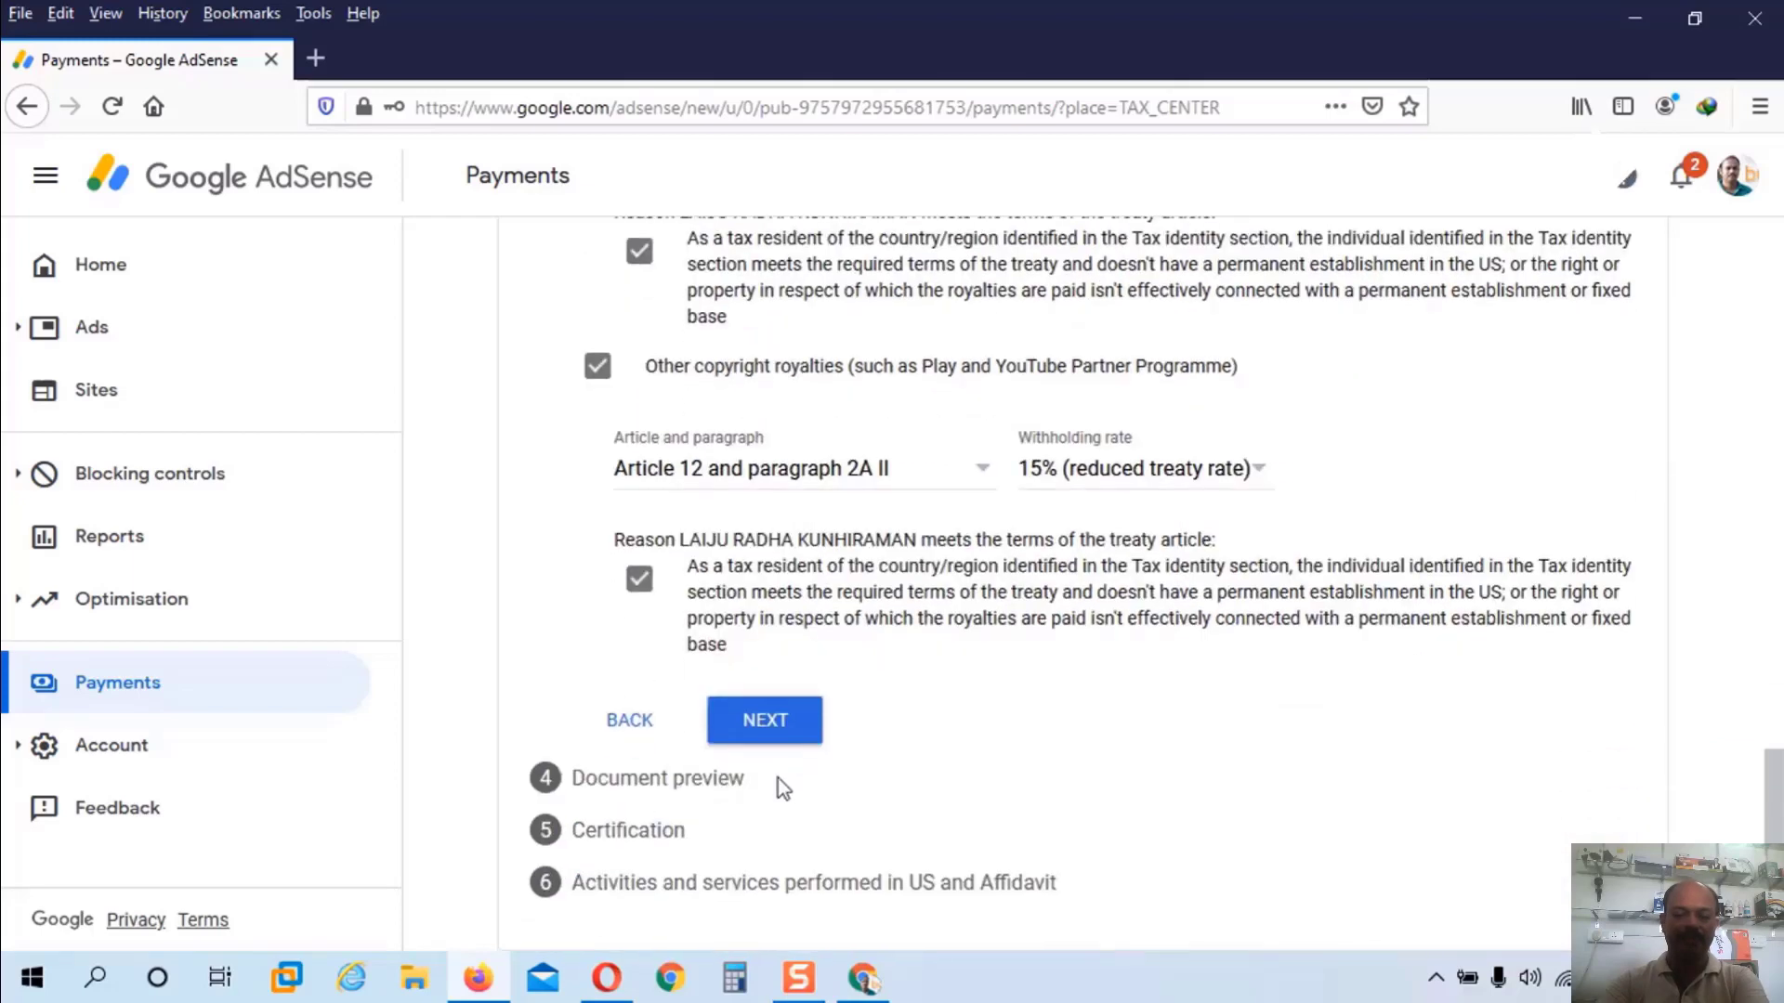
Step: Confirm the generated W-8BEN documents were reviewed and move to certification
{"action": "left_click", "coordinate": [791, 732]}
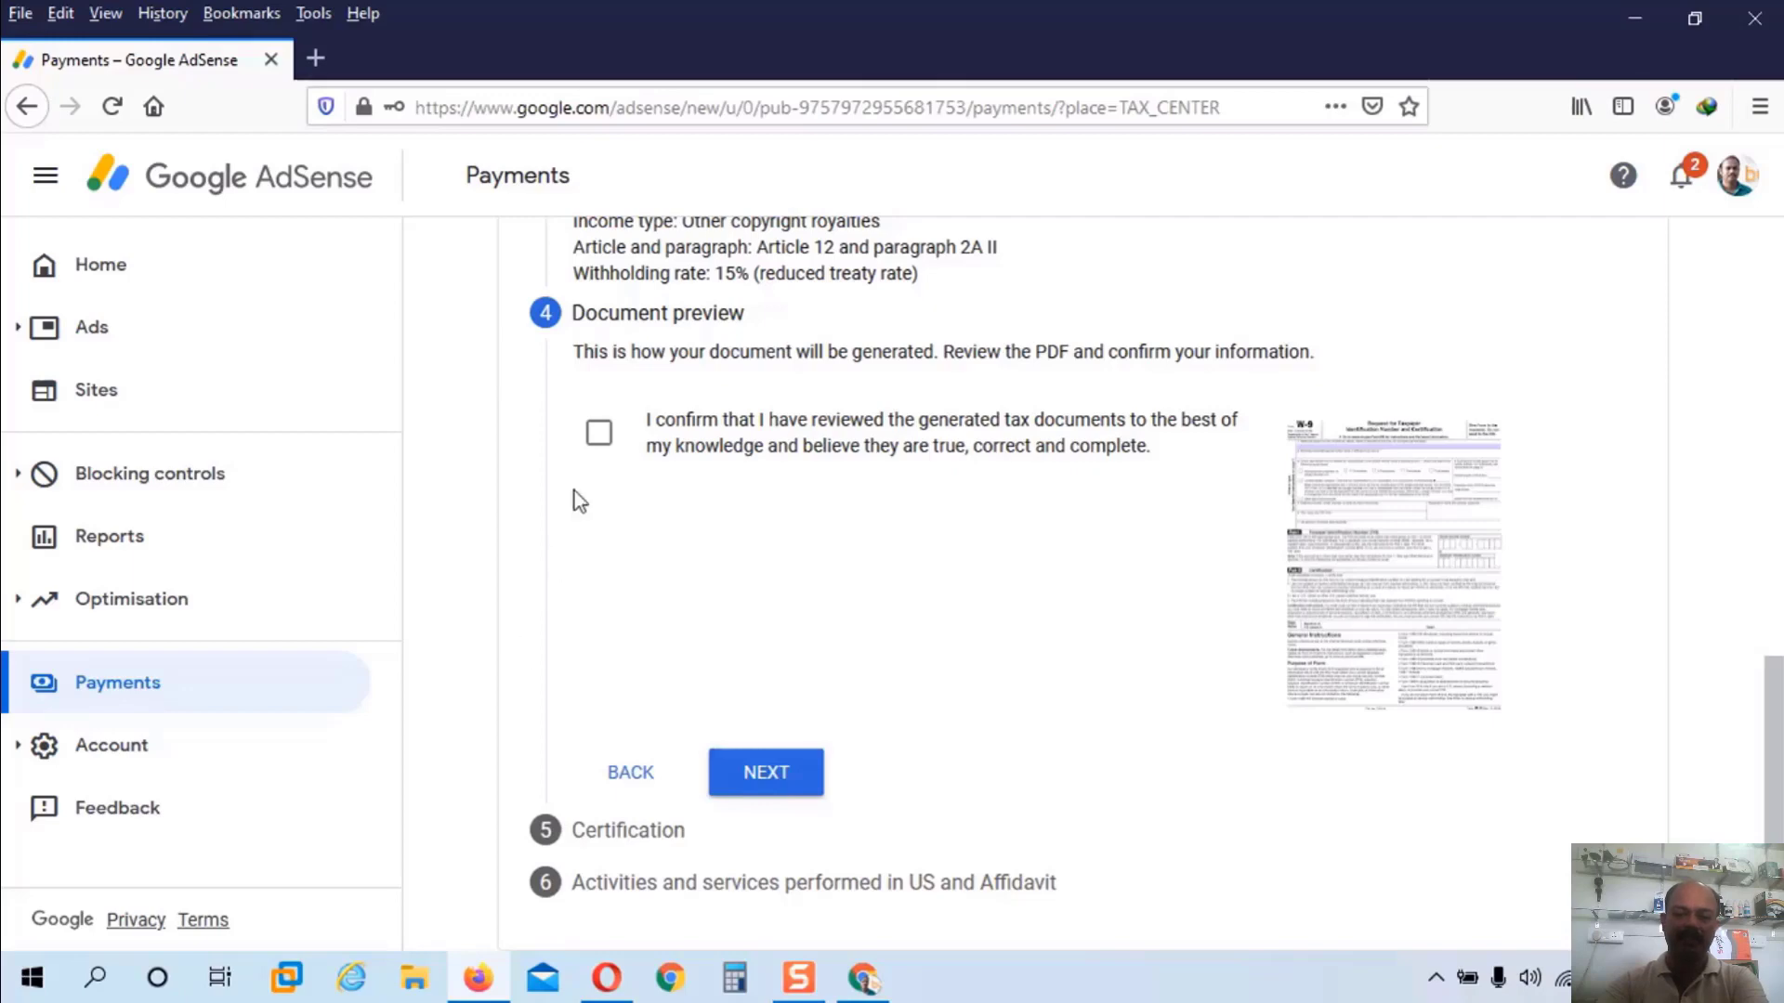
{"action": "left_click", "coordinate": [598, 432]}
{"action": "left_click", "coordinate": [797, 777]}
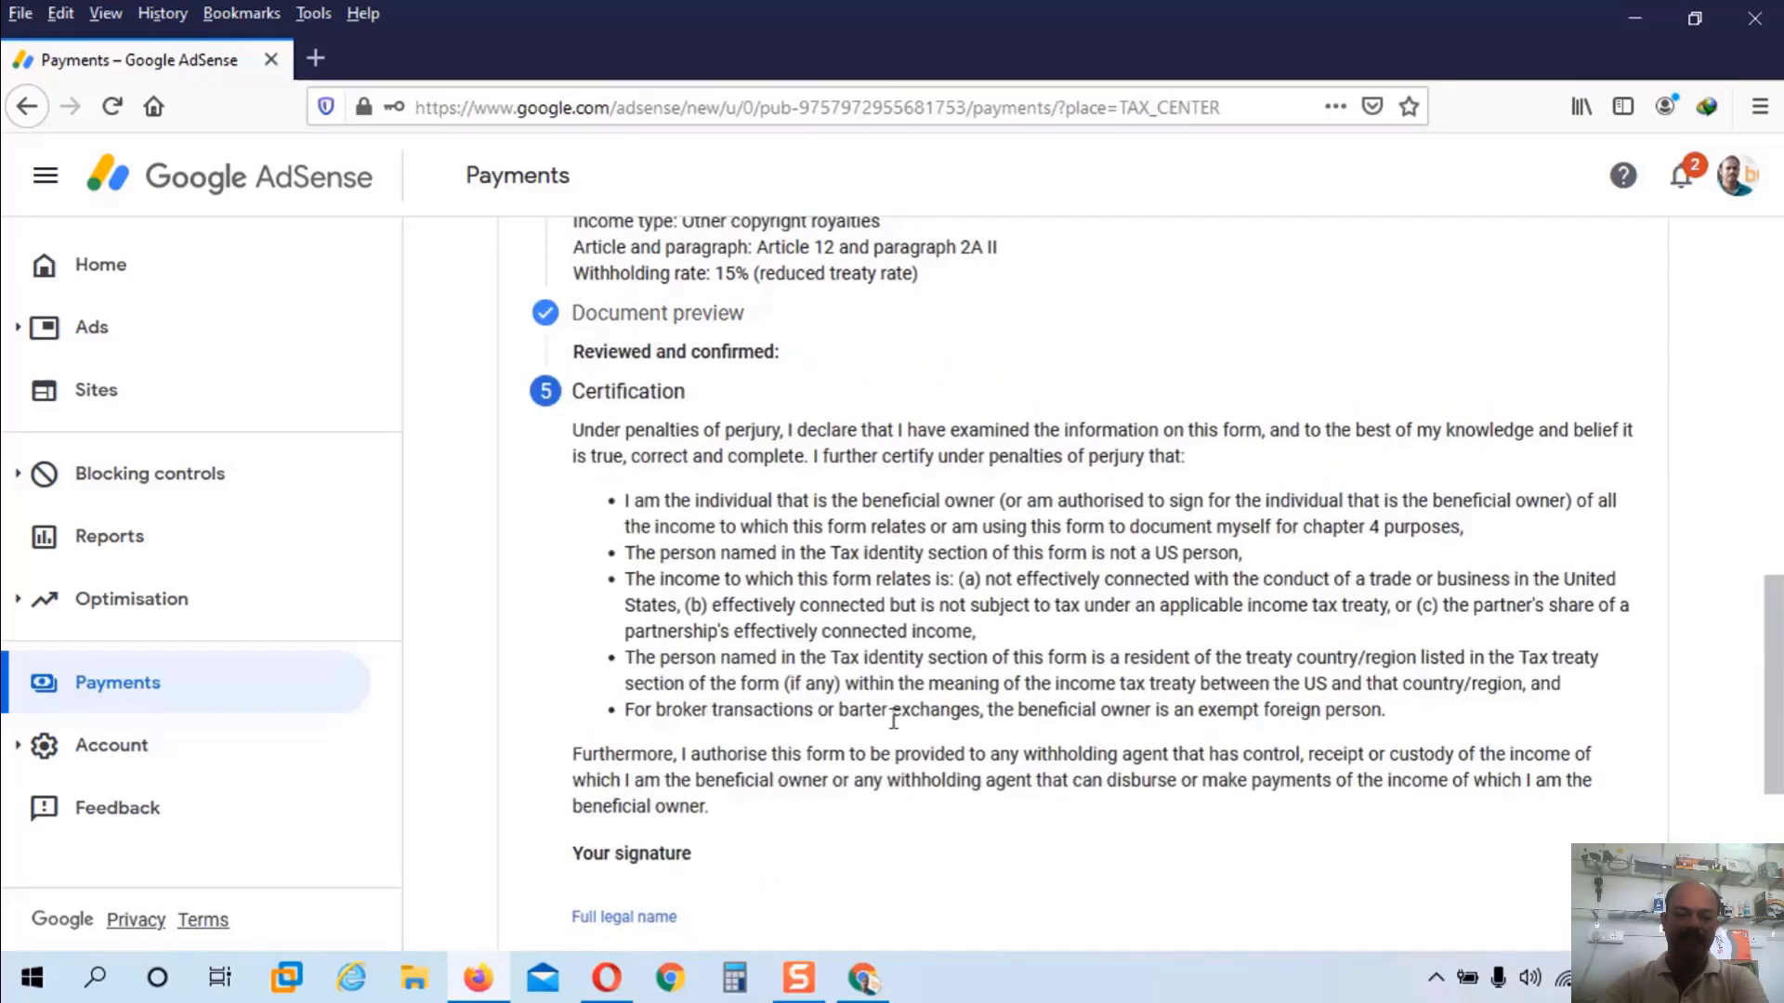
{"action": "scroll", "coordinate": [891, 716], "scroll_direction": "down", "scroll_amount": 4}
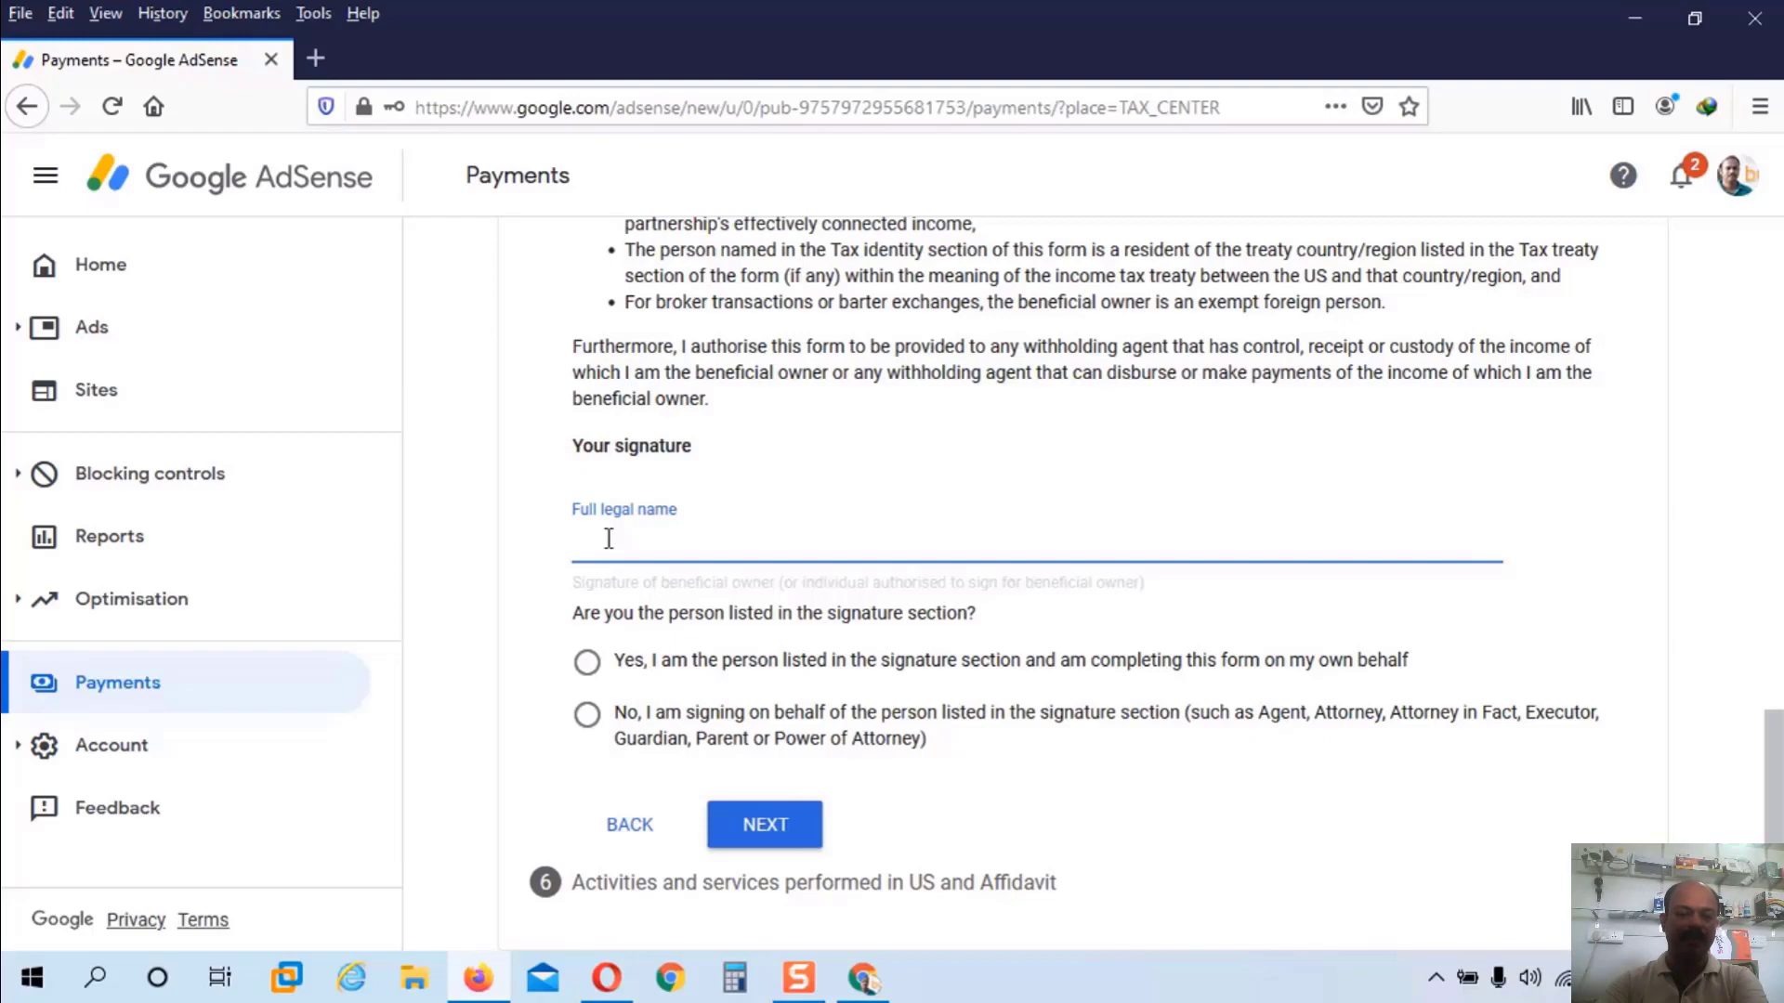
Step: Sign the certification with your full legal name as the person listed on the form
{"action": "type", "text": "L"}
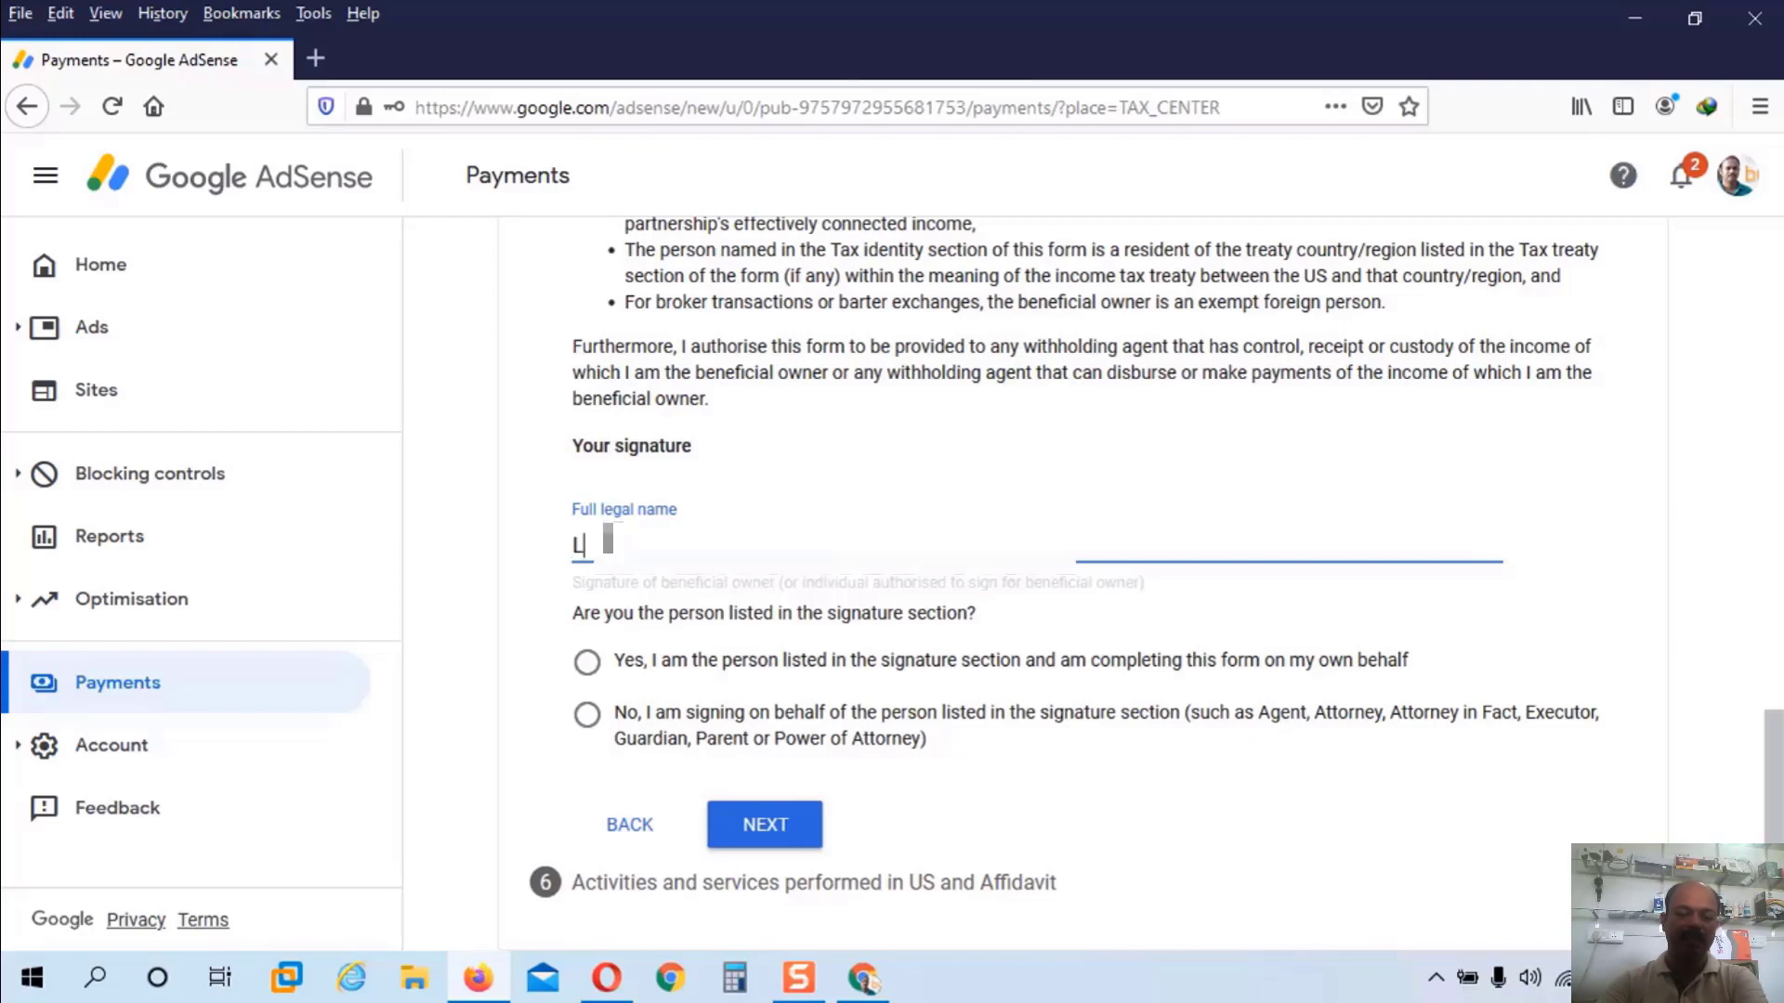
{"action": "type", "text": "A........."}
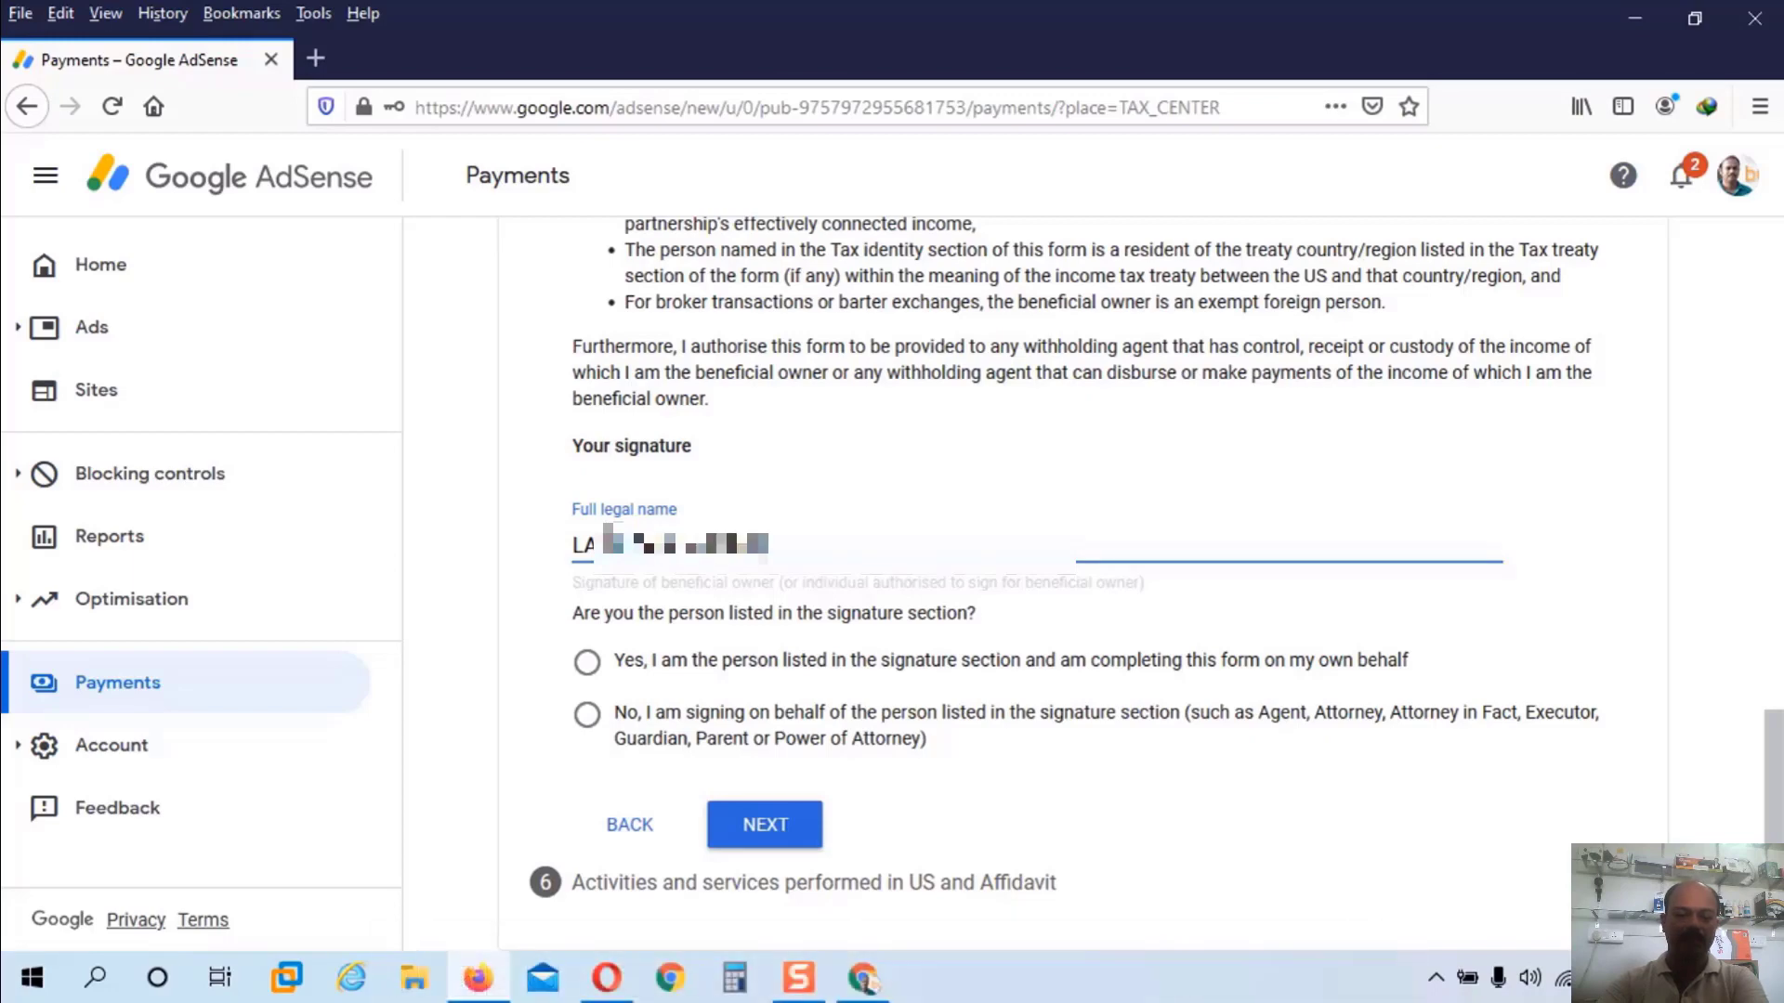
{"action": "type", "text": "..."}
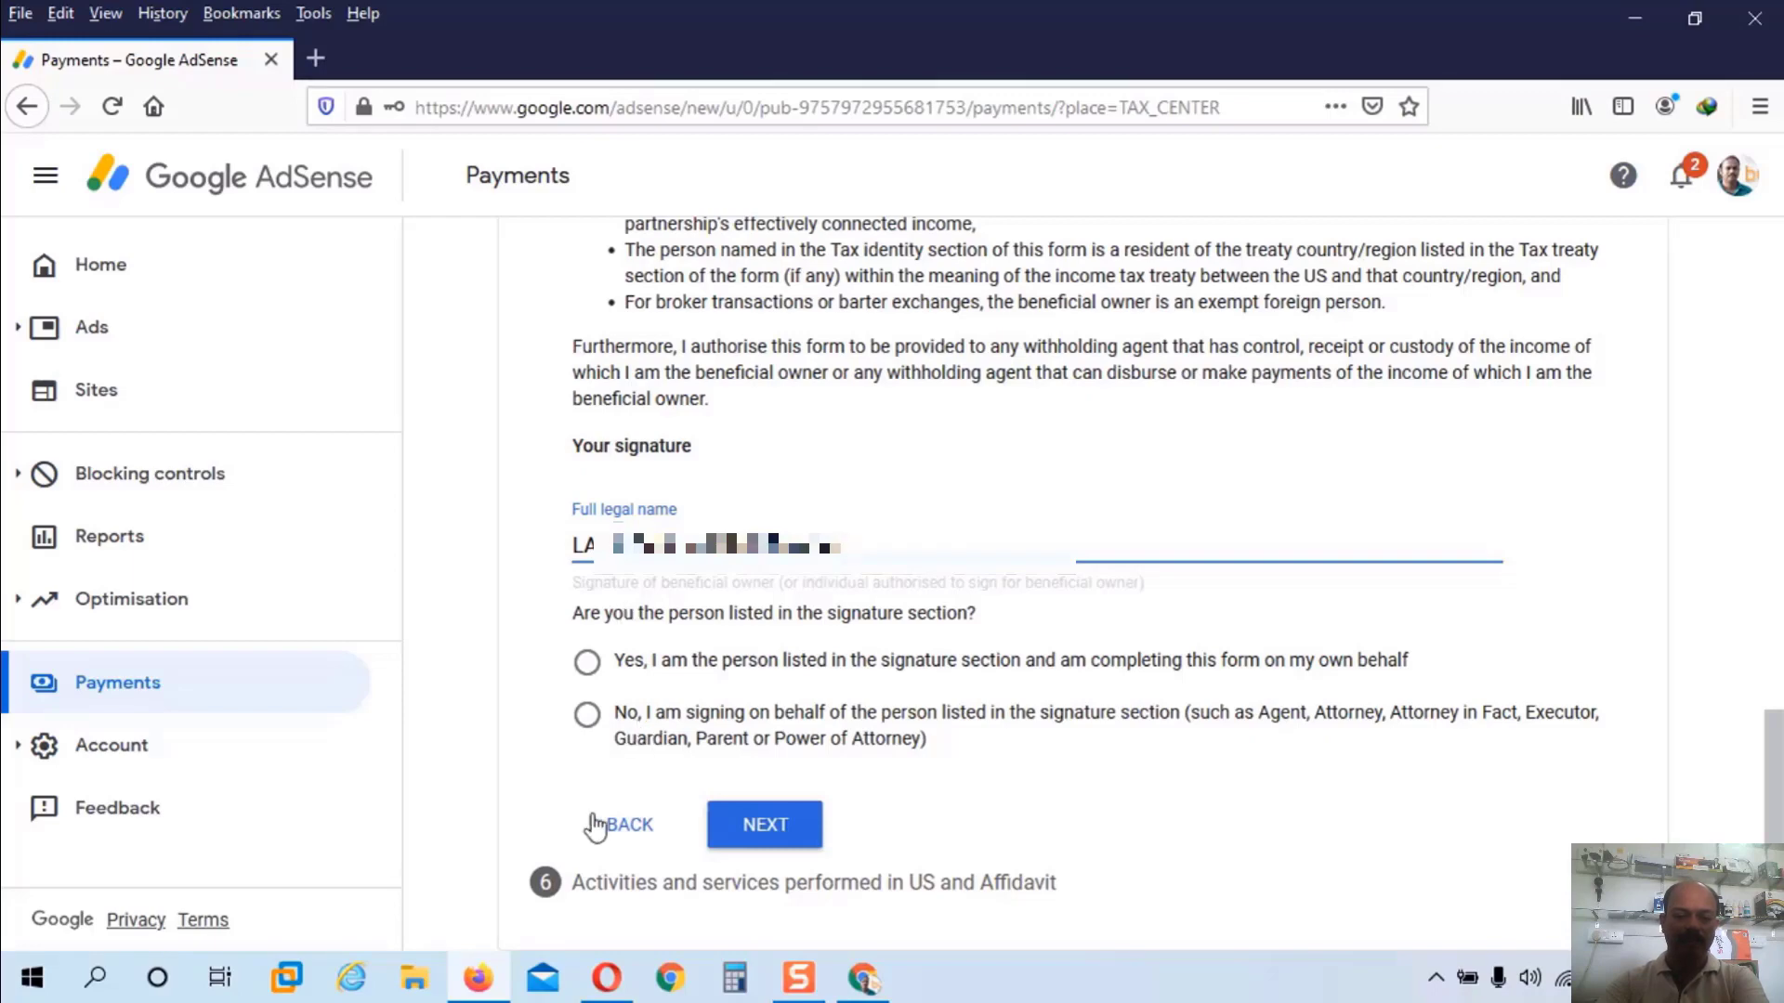
{"action": "left_click", "coordinate": [589, 666]}
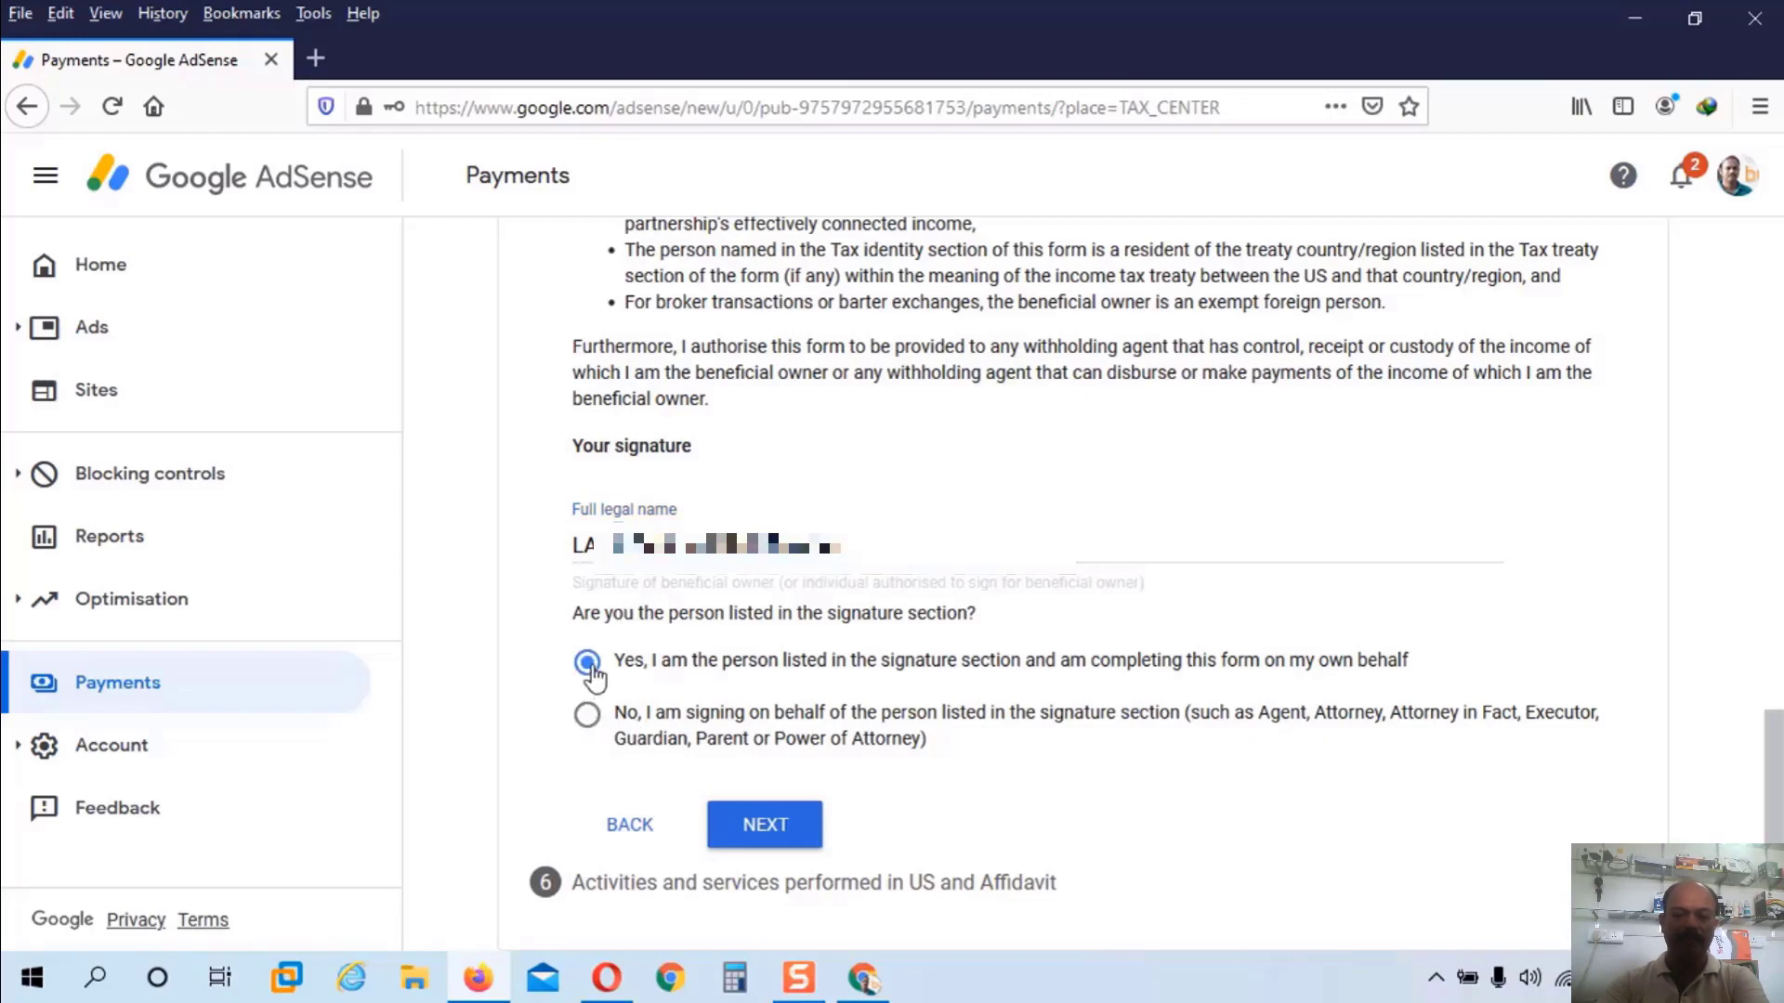
{"action": "left_click", "coordinate": [776, 835]}
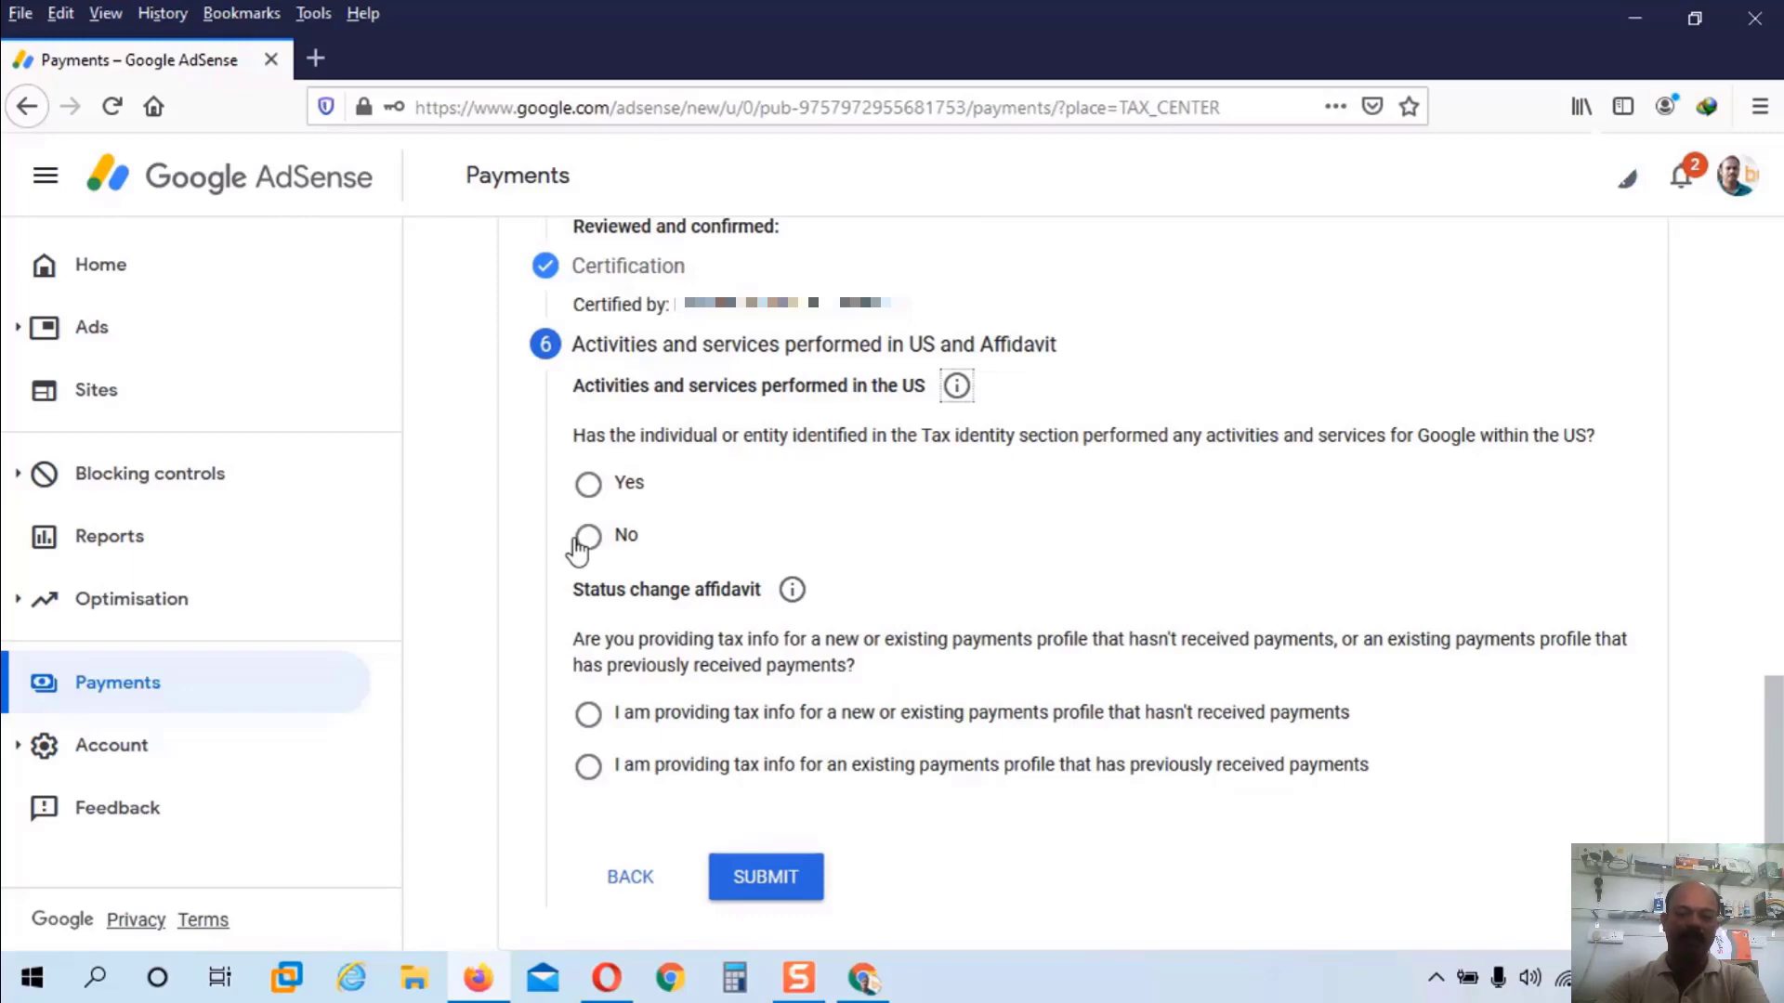
Step: Declare no US activities, certify services performed outside the US, choose the previously paid profile, and accept the perjury declaration
{"action": "left_click", "coordinate": [585, 538]}
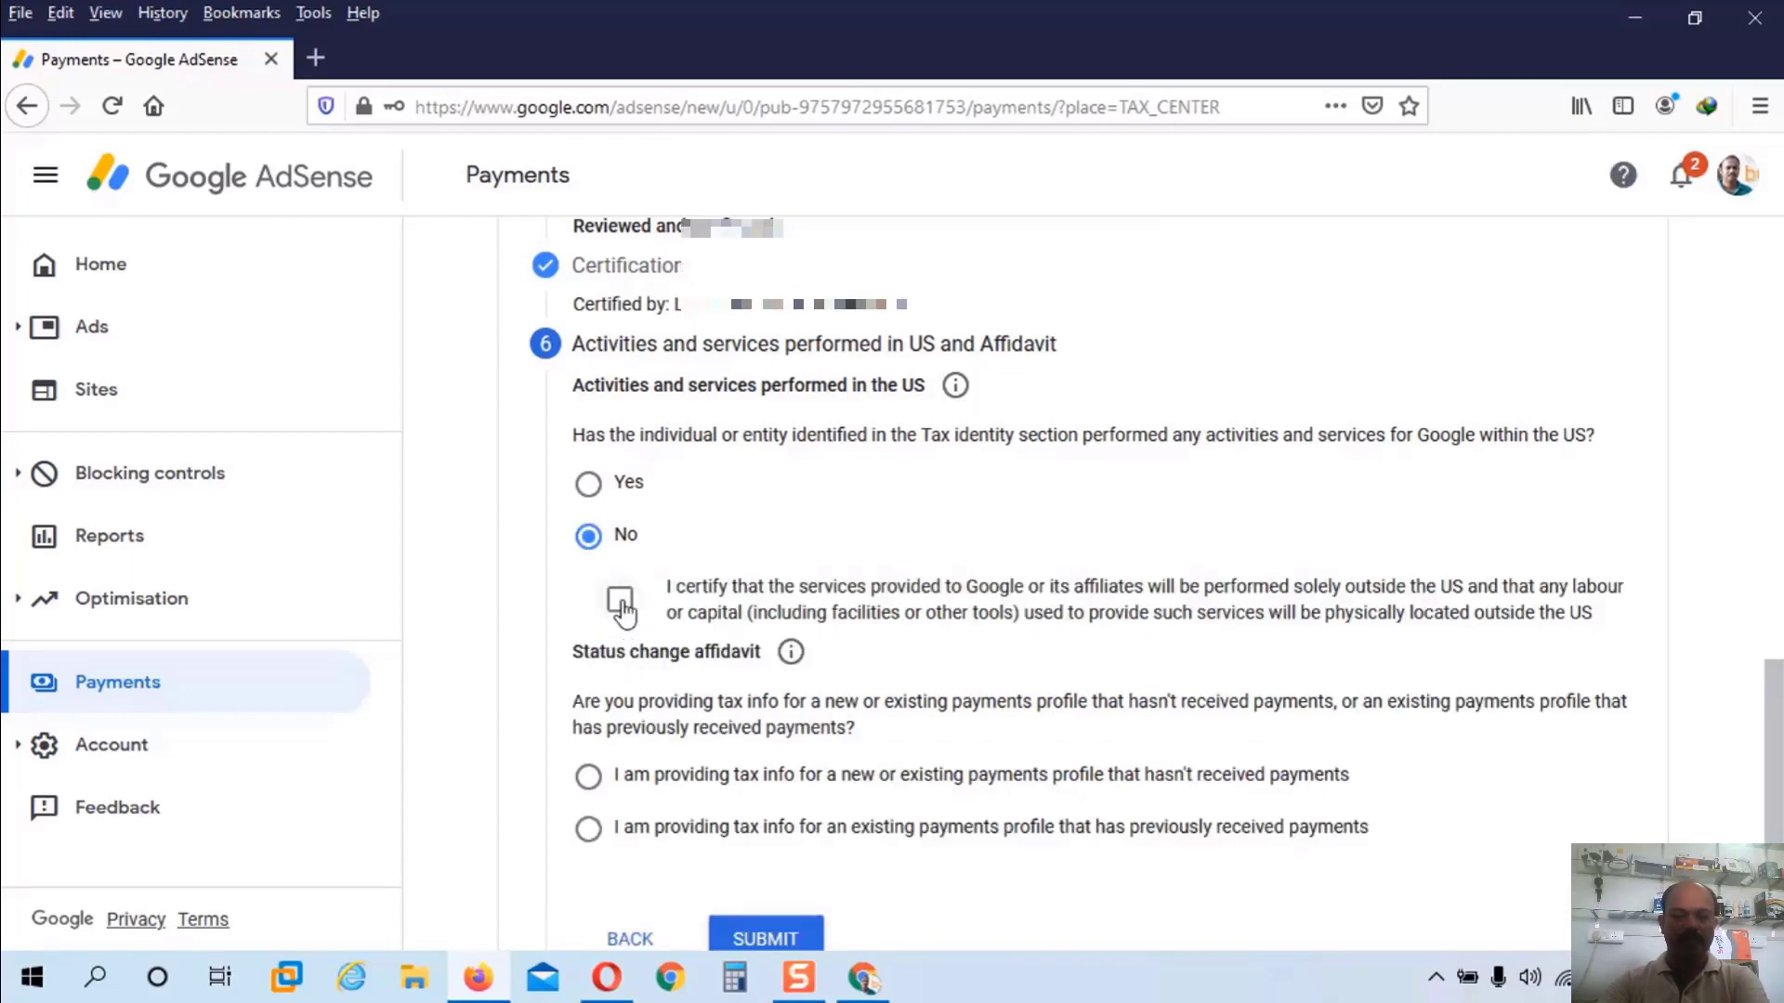
{"action": "left_click", "coordinate": [620, 601]}
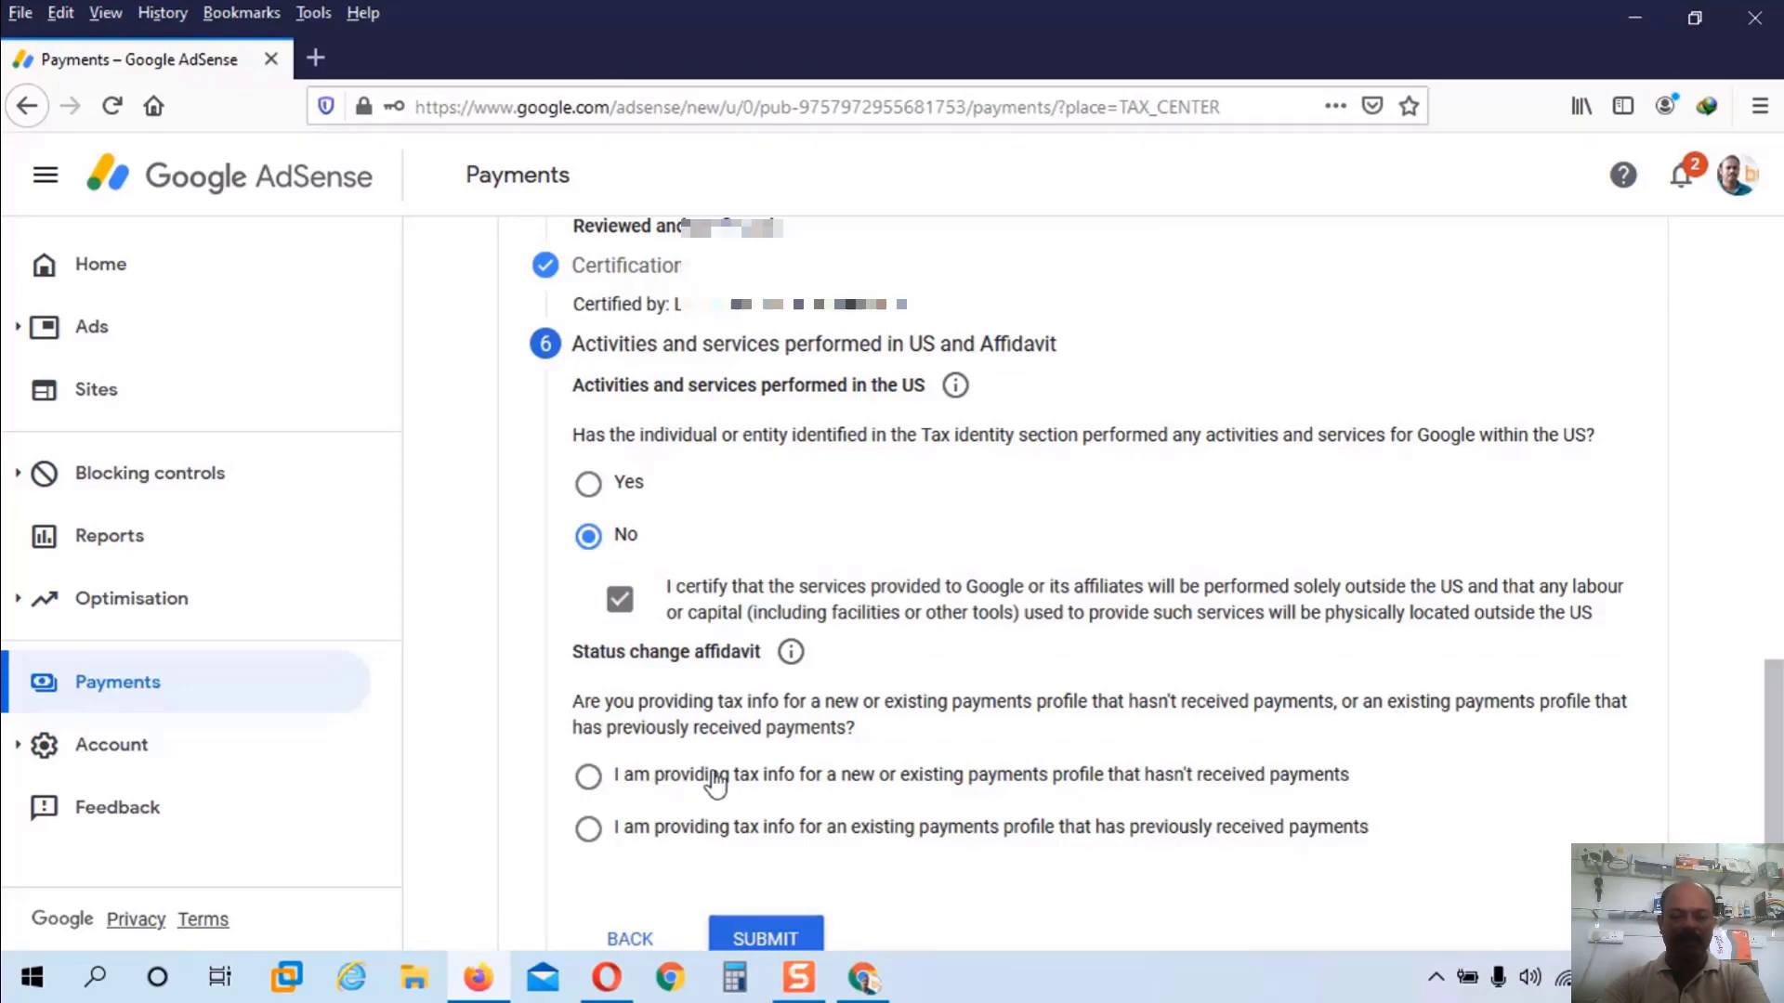
{"action": "left_click", "coordinate": [588, 828]}
{"action": "scroll", "coordinate": [734, 836], "scroll_direction": "down", "scroll_amount": 3}
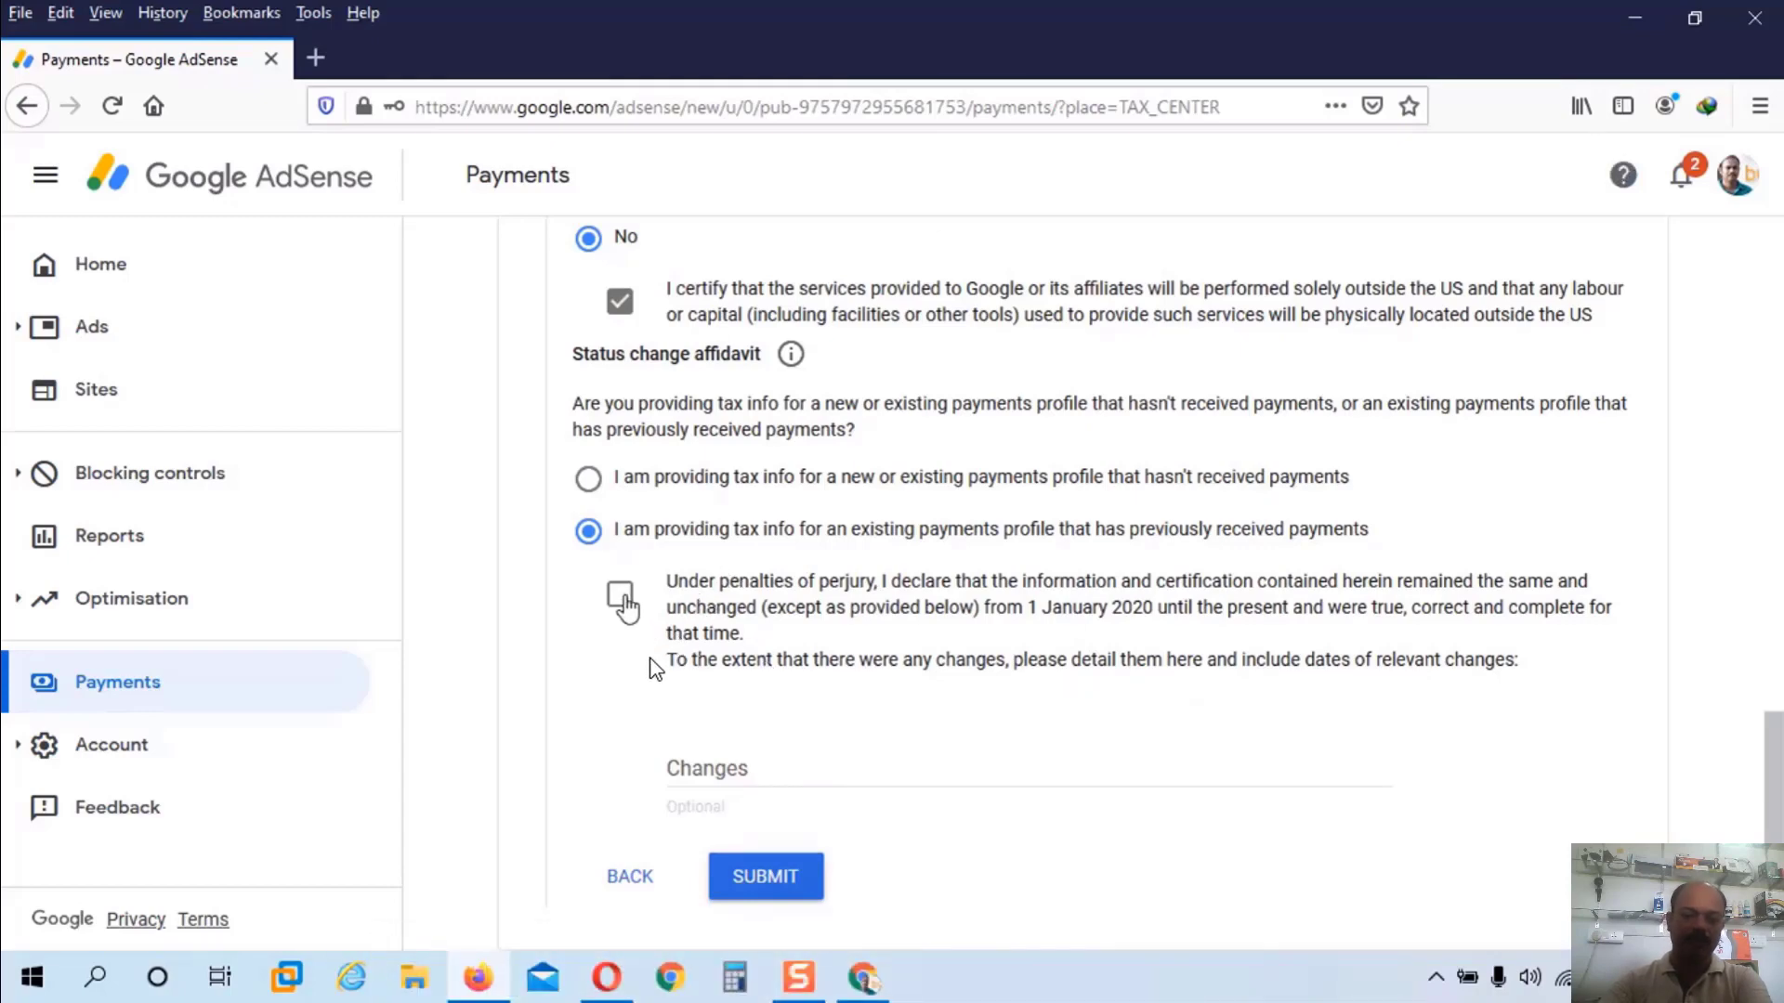
{"action": "left_click", "coordinate": [620, 595]}
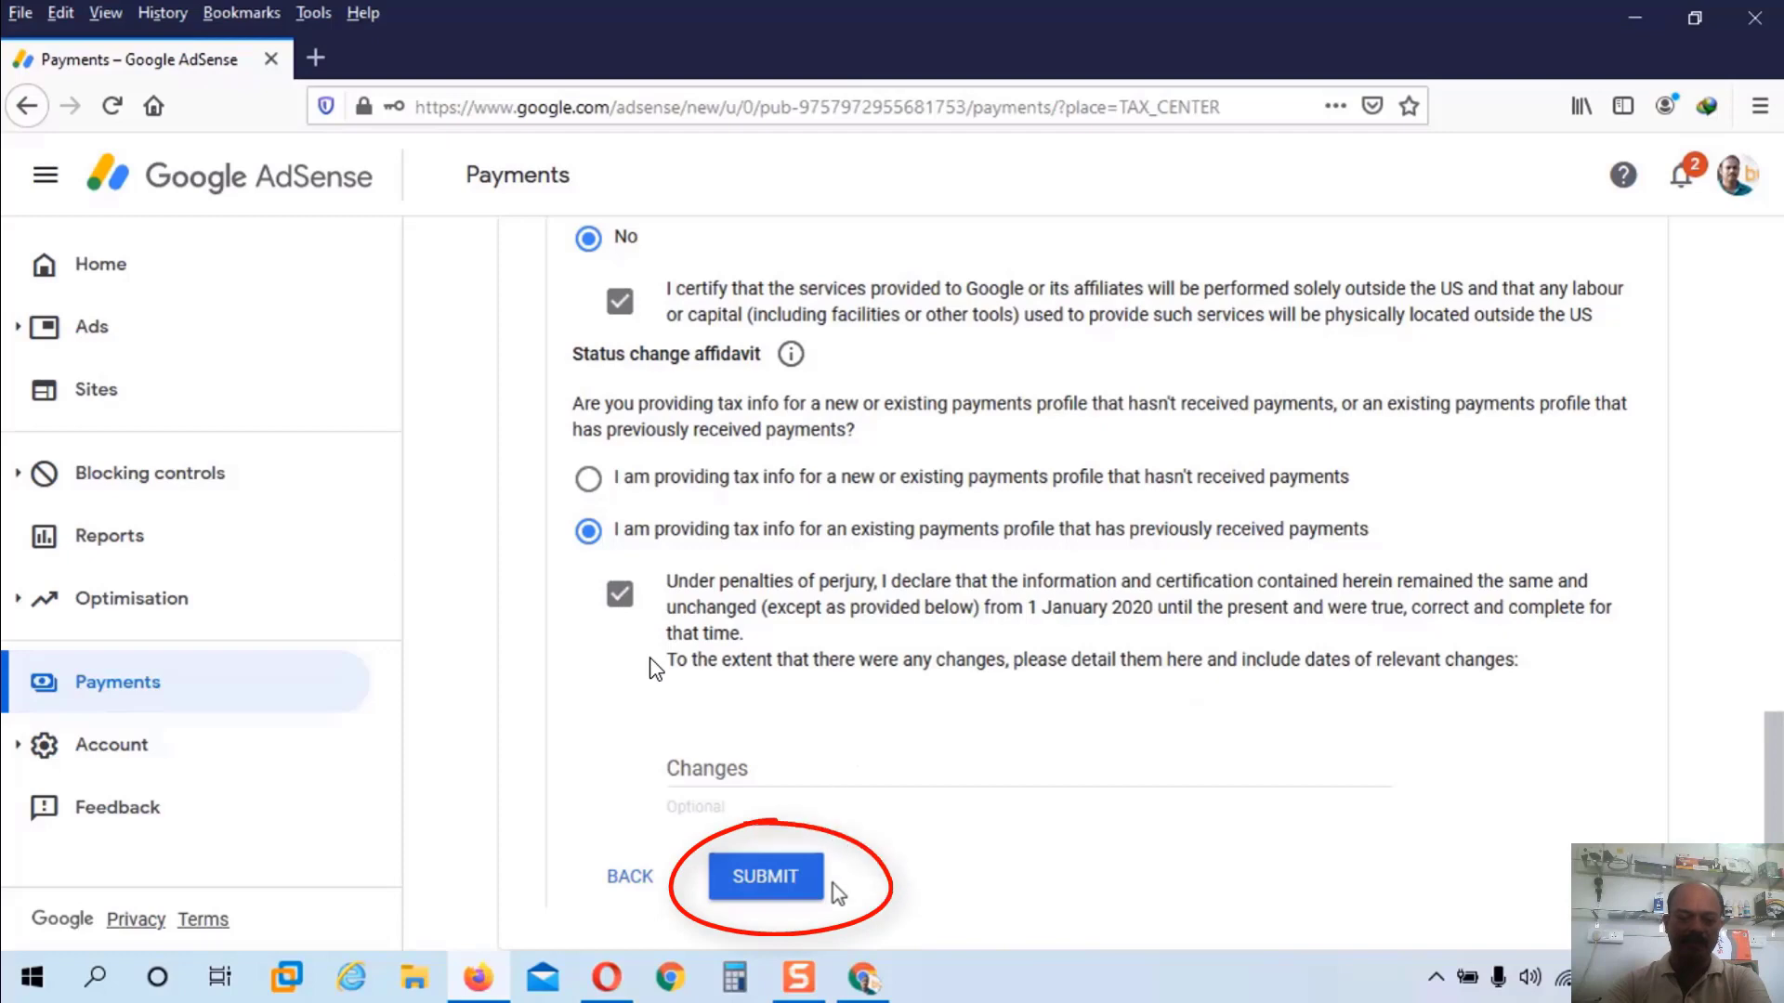
Step: Submit the W-8BEN form, recheck it via Back and Next, then submit it again
{"action": "left_click", "coordinate": [770, 898]}
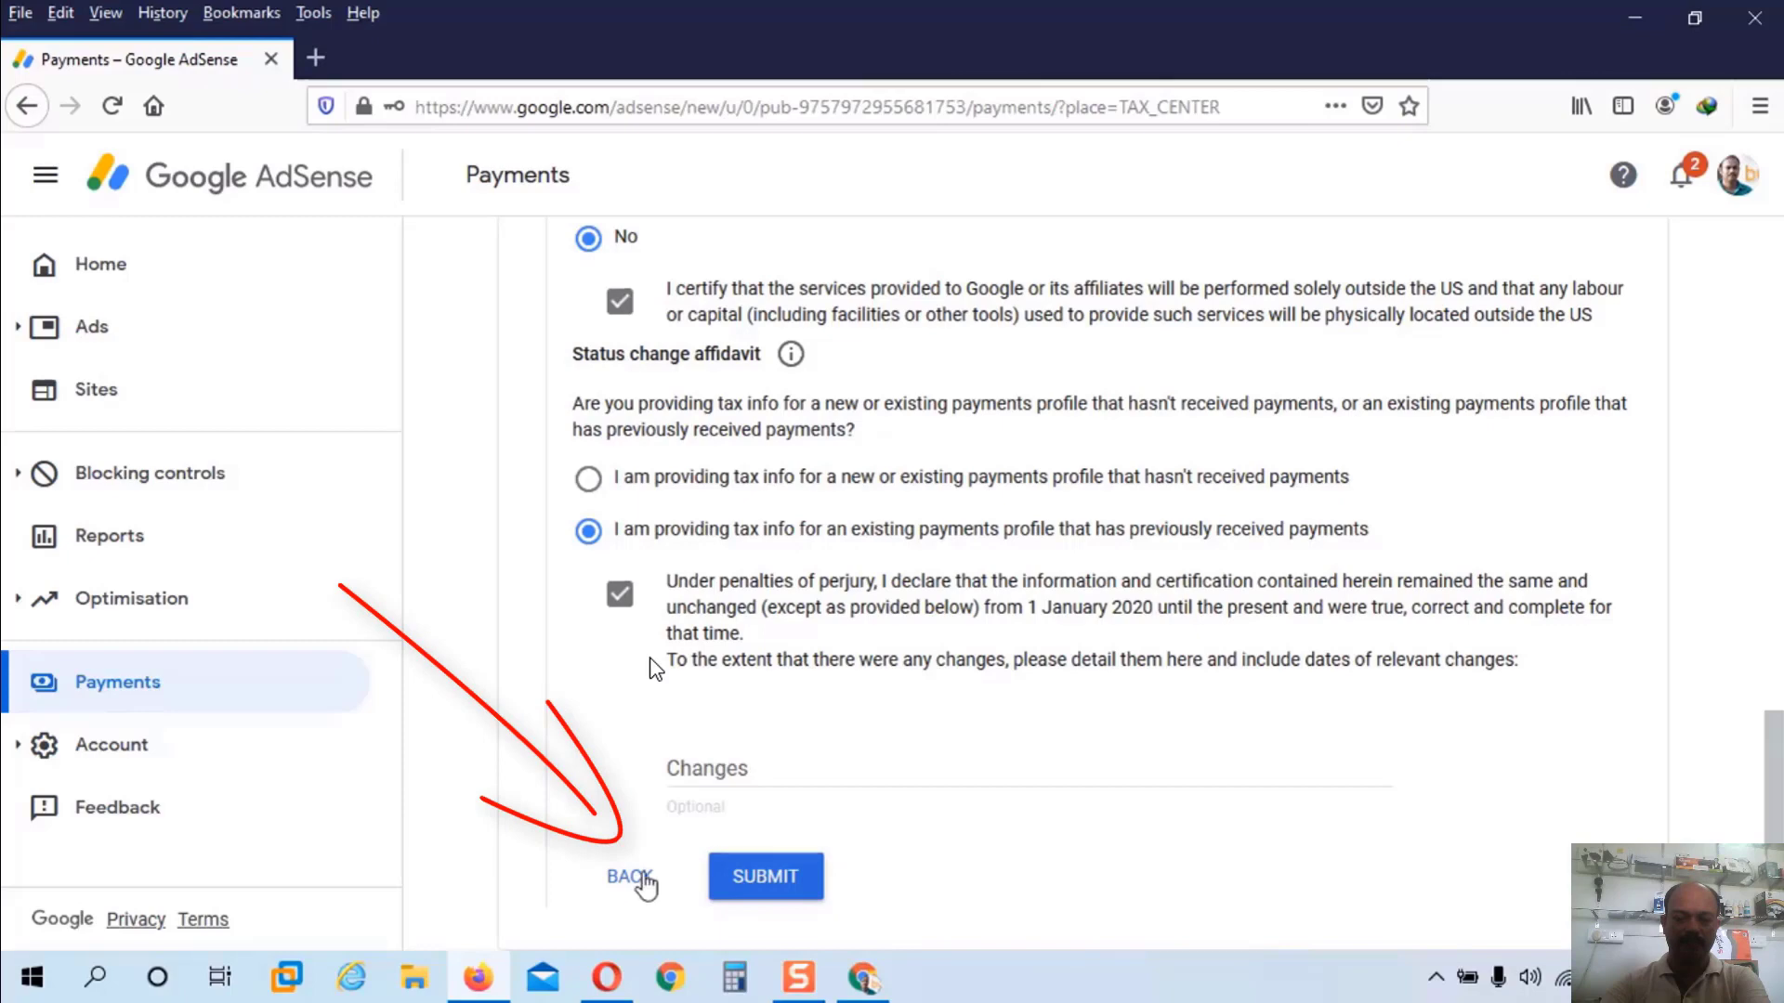
{"action": "left_click", "coordinate": [641, 878]}
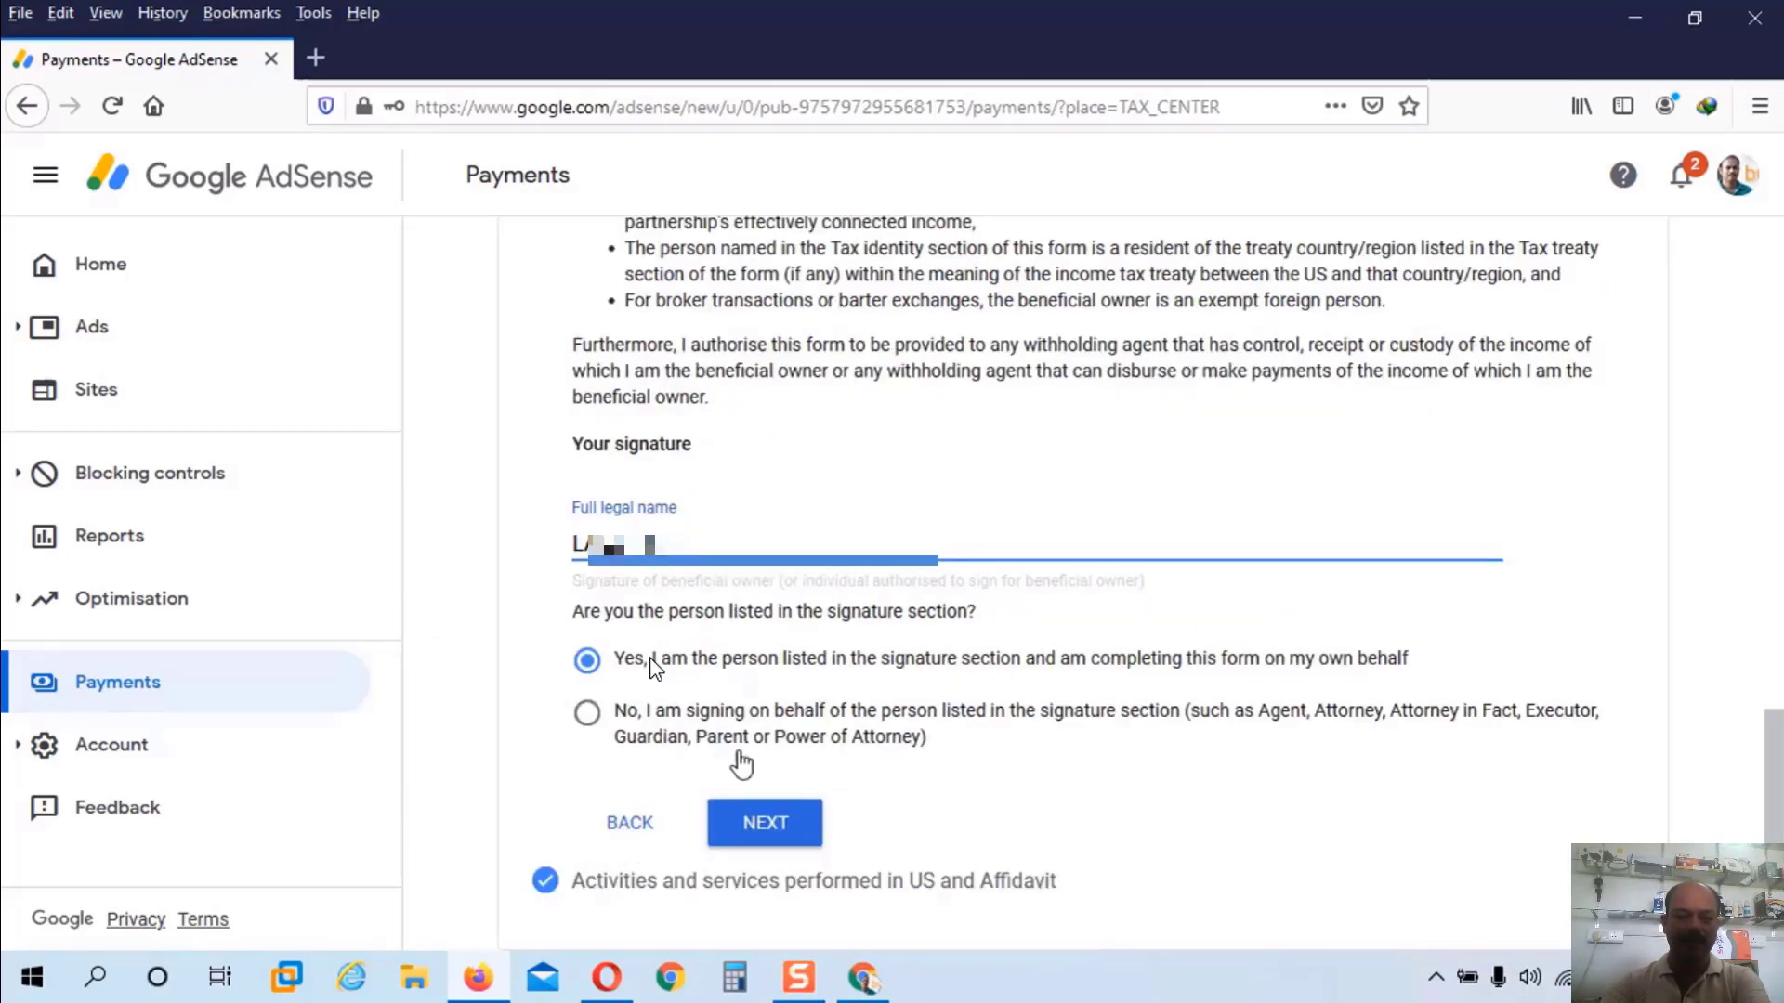
{"action": "left_click", "coordinate": [758, 829]}
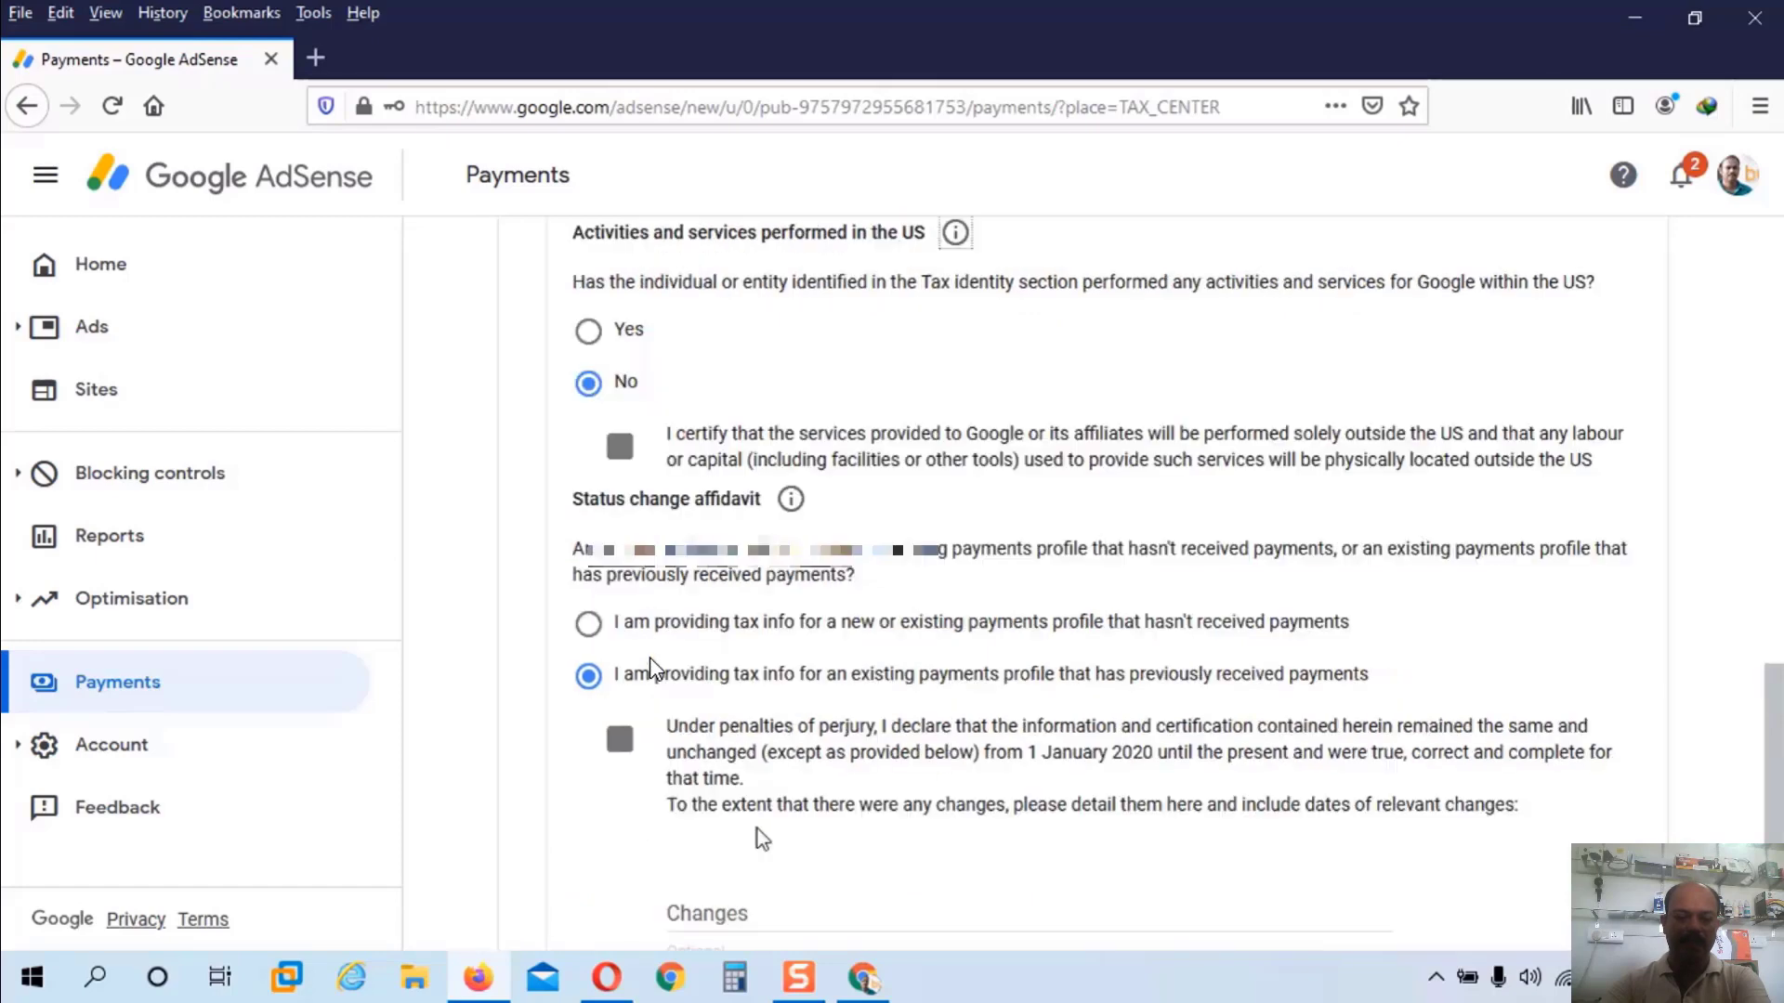
{"action": "scroll", "coordinate": [762, 864], "scroll_direction": "down", "scroll_amount": 3}
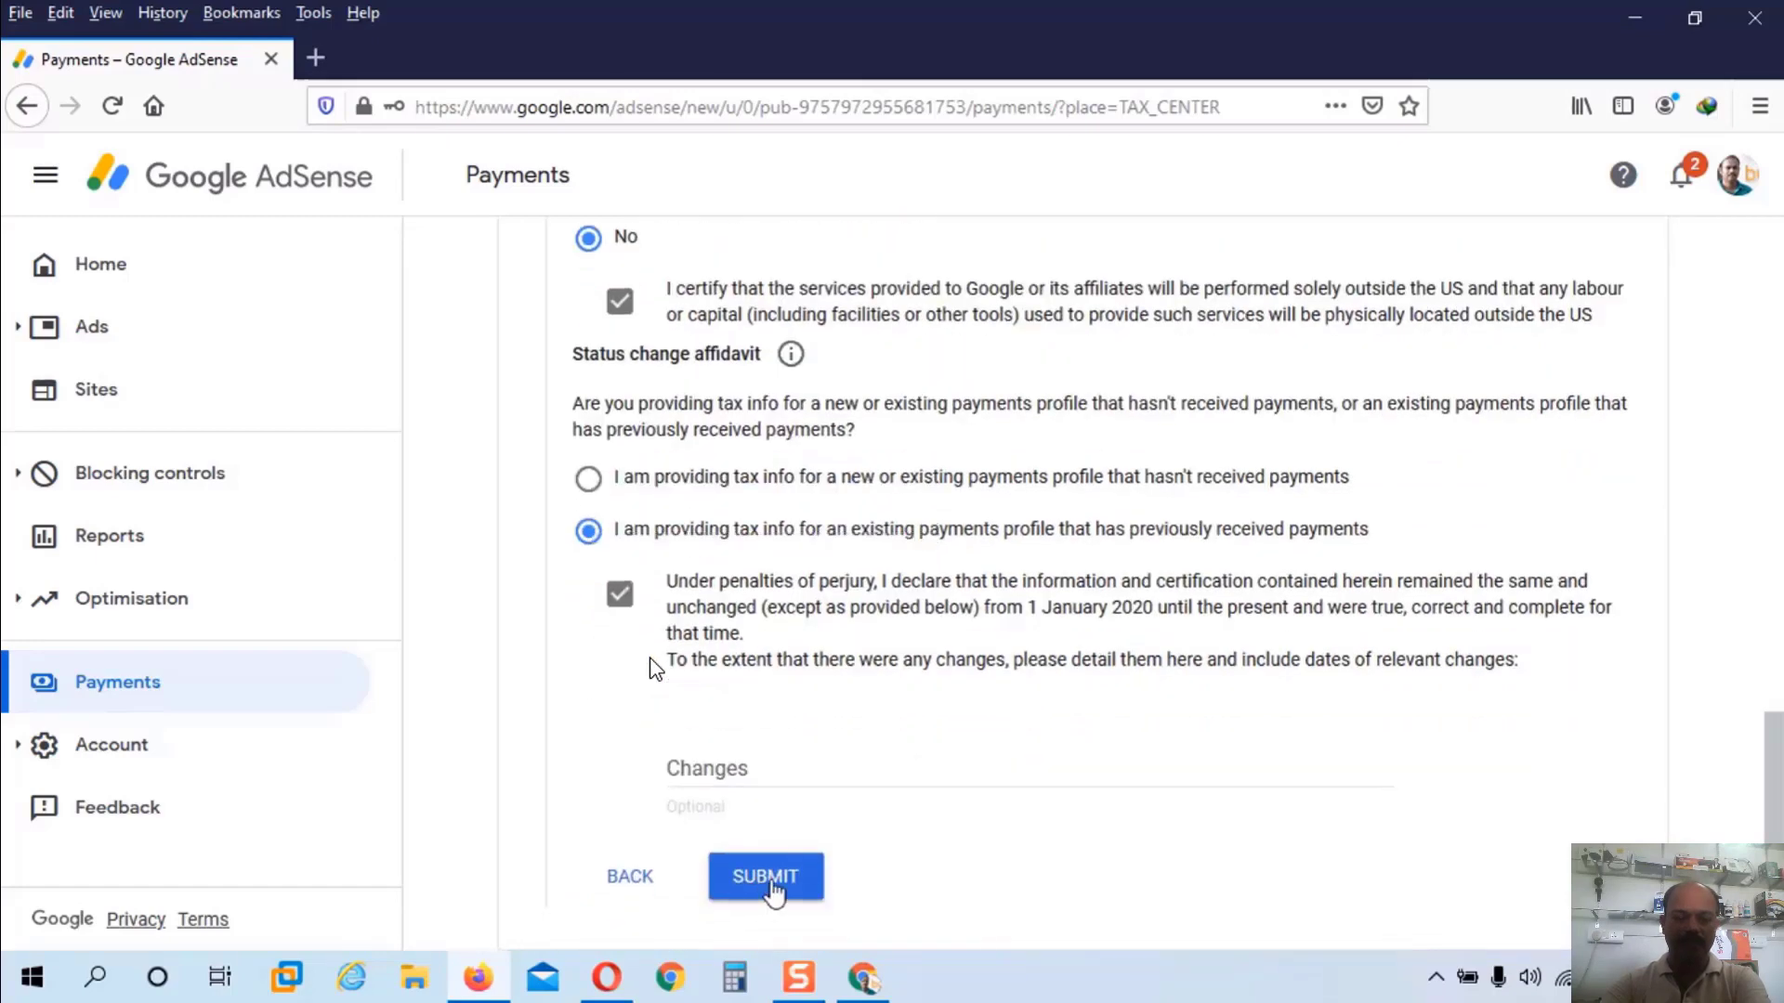
{"action": "left_click", "coordinate": [770, 890]}
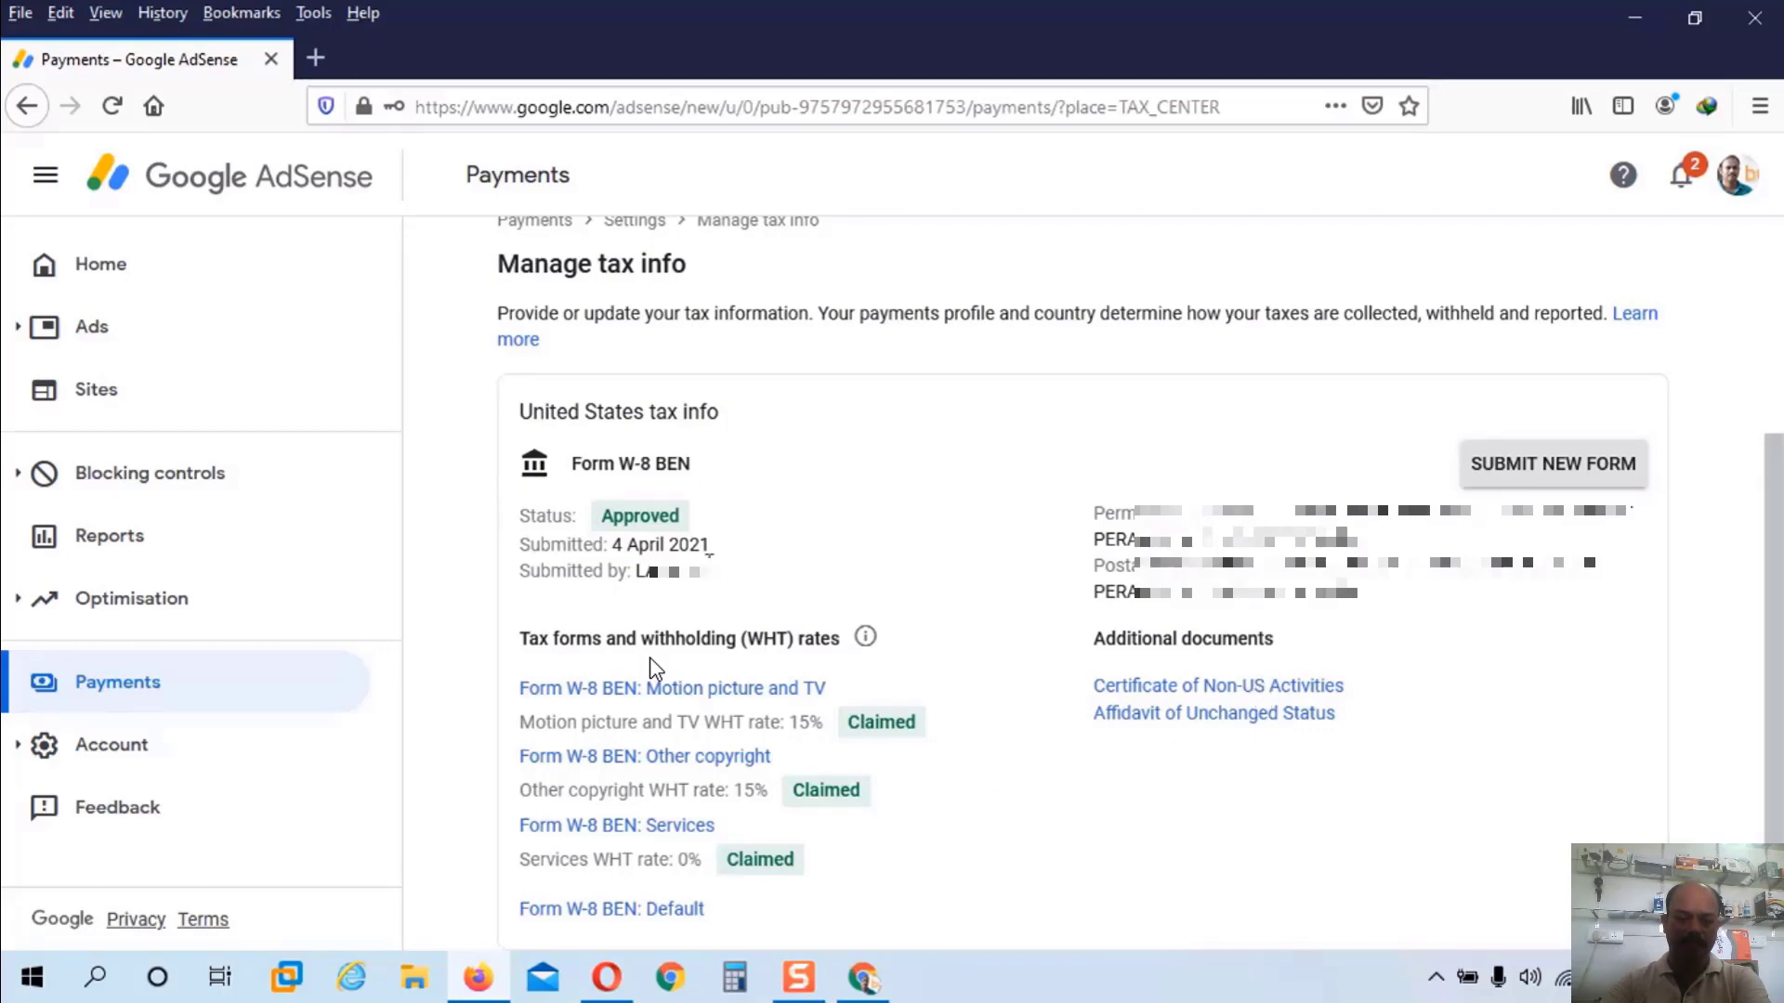
Step: Highlight the submitter of the Approved W-8 BEN form, then clear the highlight
{"action": "left_click_drag", "start_coordinate": [638, 571], "coordinate": [788, 589]}
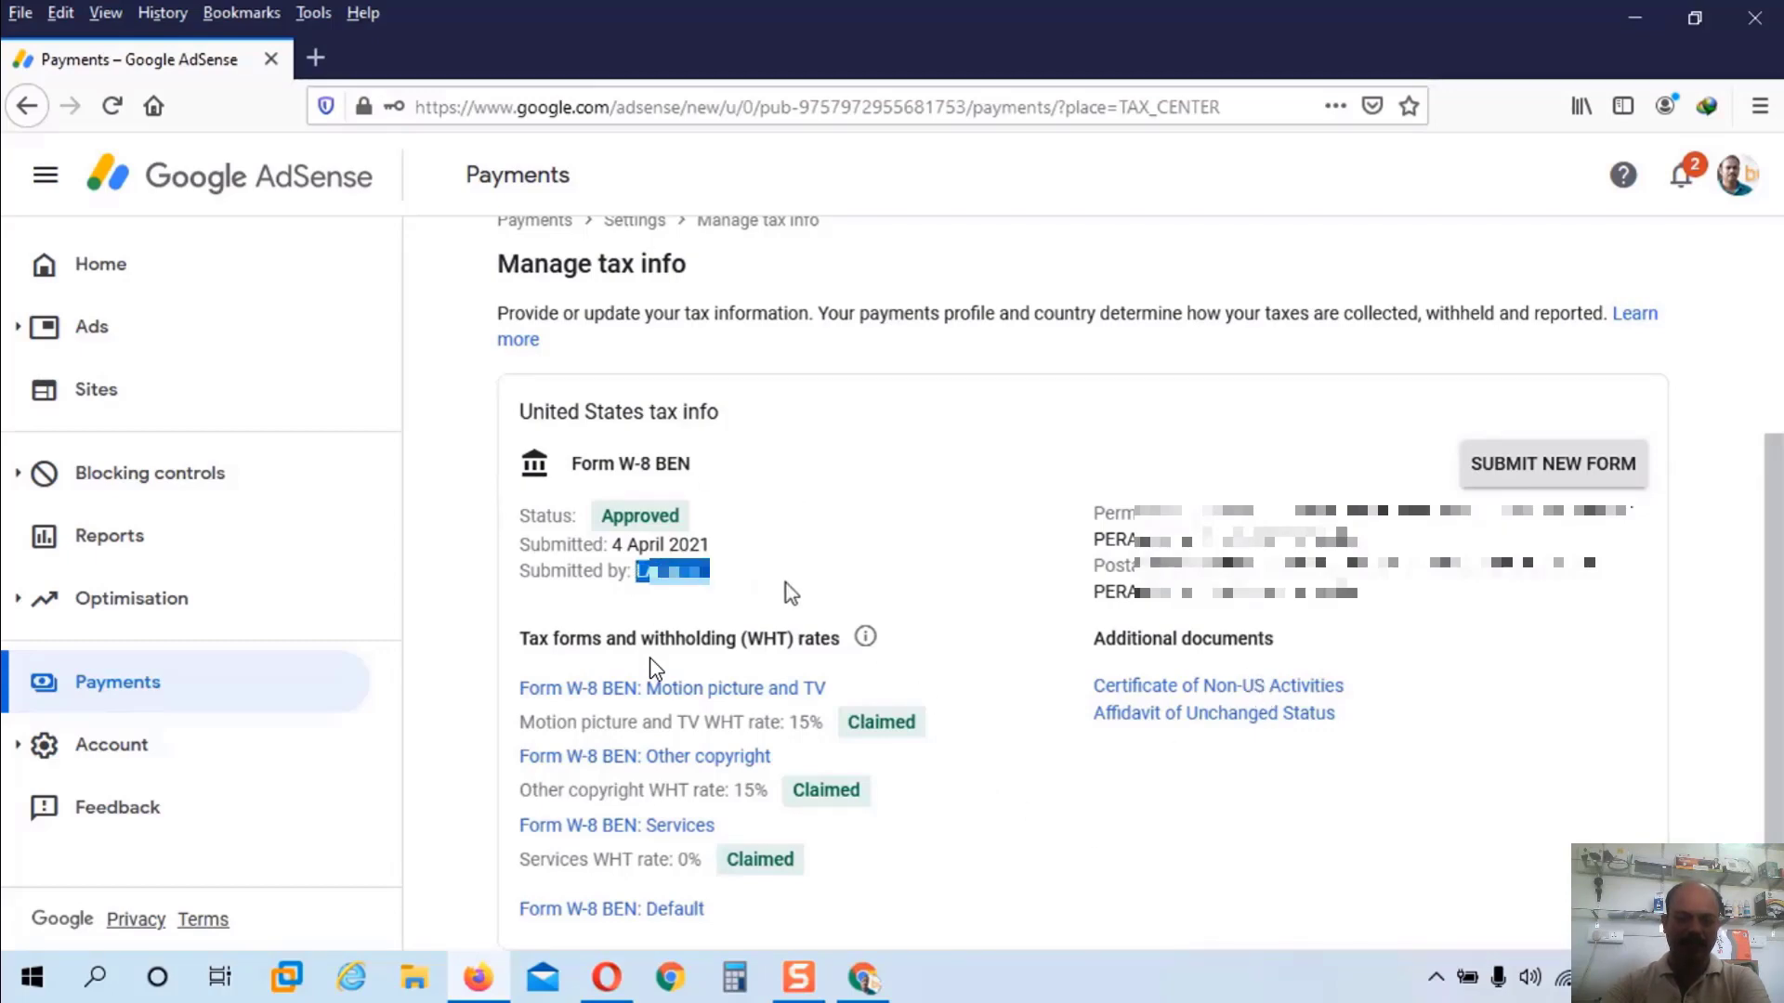
{"action": "left_click", "coordinate": [850, 569]}
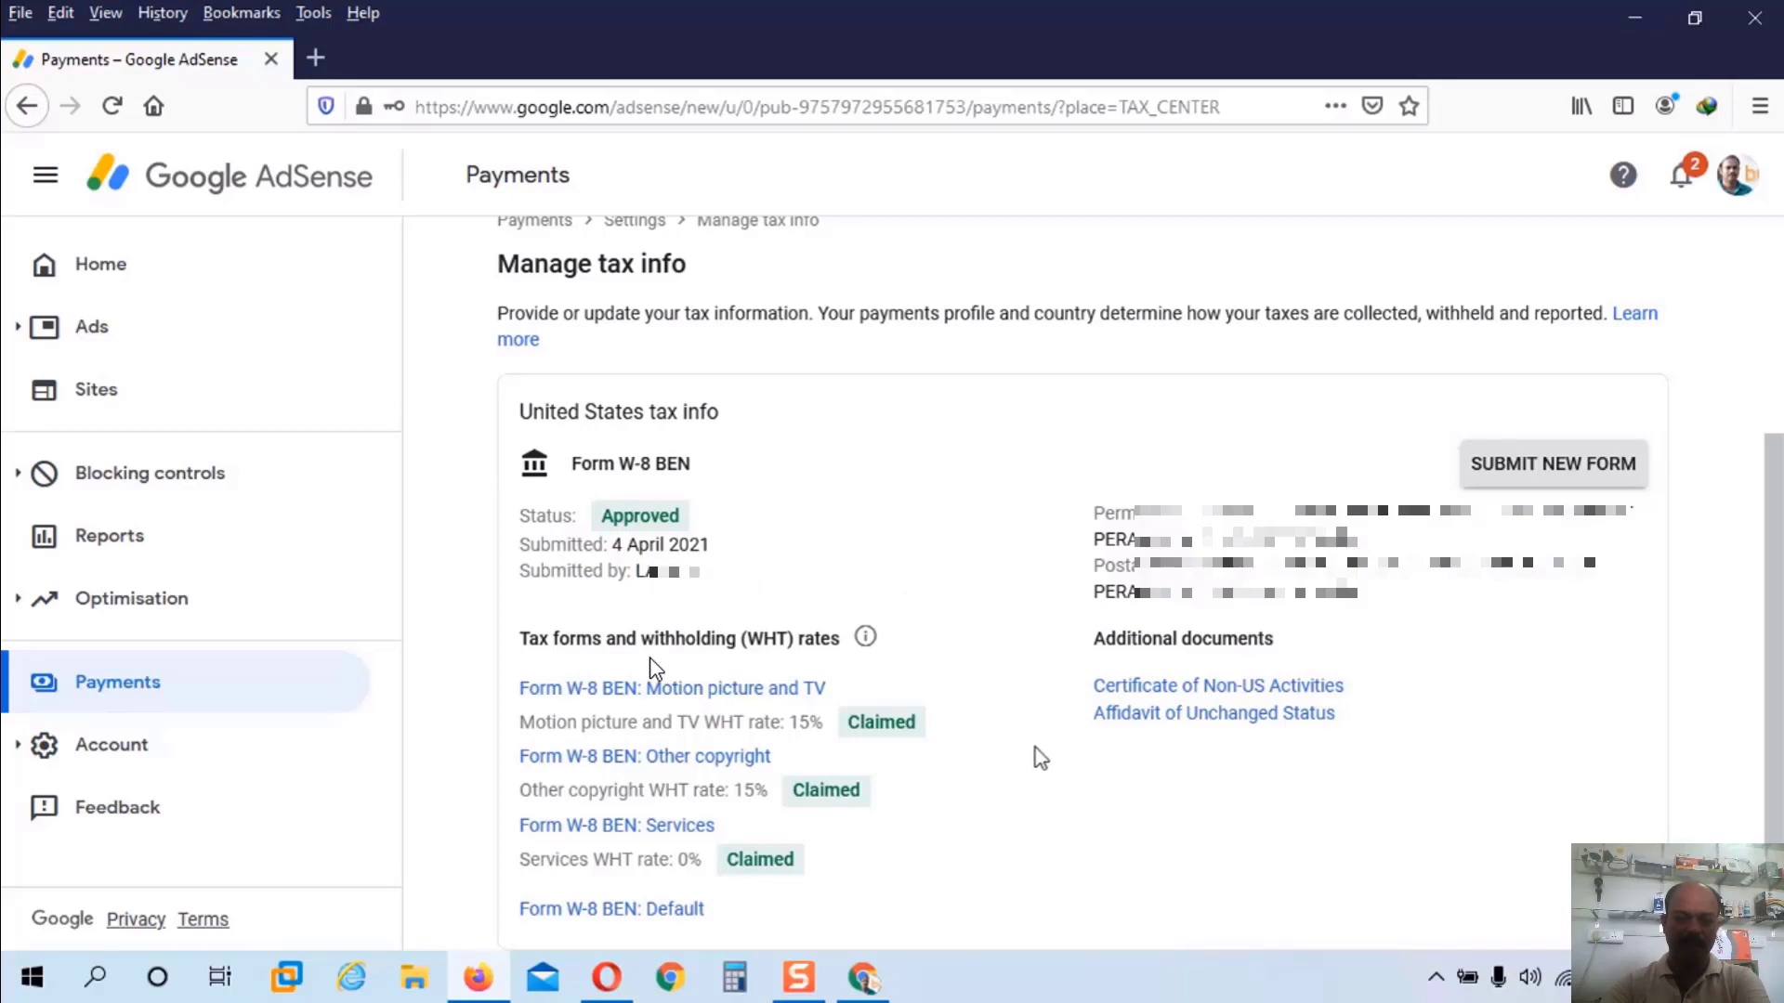